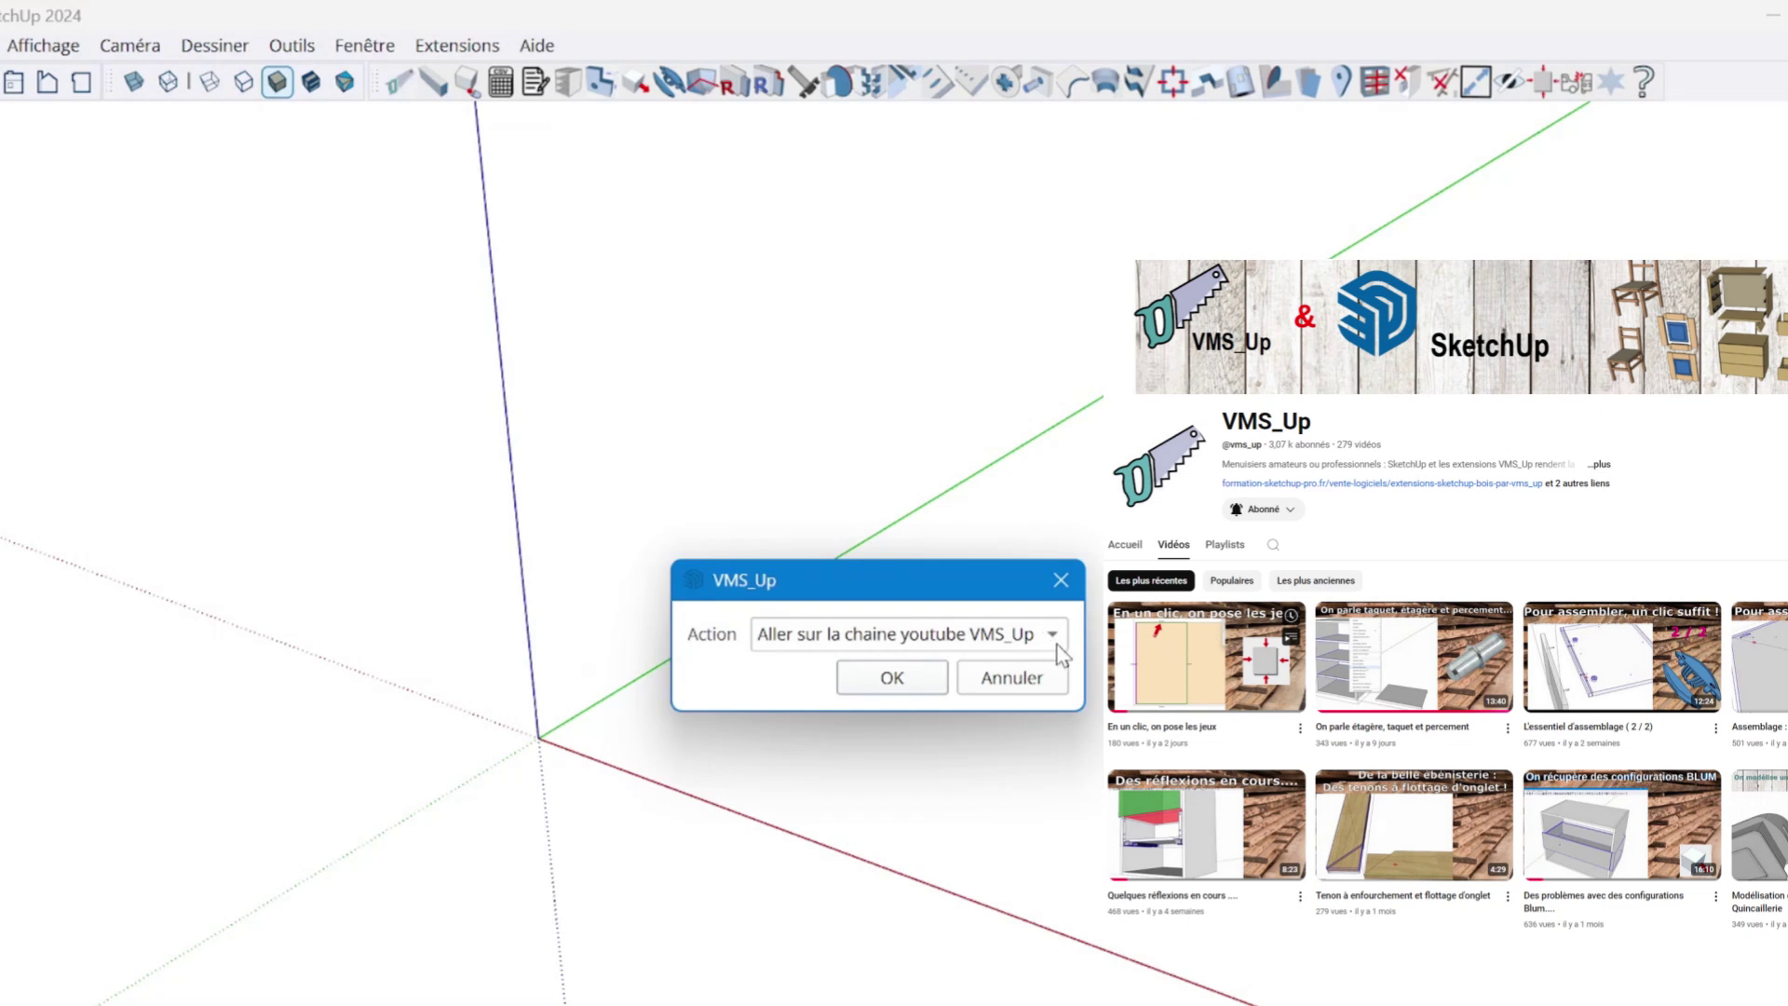
- Choose the licence manager action in the VMS_Up dialog to view the licence details, and close the licence window
left_click(1012, 671)
left_click(927, 681)
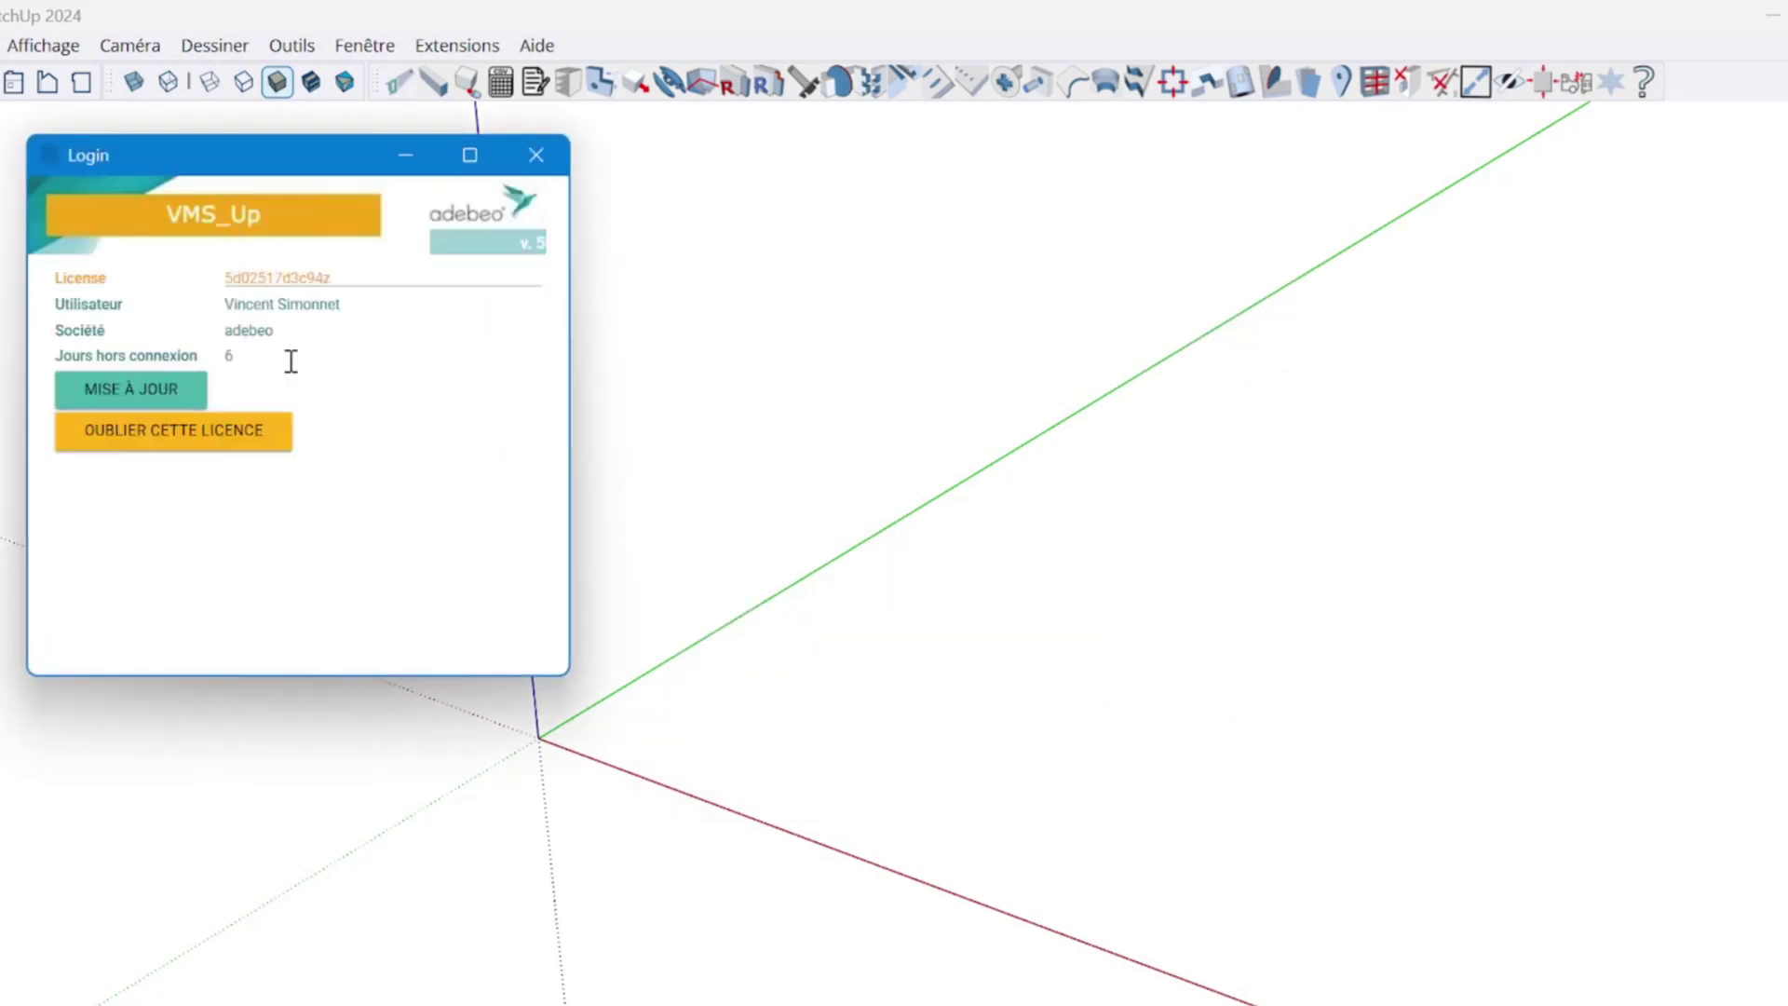
left_click(536, 158)
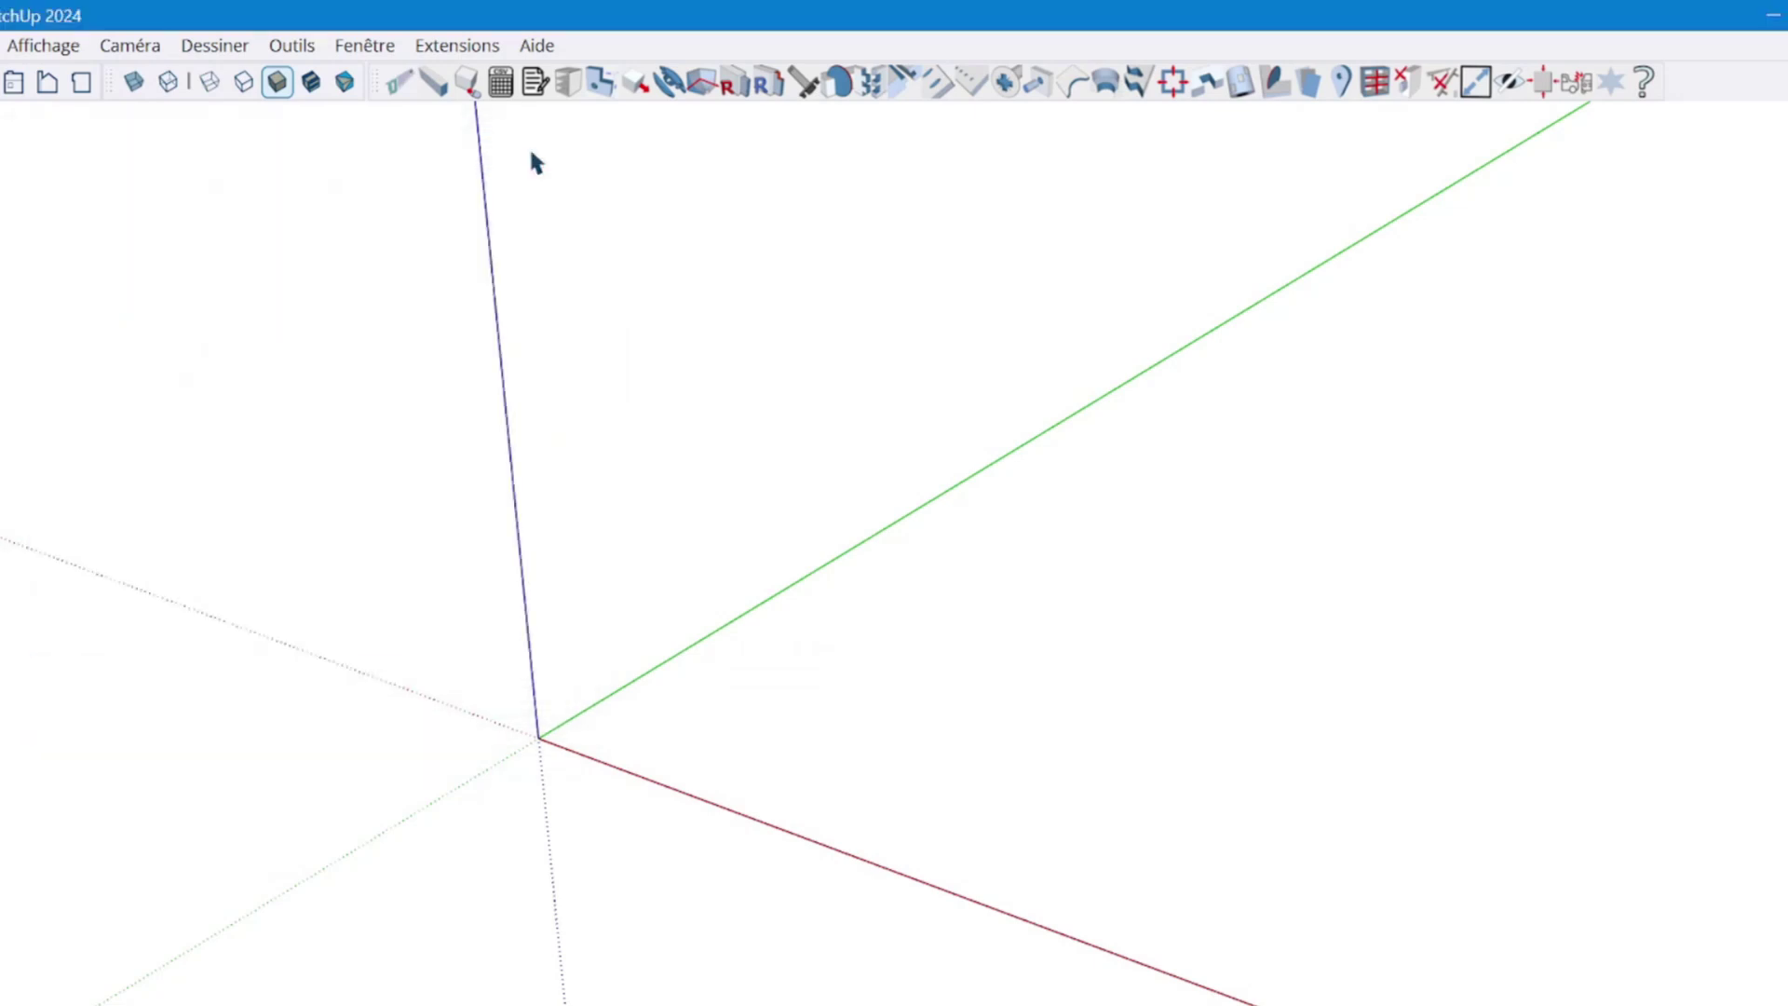
- Run the VMS UP-Afficher le gestionnaire de licence command to check the licence information, and close its window
left_click(538, 47)
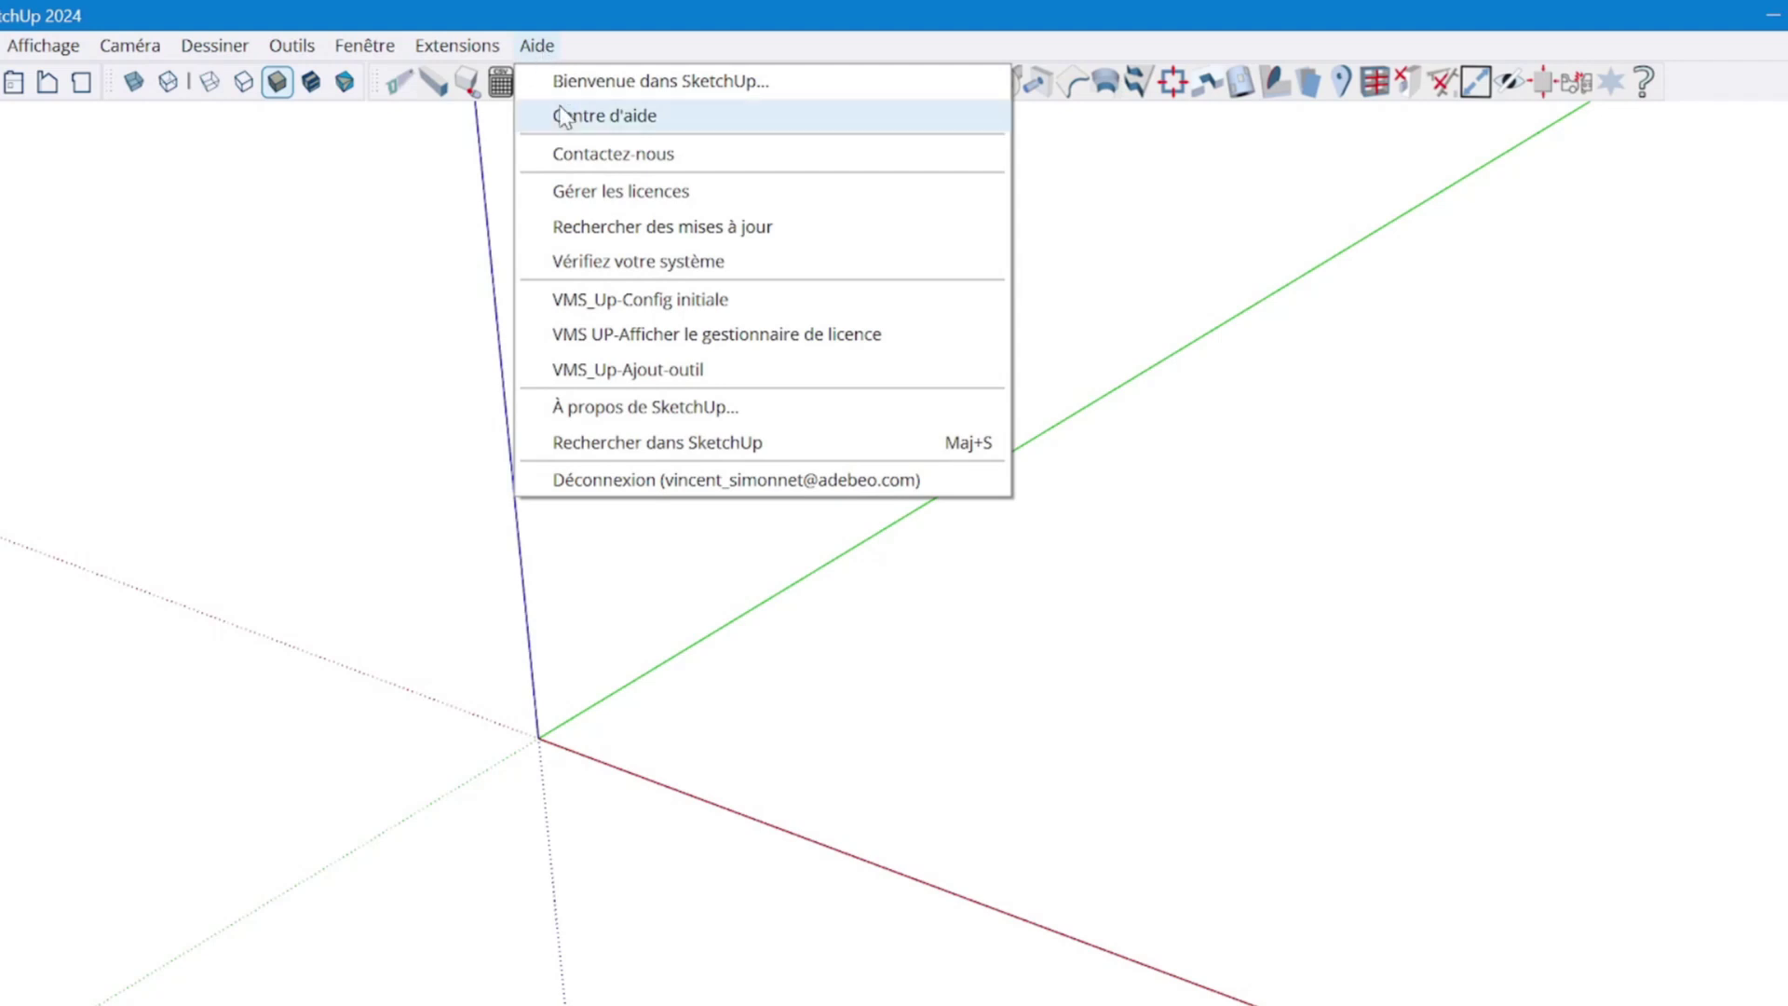
left_click(612, 333)
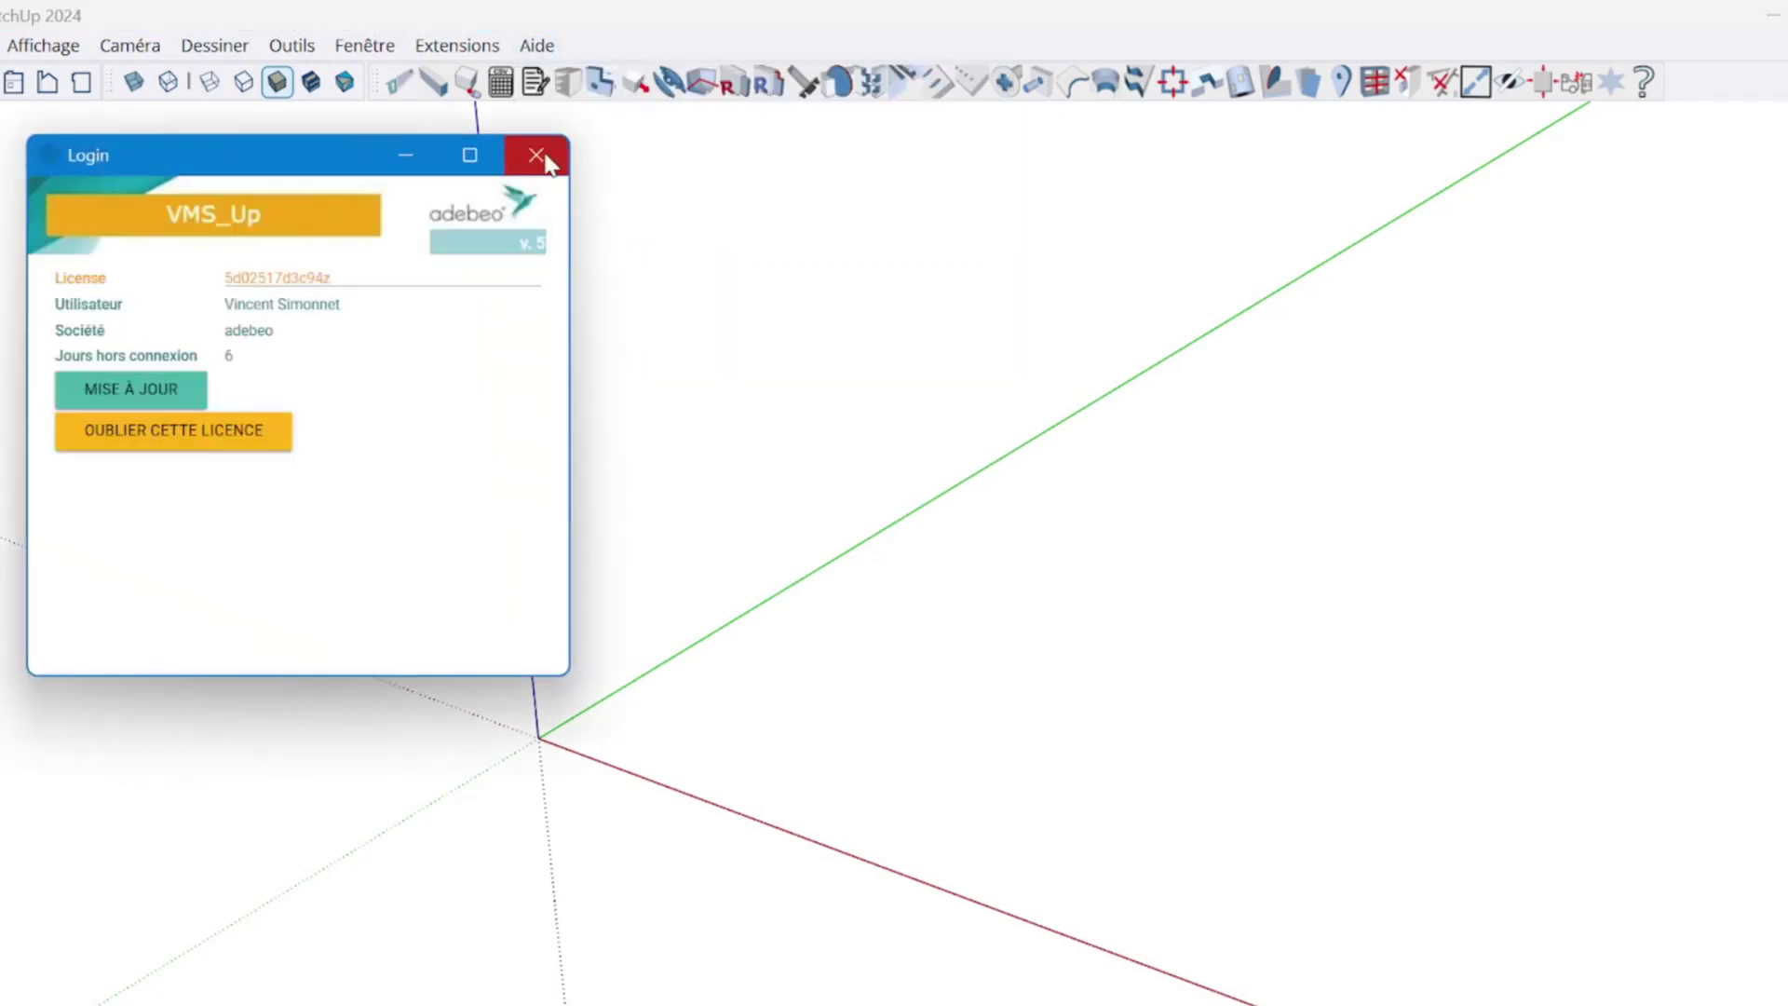
left_click(536, 156)
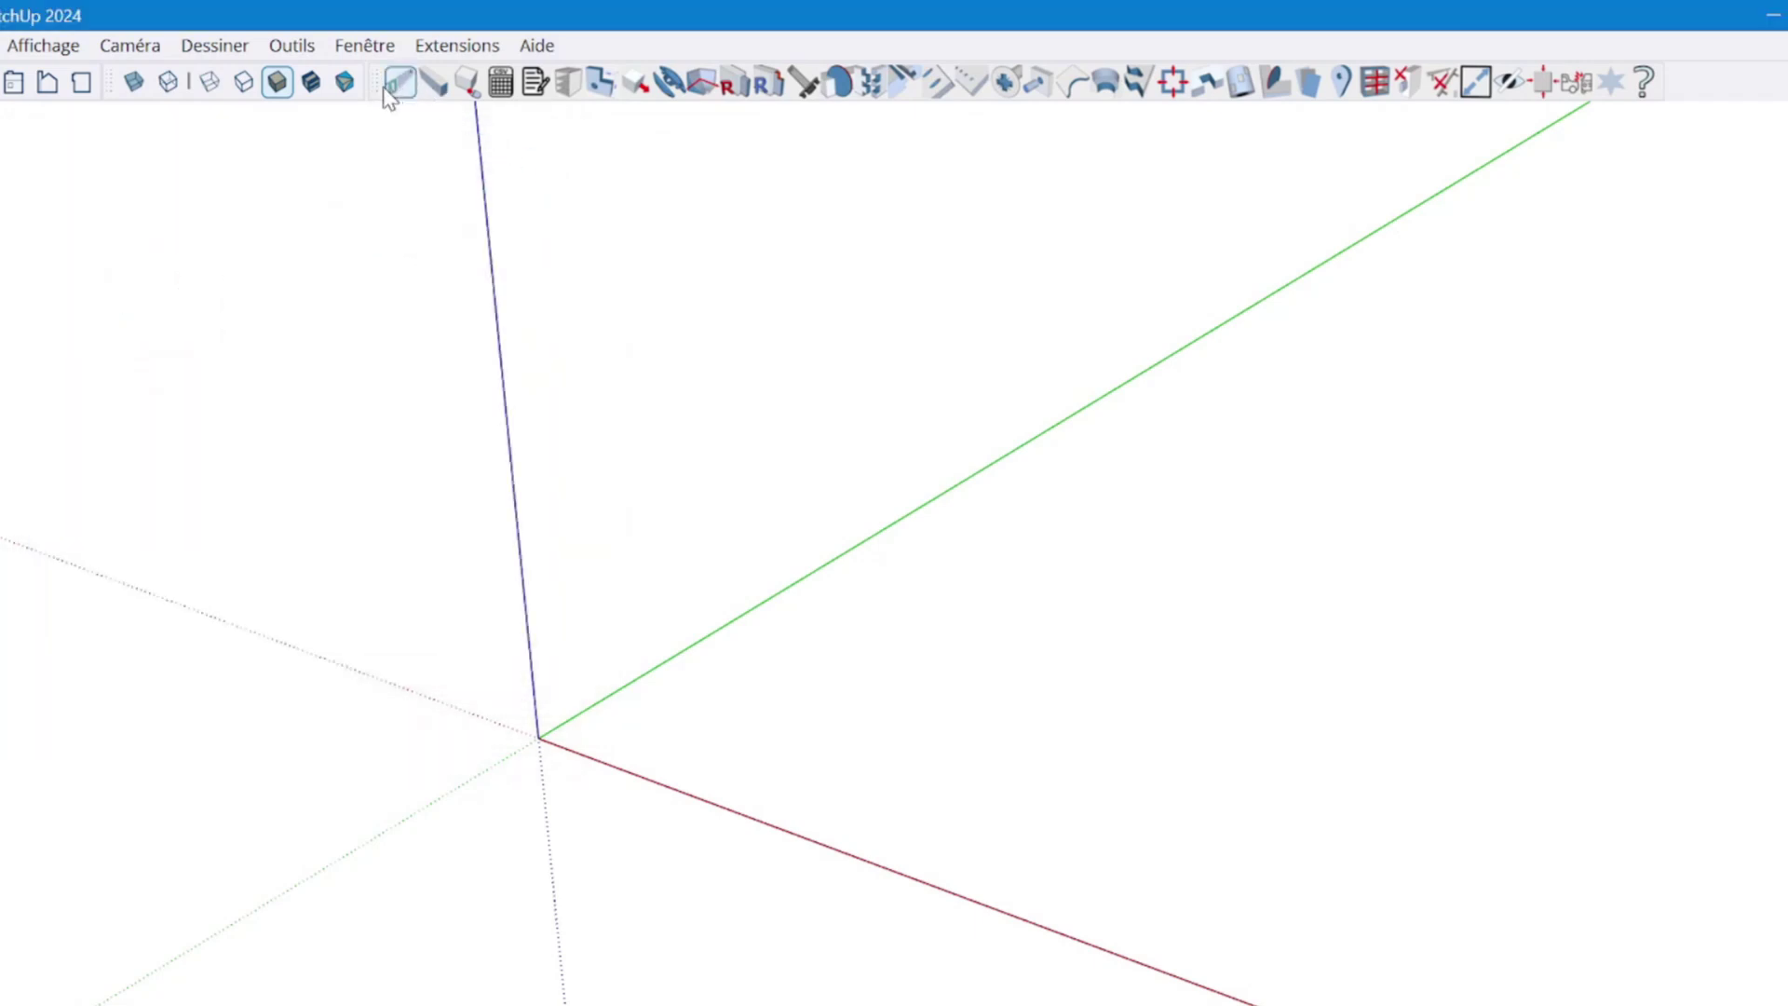
- Undock the VMS_Up toolbar to view its tools and dock it back above the drawing area
left_click_drag(373, 85, 354, 251)
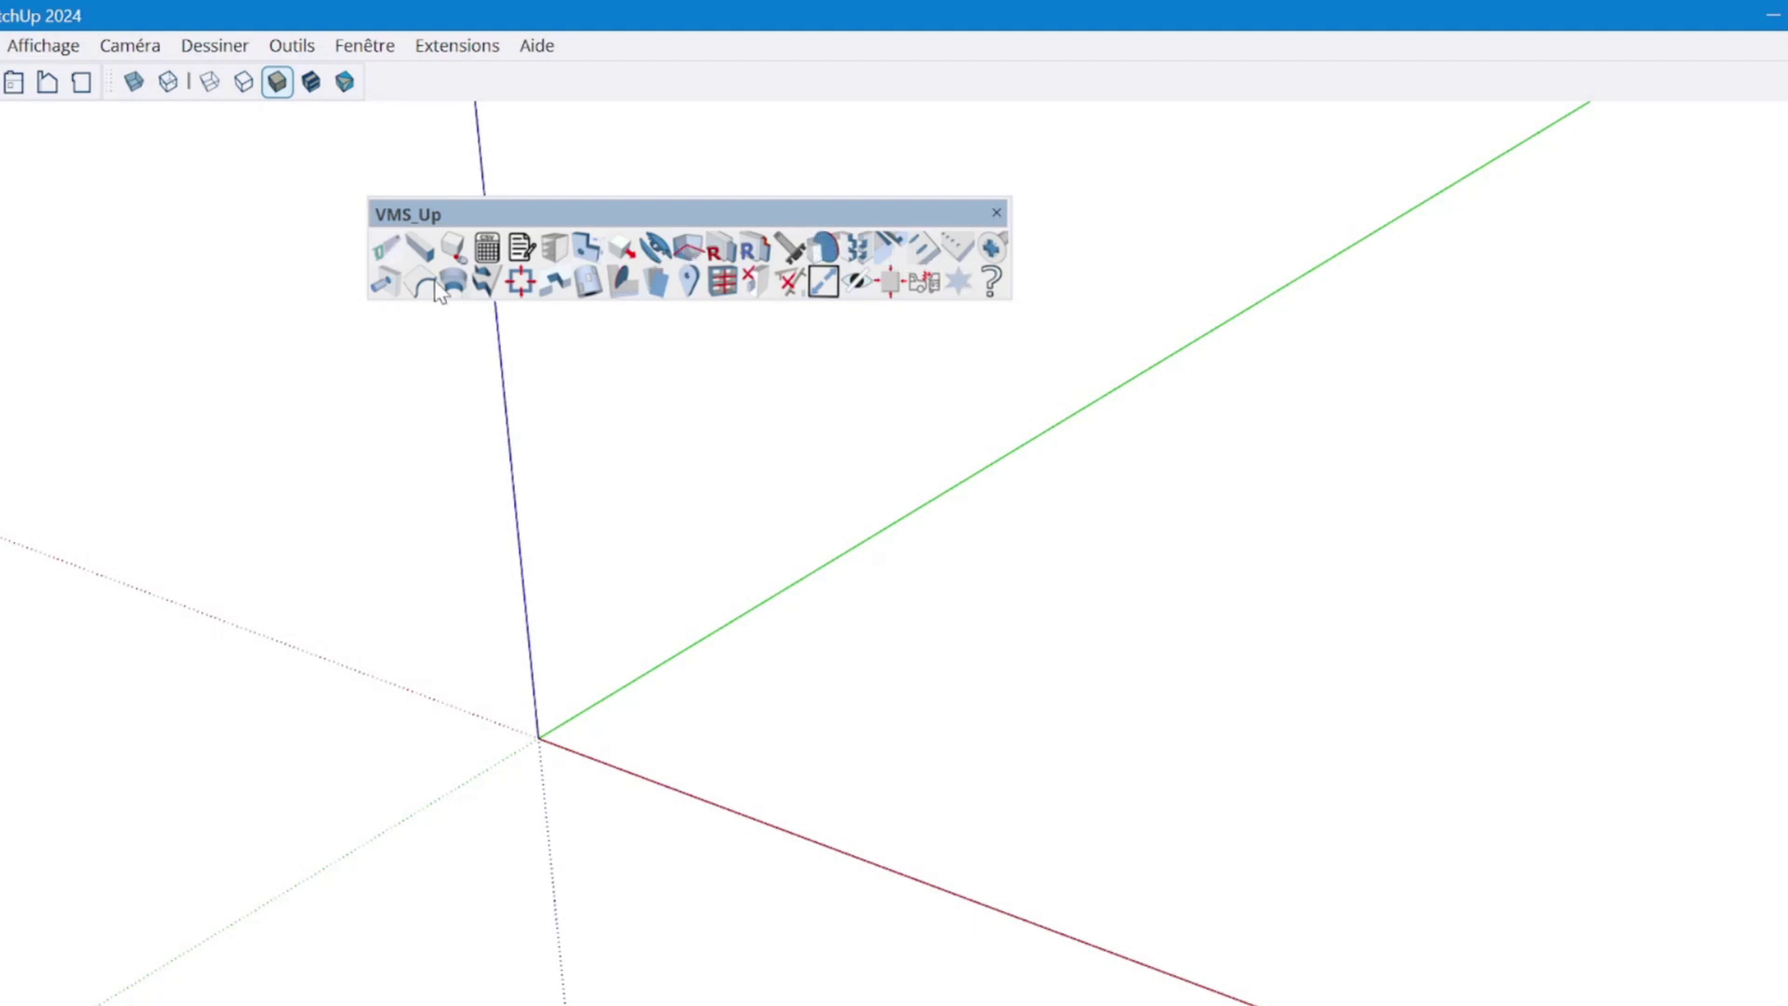
left_click_drag(537, 222, 545, 37)
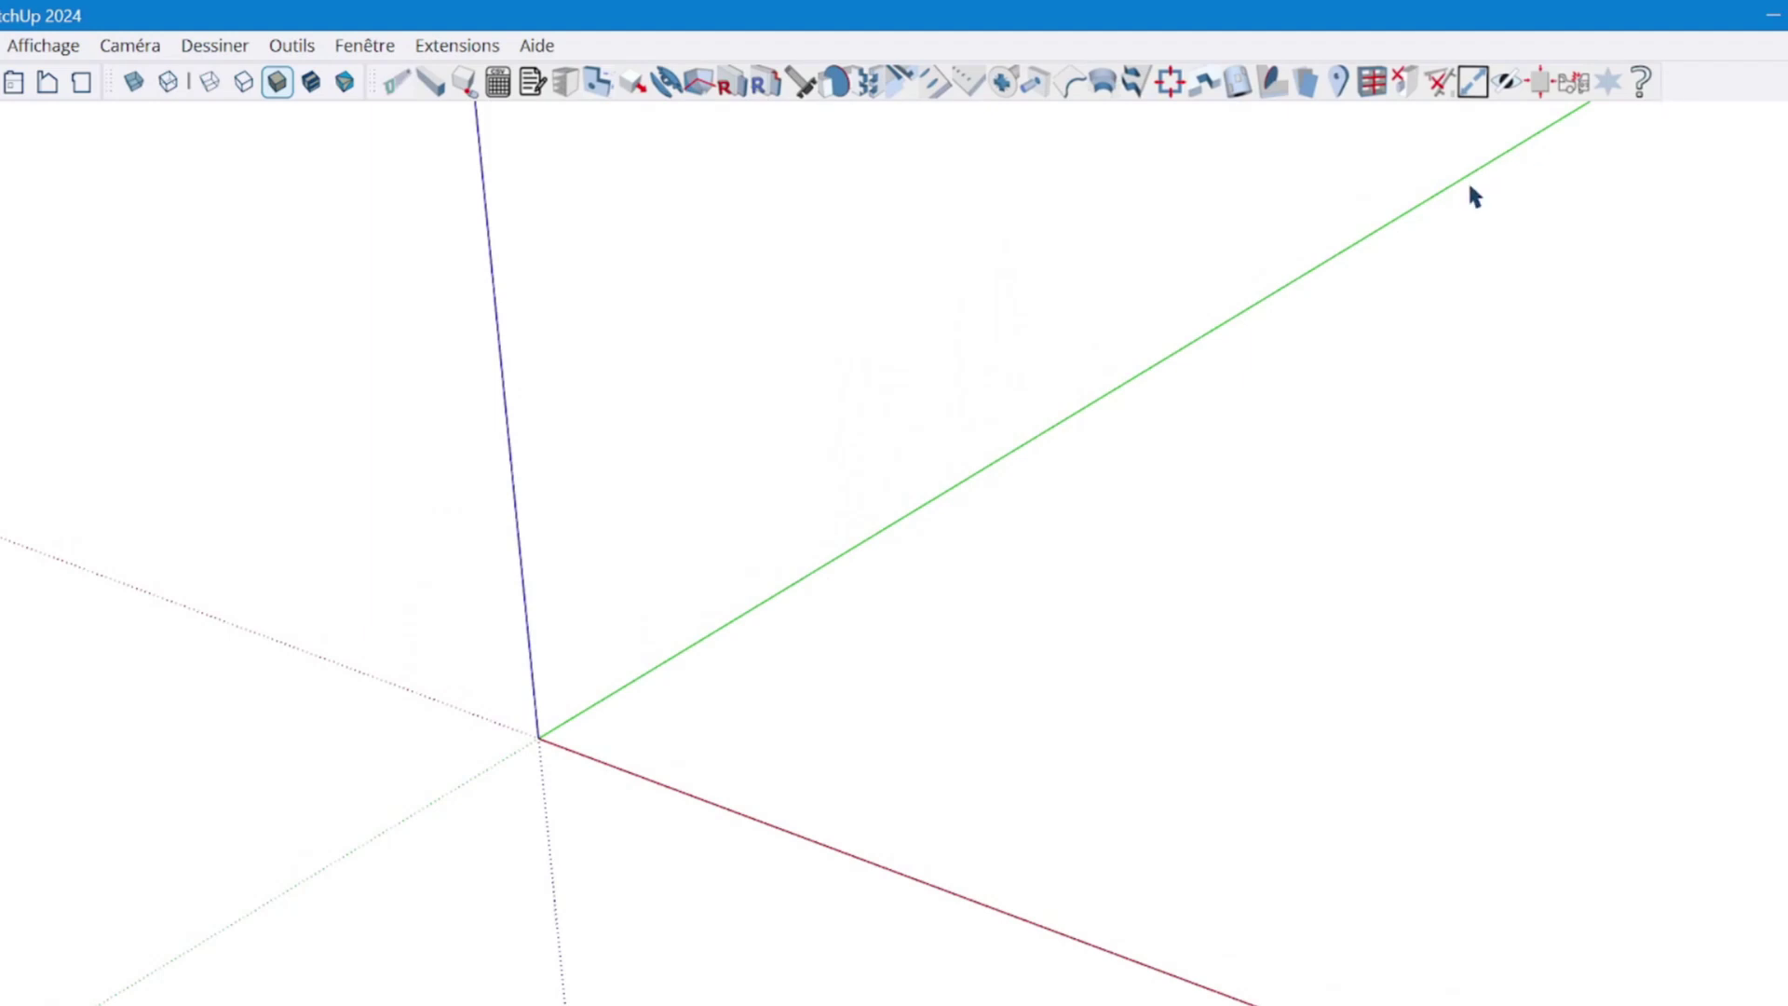
- Review the list of tools offered by Extensions VMS_Up, and close it without starting any tool
left_click(457, 47)
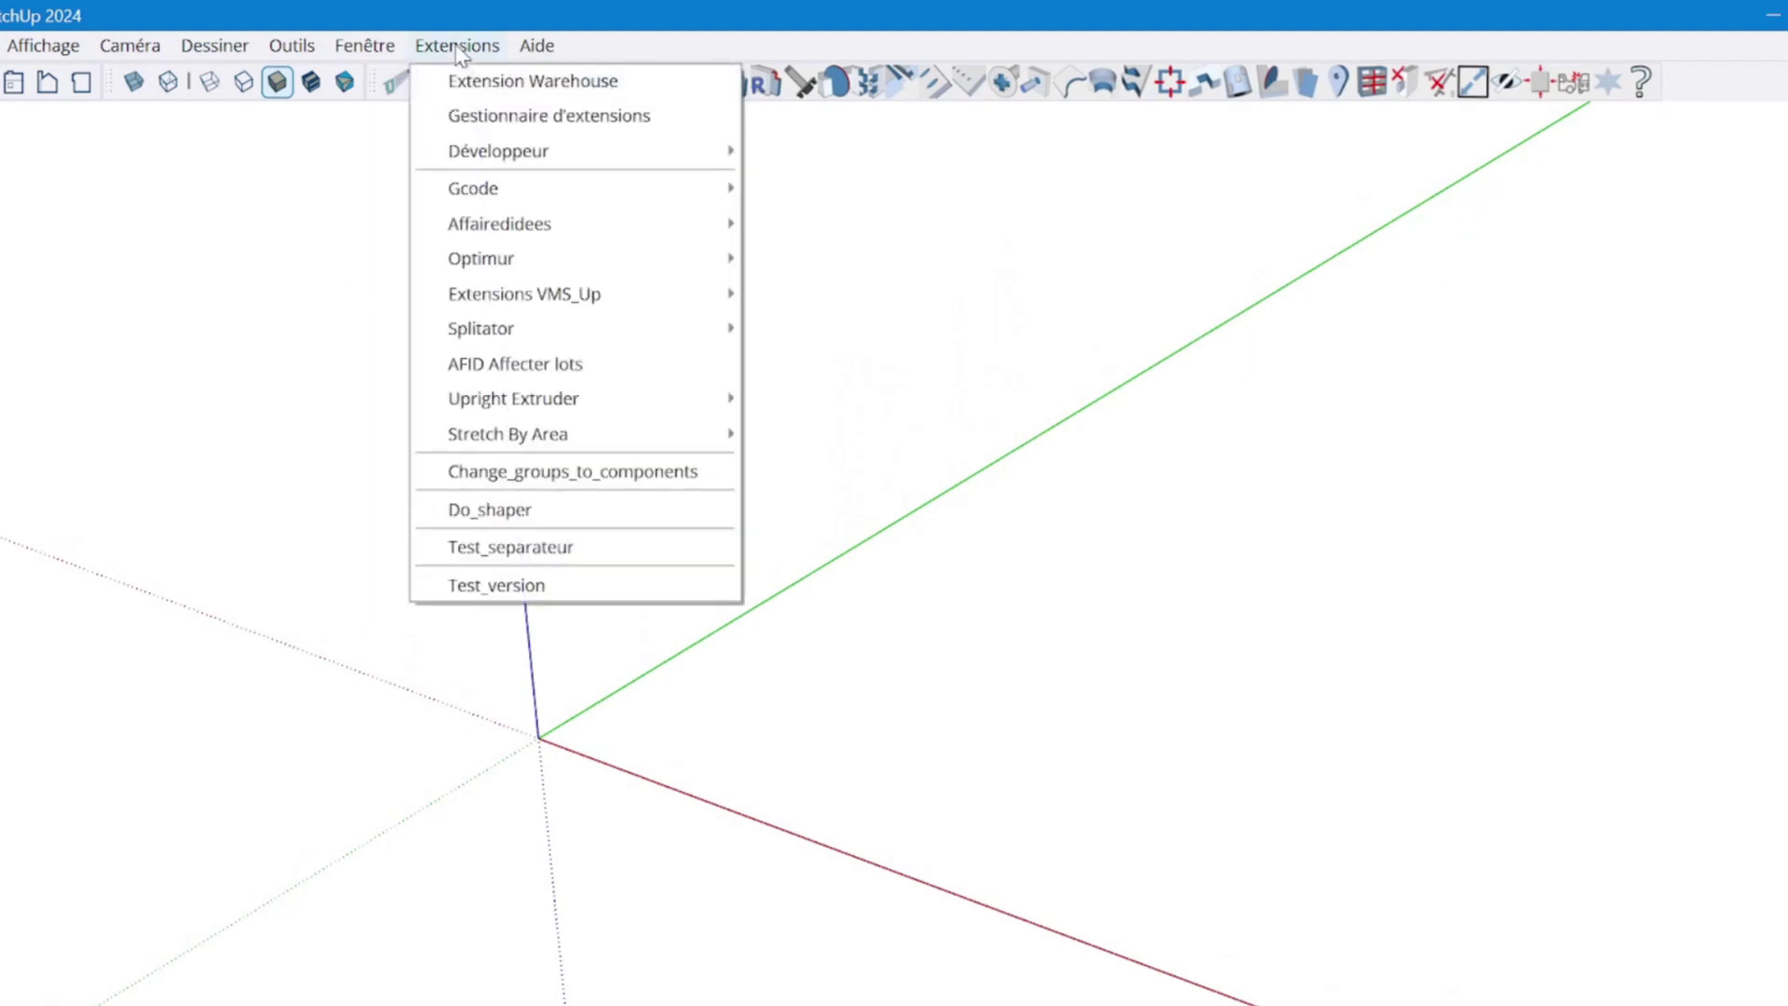
mouse_move(471, 306)
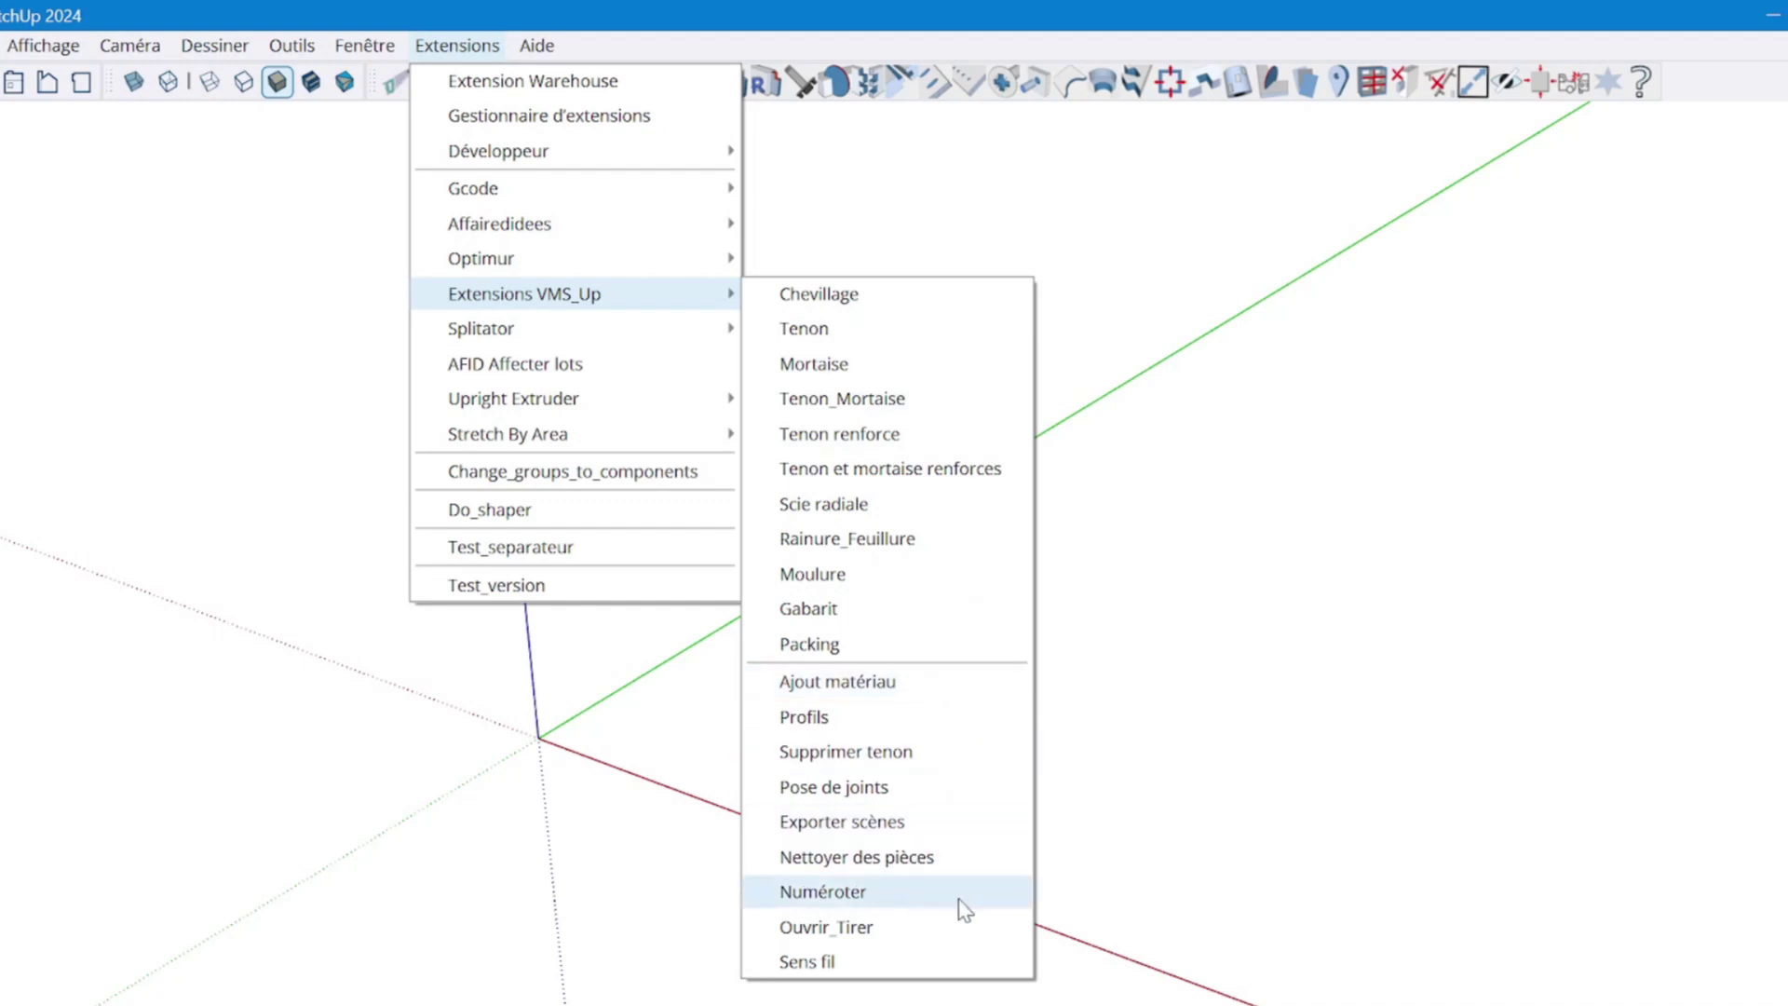
left_click(1174, 875)
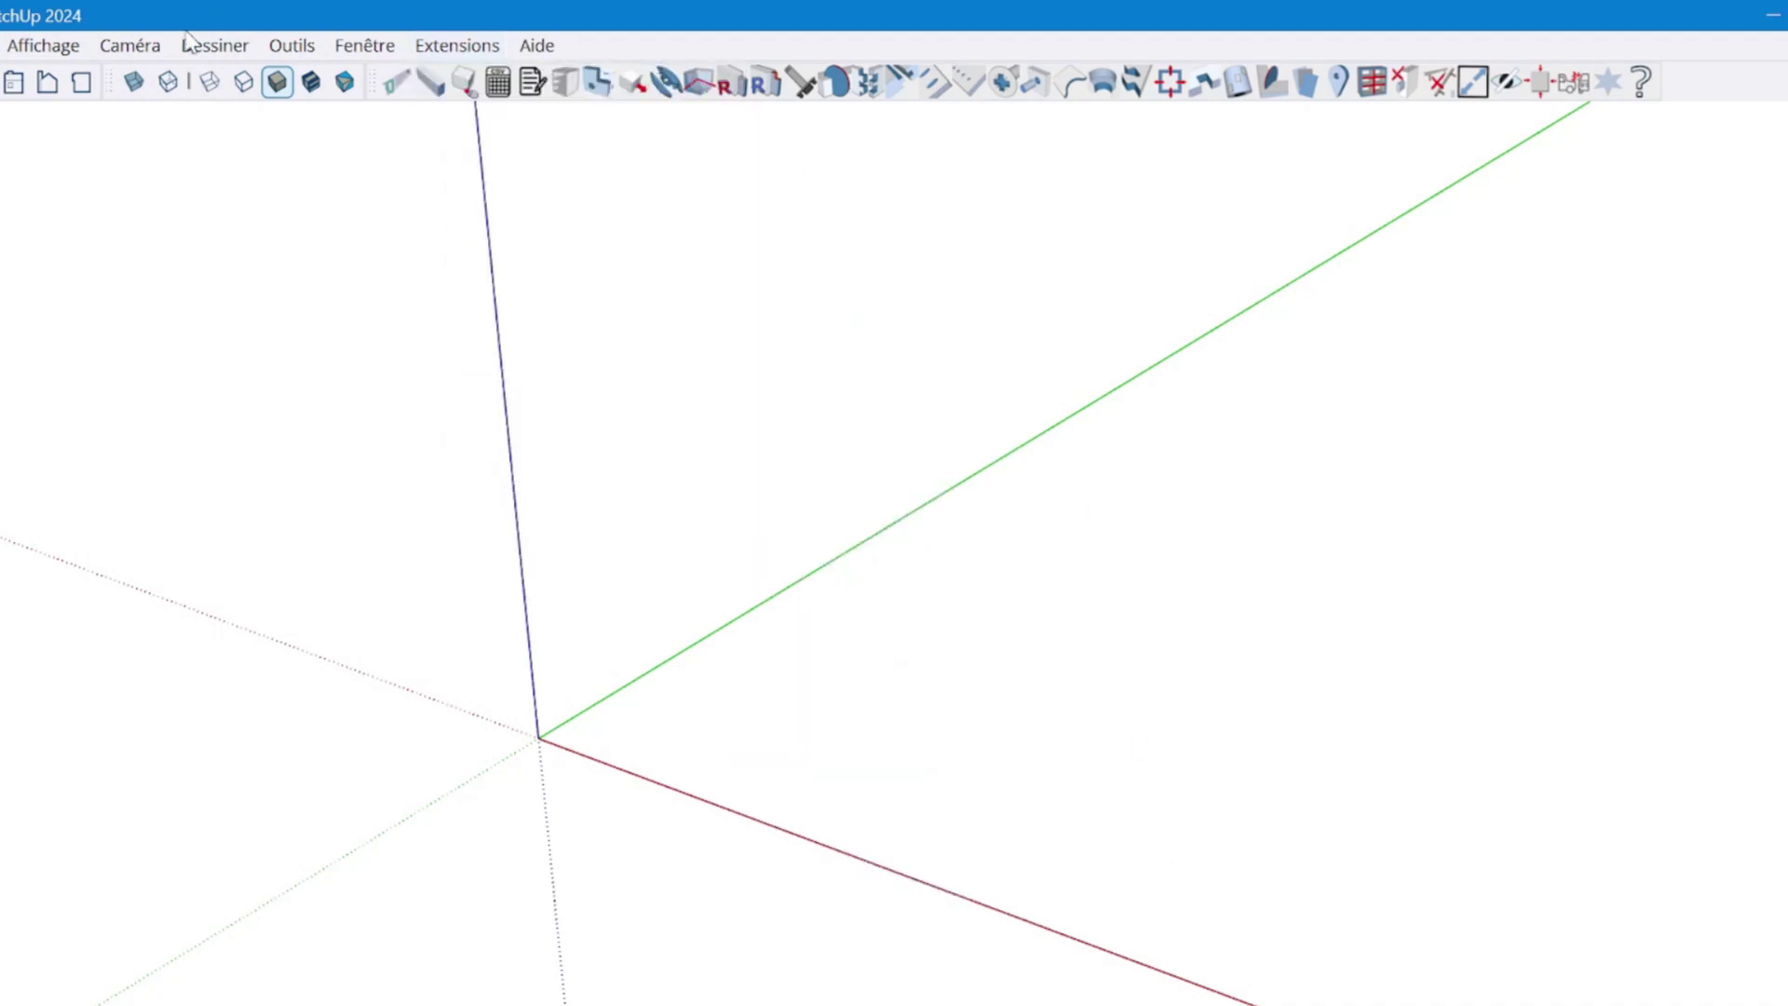
- Display the VMS_Up_tools toolbar and place it as a floating toolbar above the empty drawing area
left_click(28, 47)
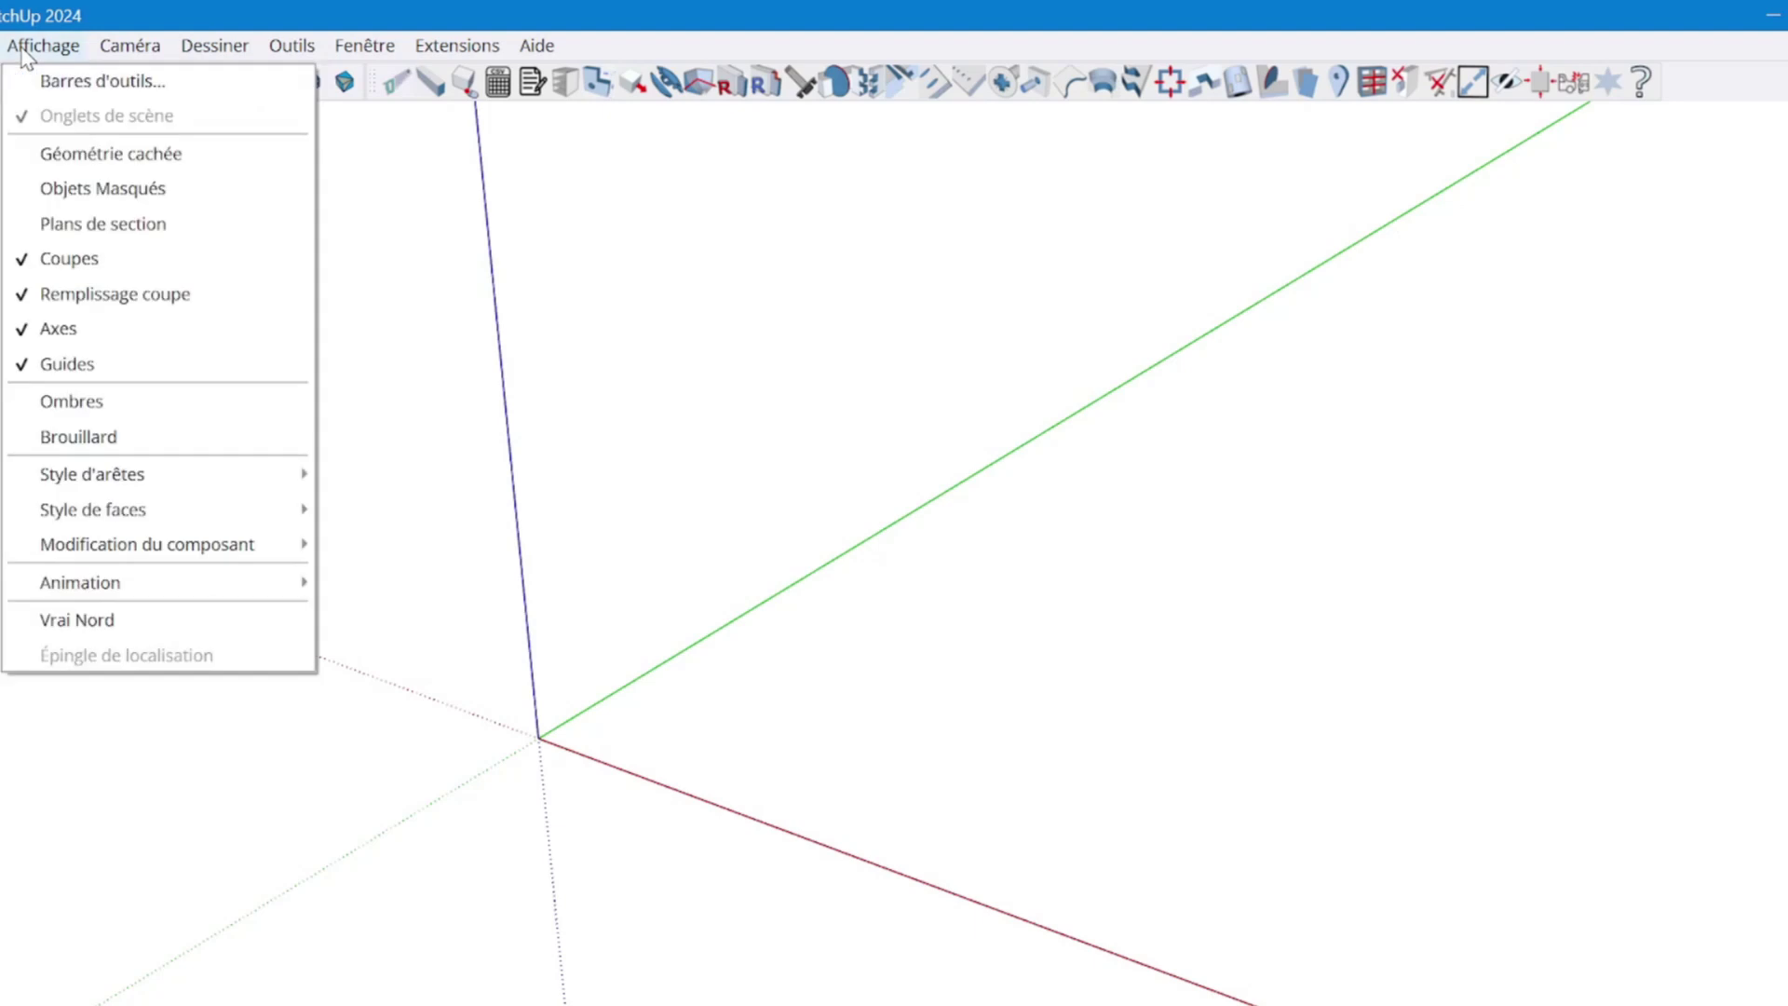
left_click(70, 83)
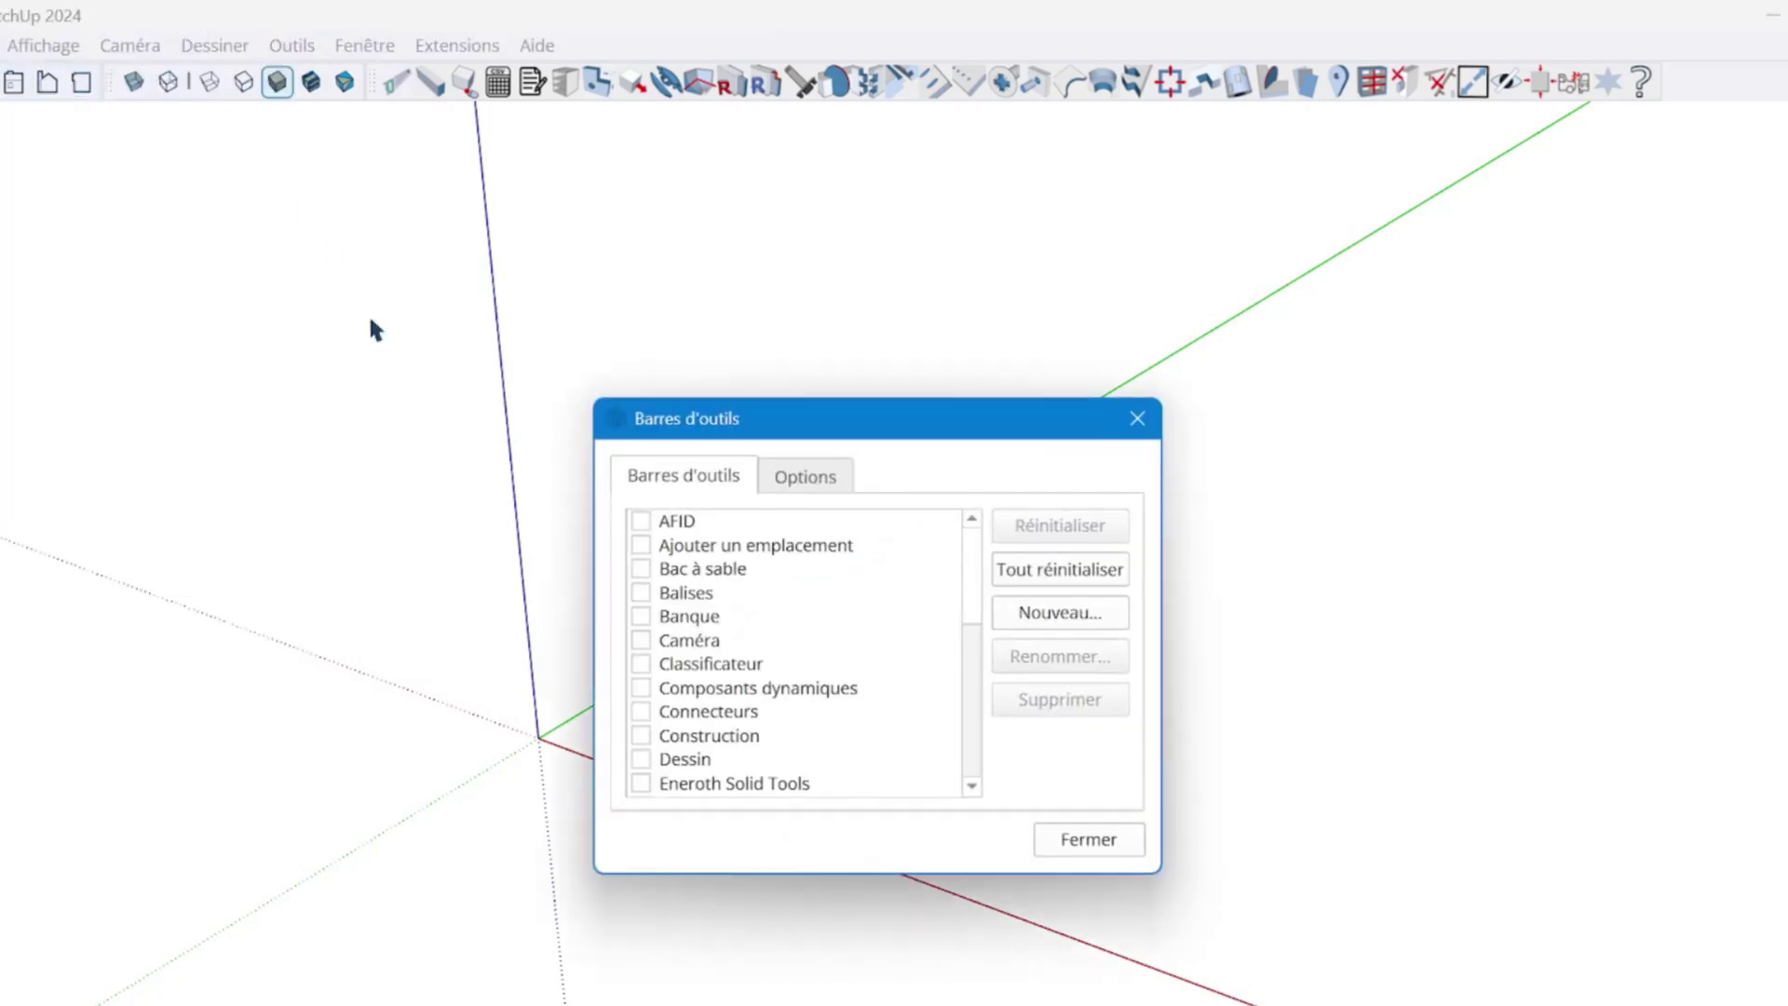
scroll(717, 610, "down", 6)
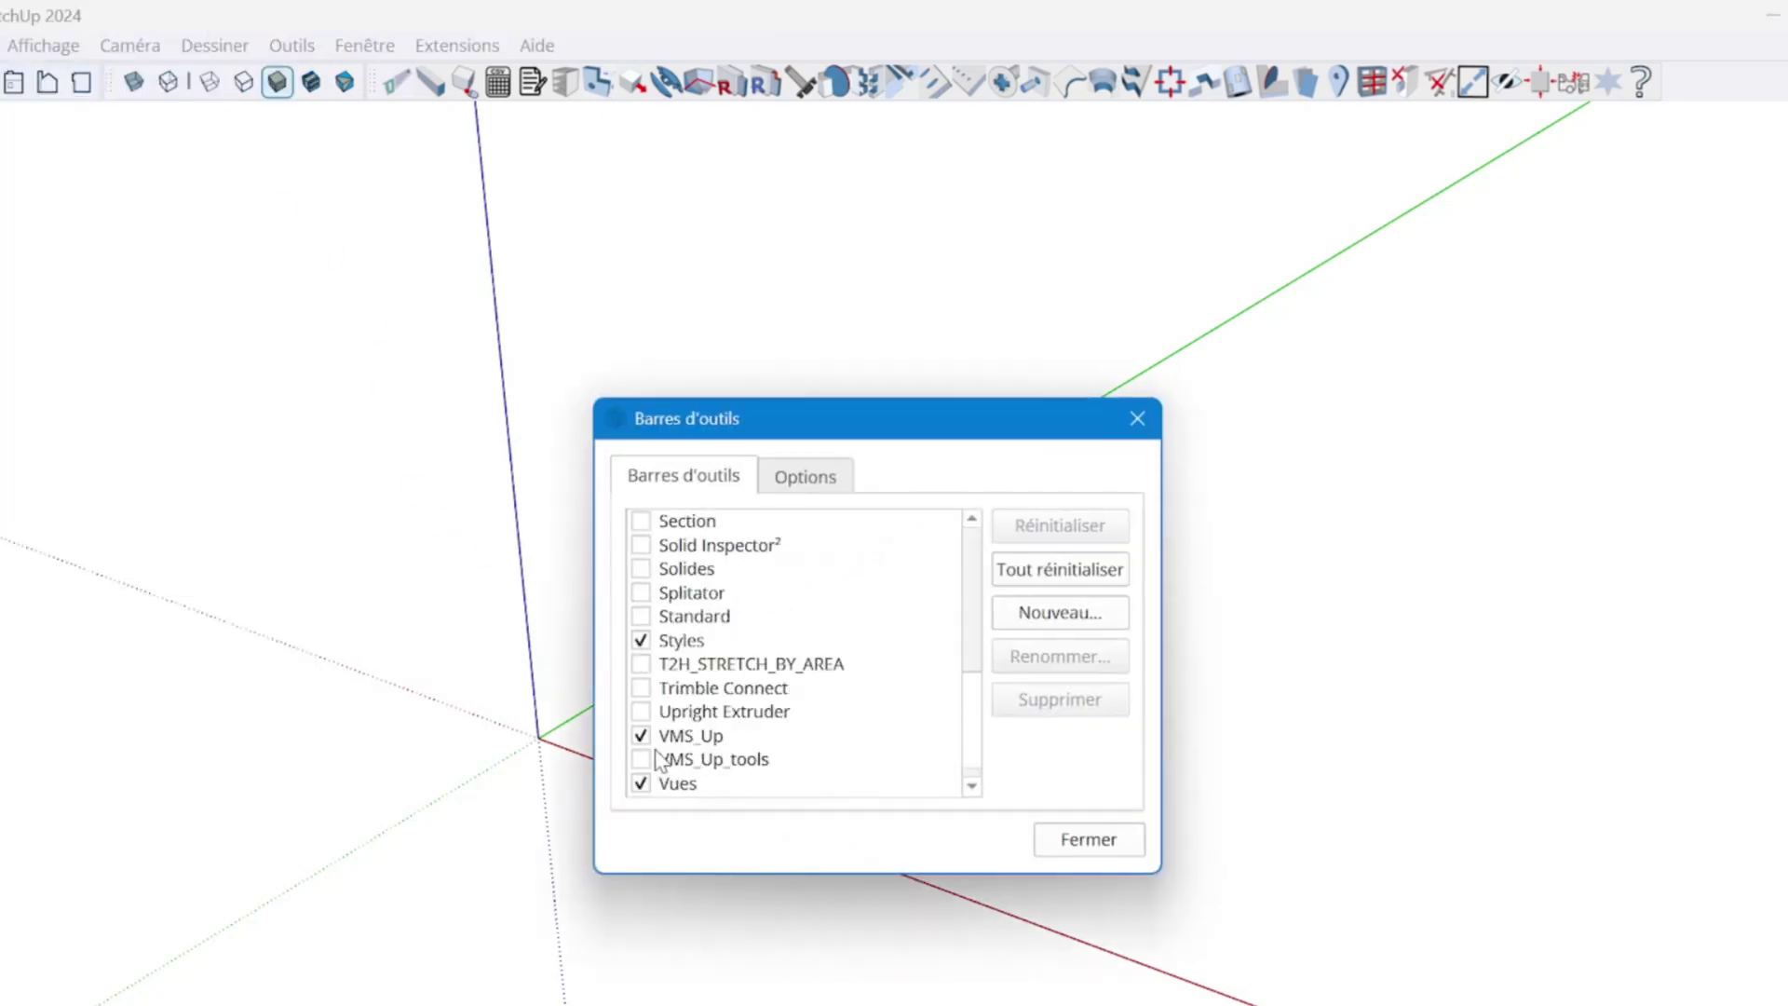
left_click(642, 760)
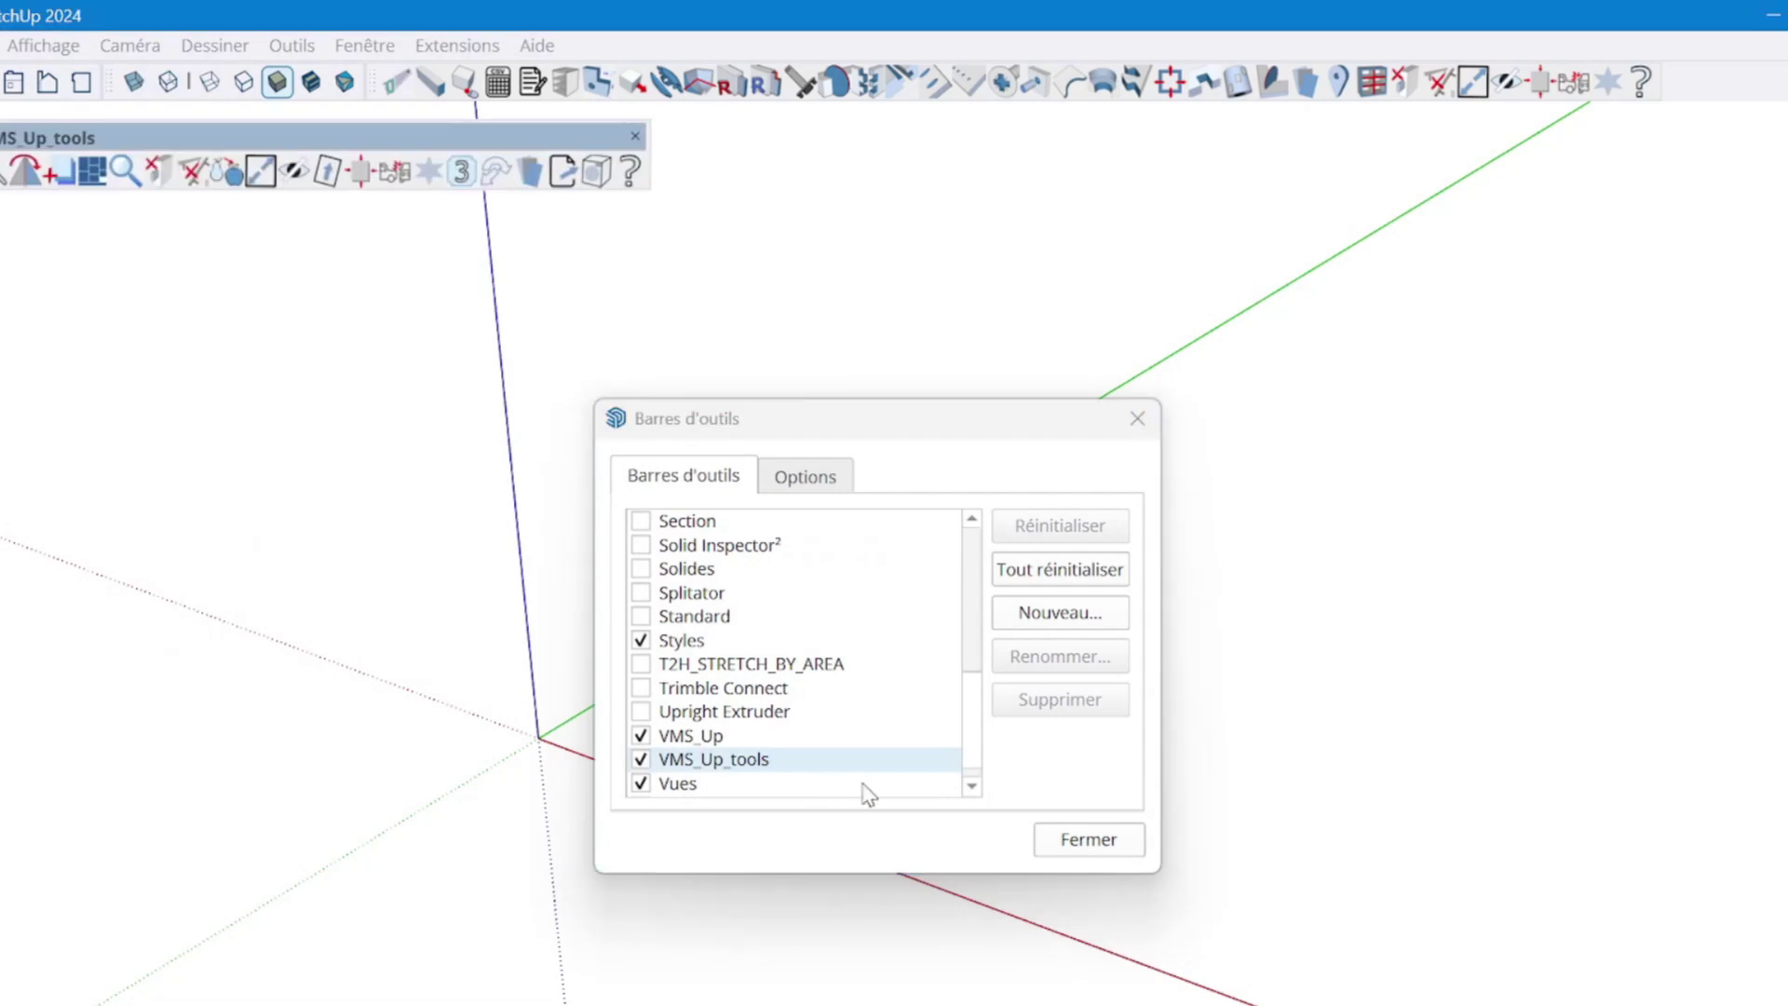
left_click(1088, 840)
left_click_drag(116, 132, 178, 156)
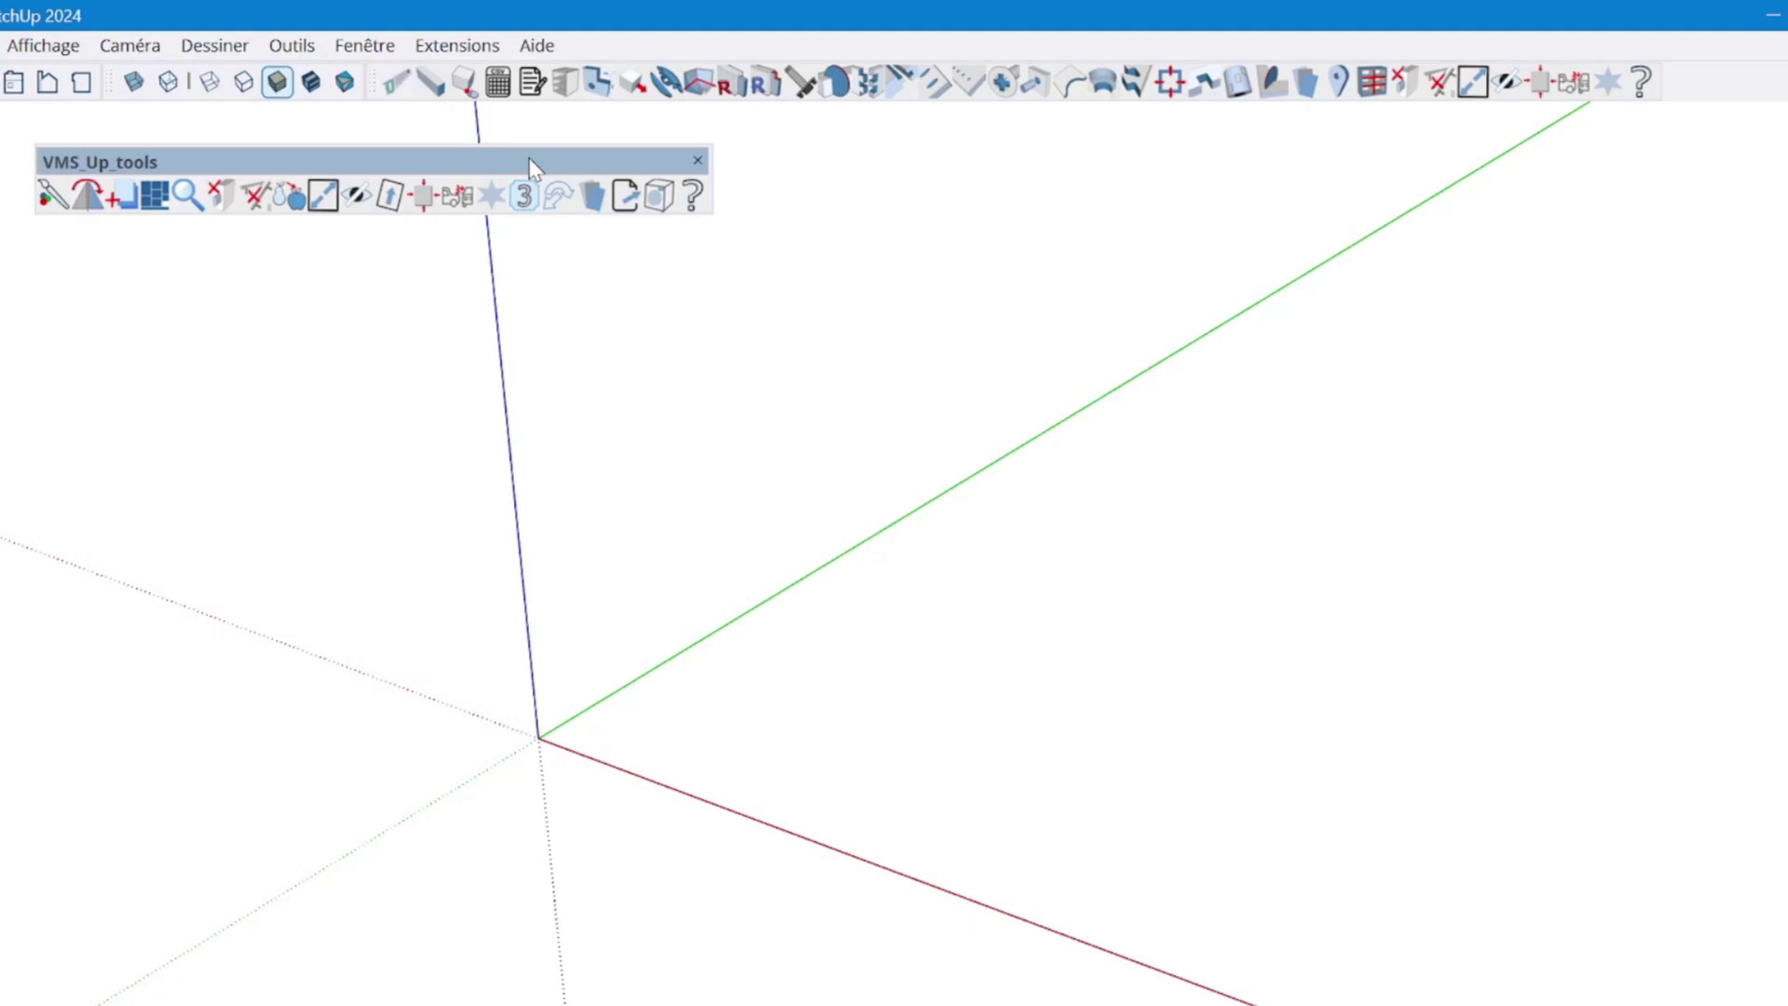
- Place two Montant parts of 100 x 500 x 30 mm in Chene - Massif, and show the front part's contextual commands
left_click(432, 82)
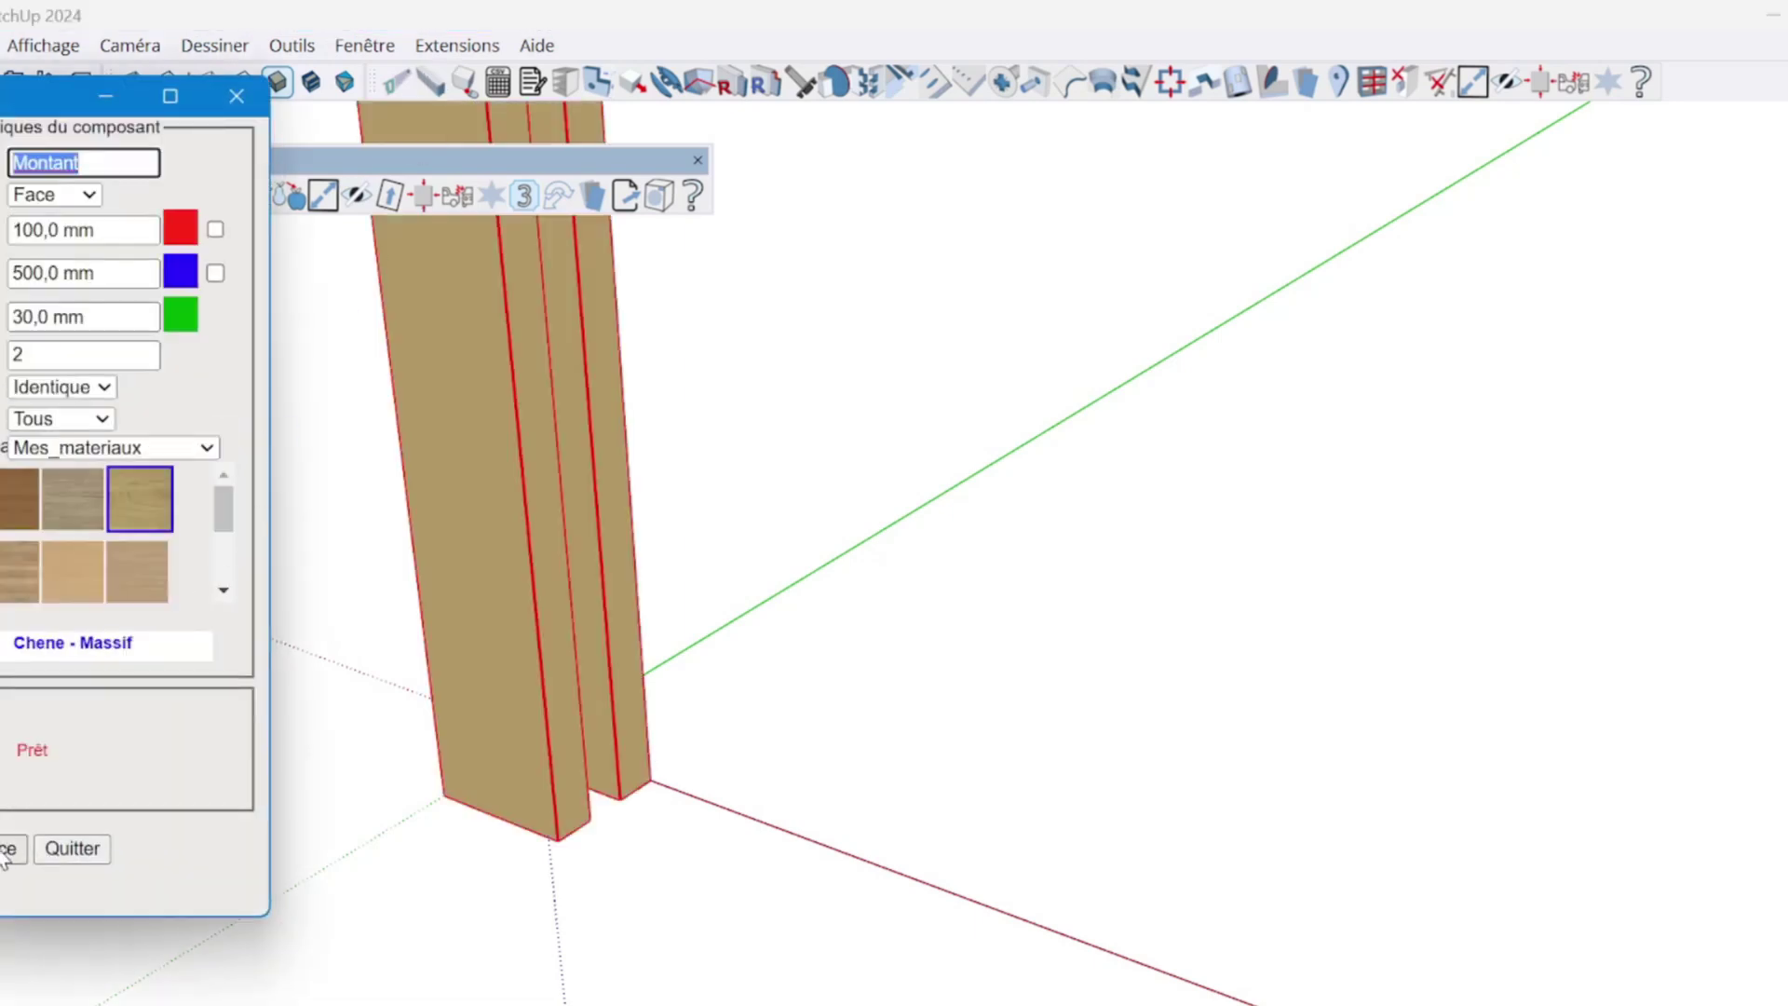
left_click(8, 848)
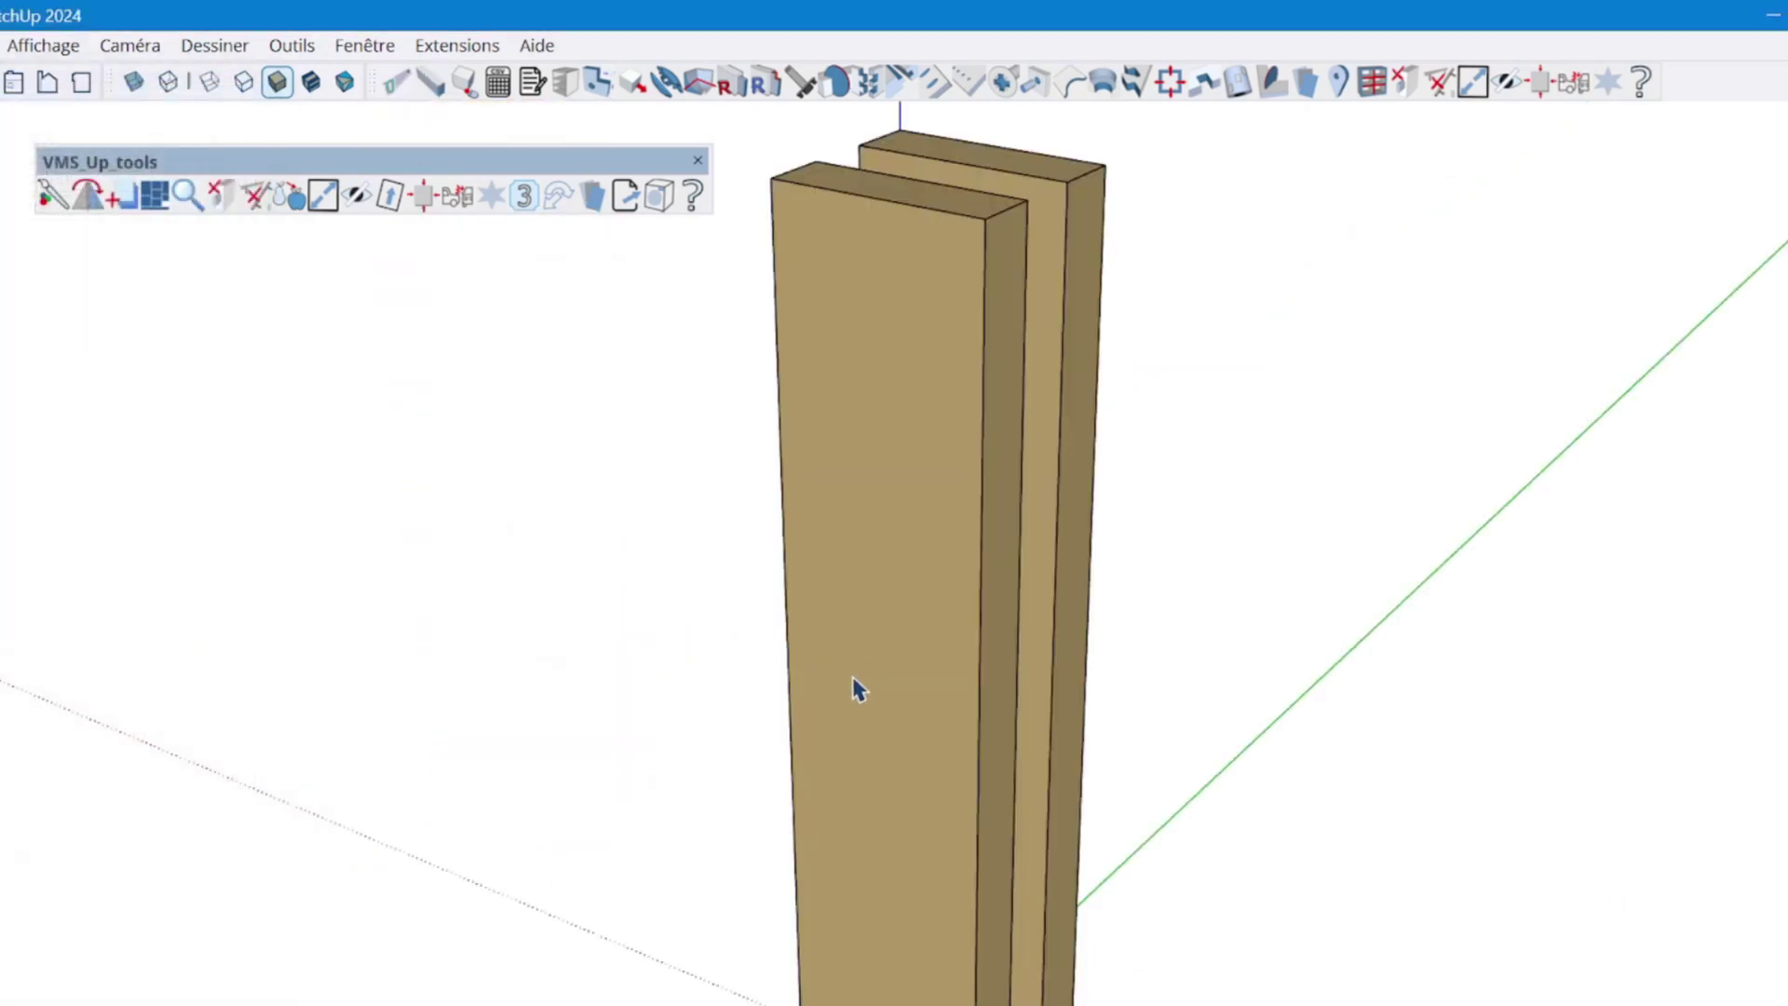
right_click(858, 689)
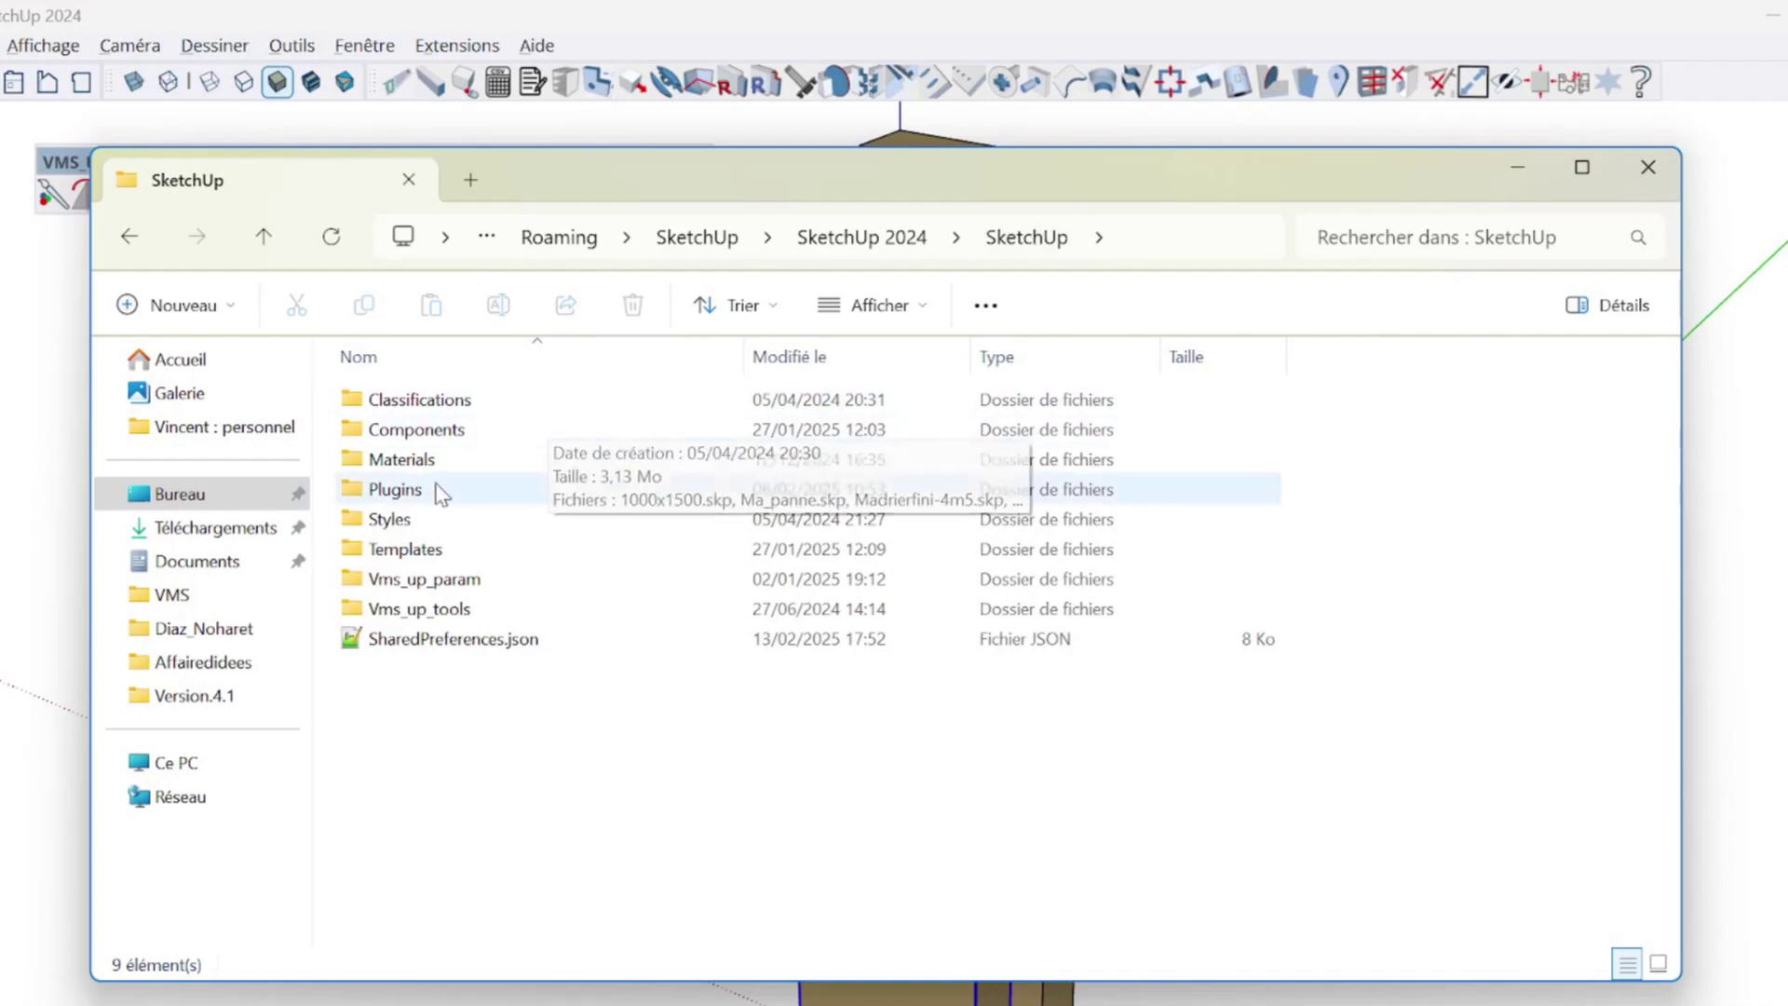
- In the file explorer, open VMS_Up_icon_menu_param.txt from the Vms_up_param folder of SketchUp 2024
mouse_move(419, 501)
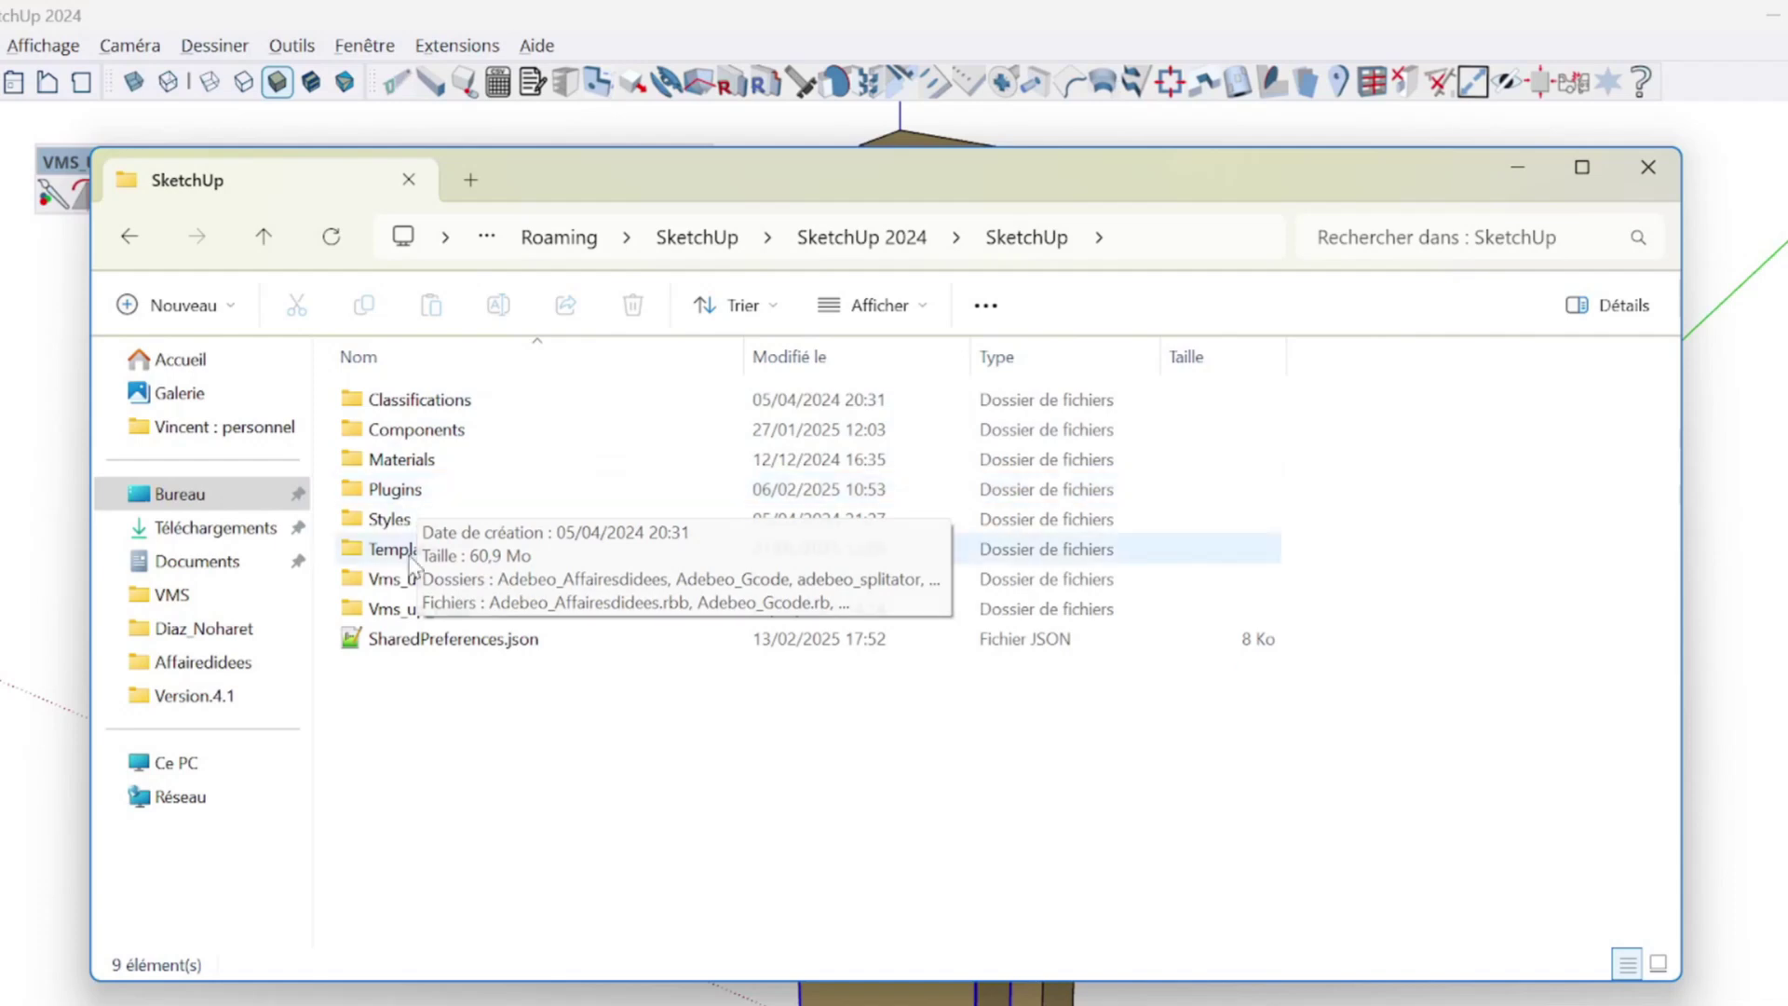
mouse_move(429, 593)
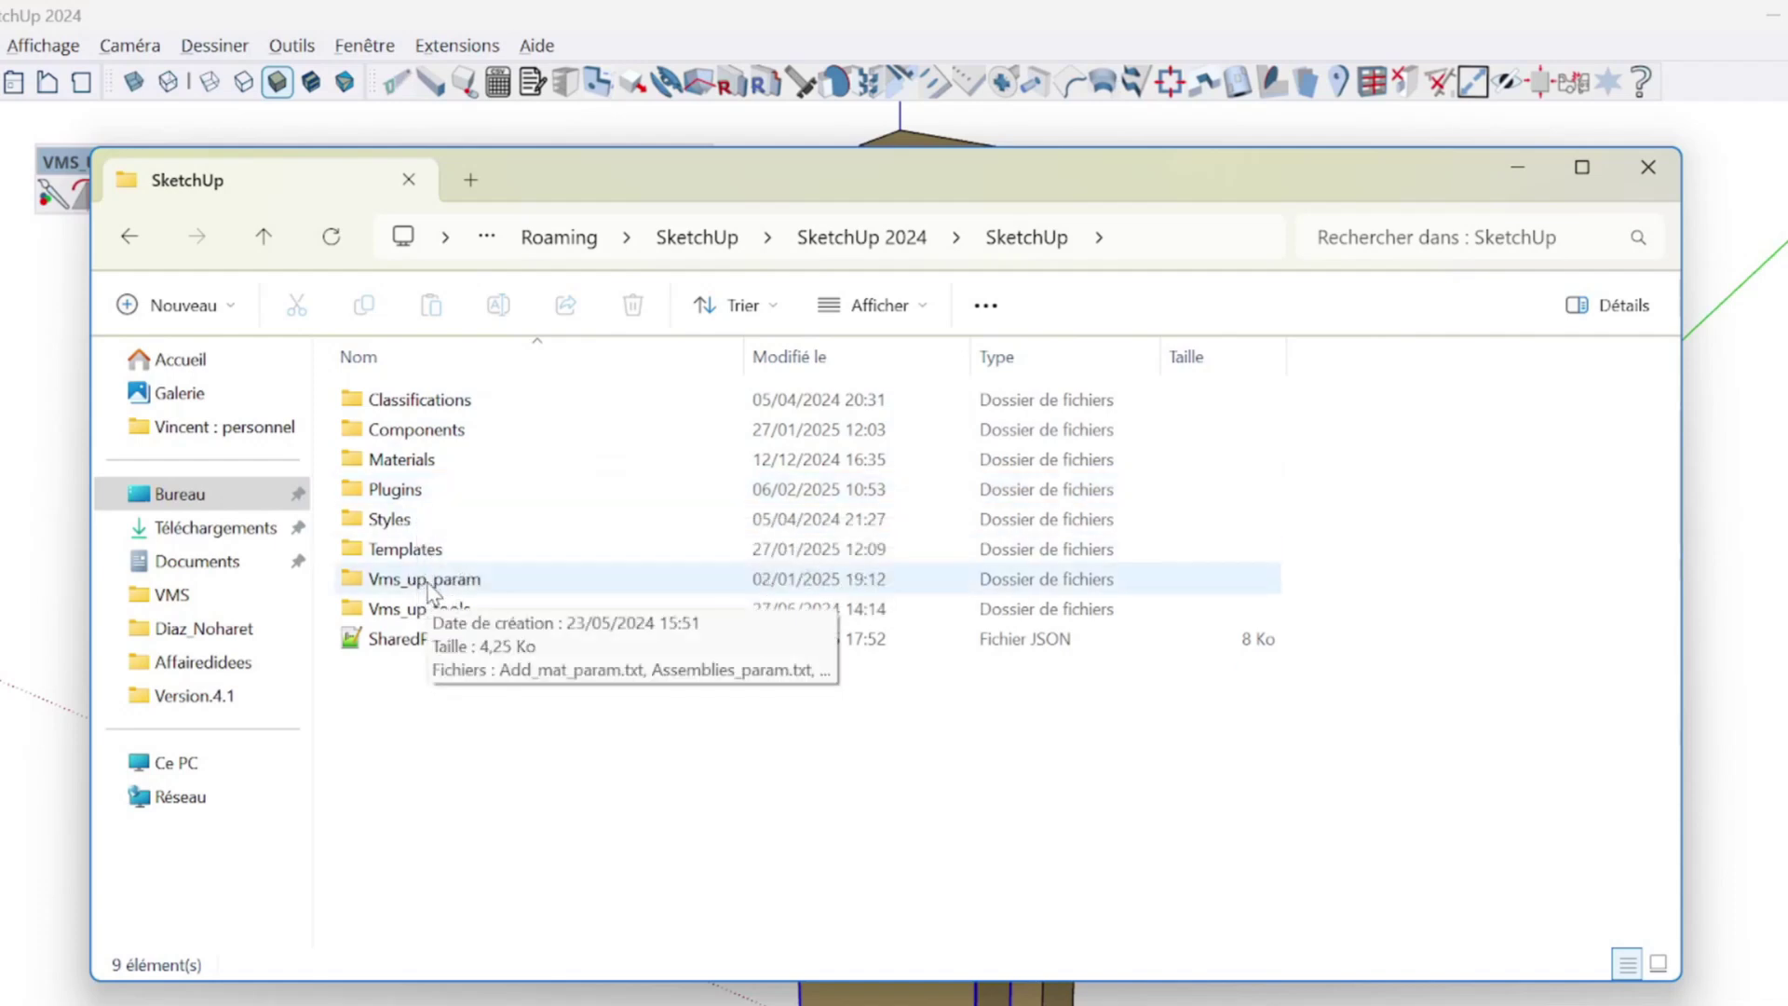
double_click(428, 585)
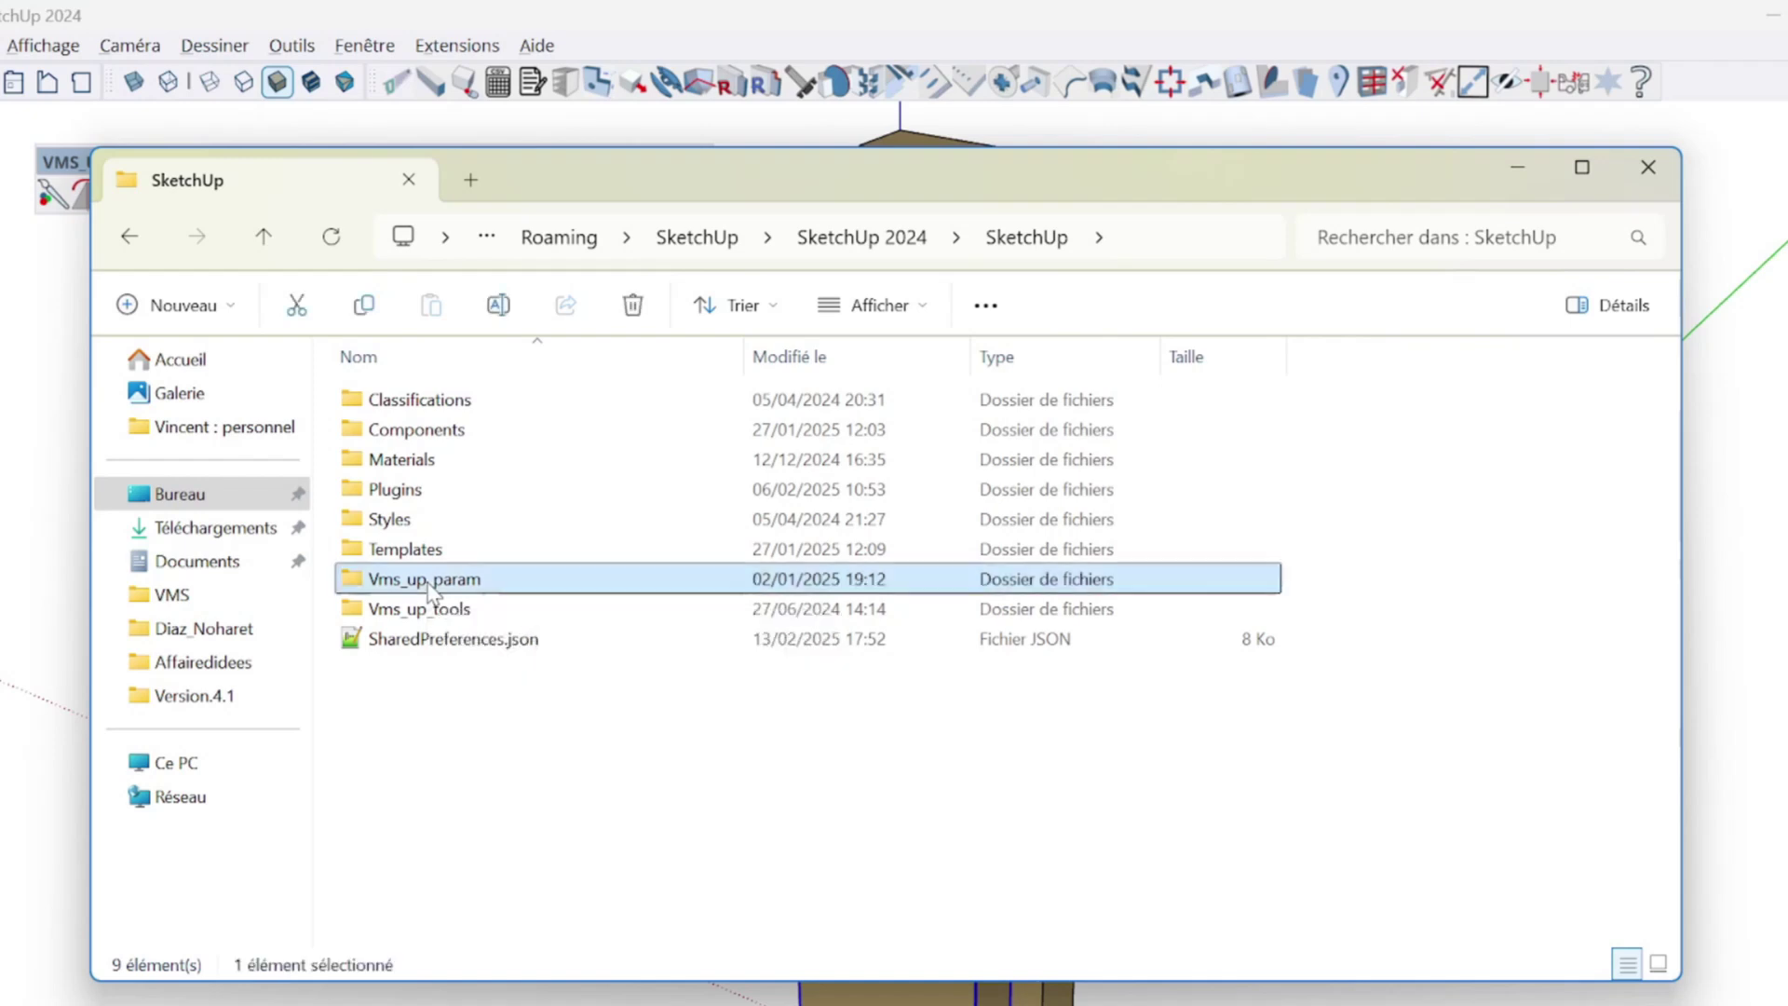
scroll(498, 600, "down", 10)
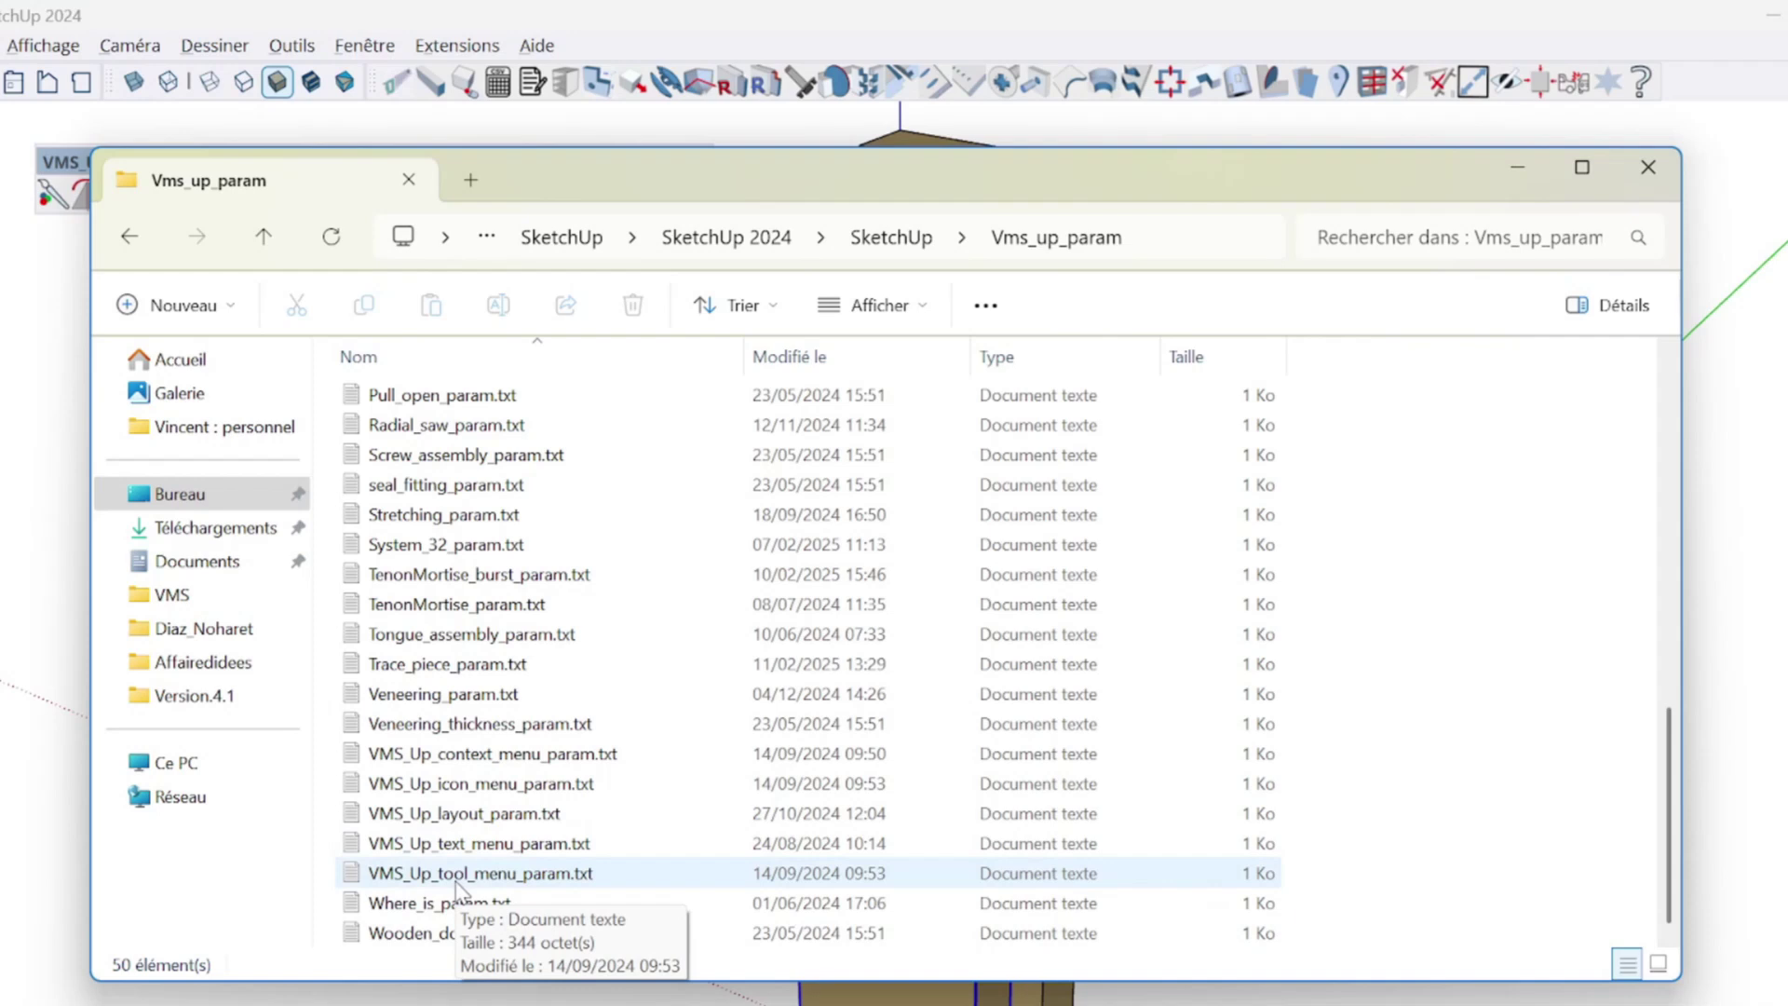
left_click(494, 790)
double_click(494, 791)
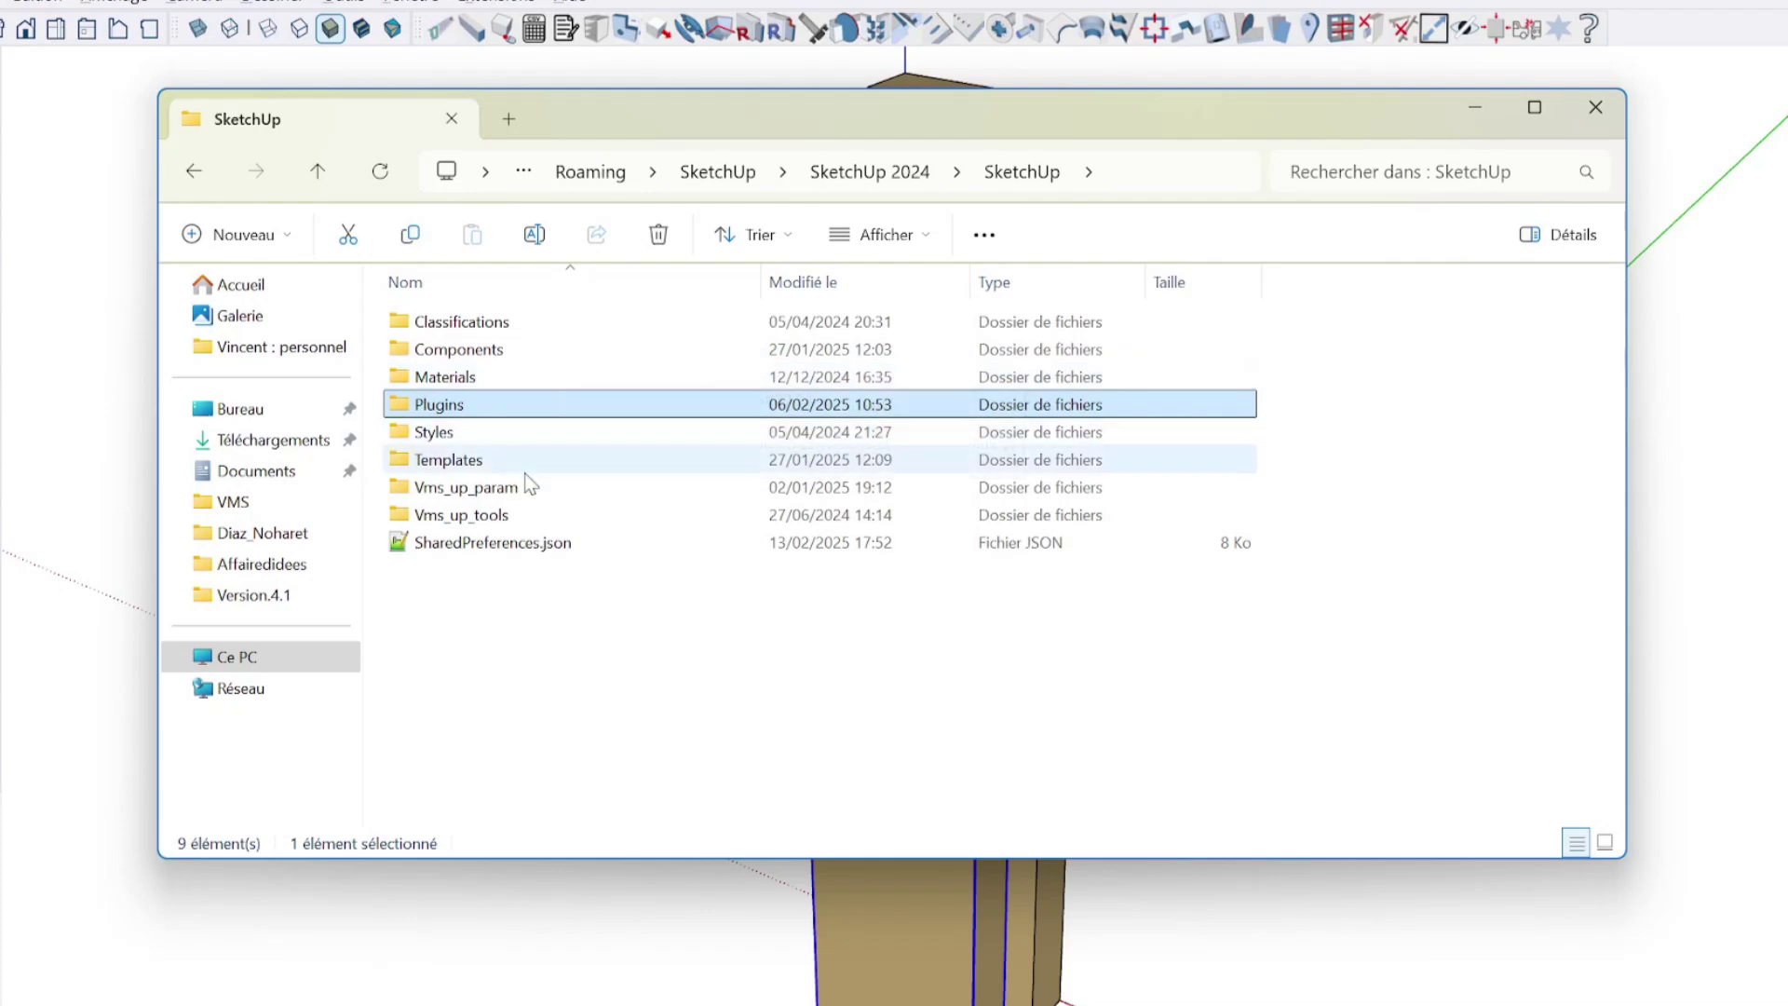
- Browse from the SketchUp folder to Plugins > VMS_Up_extensions > Resources > fr
double_click(458, 414)
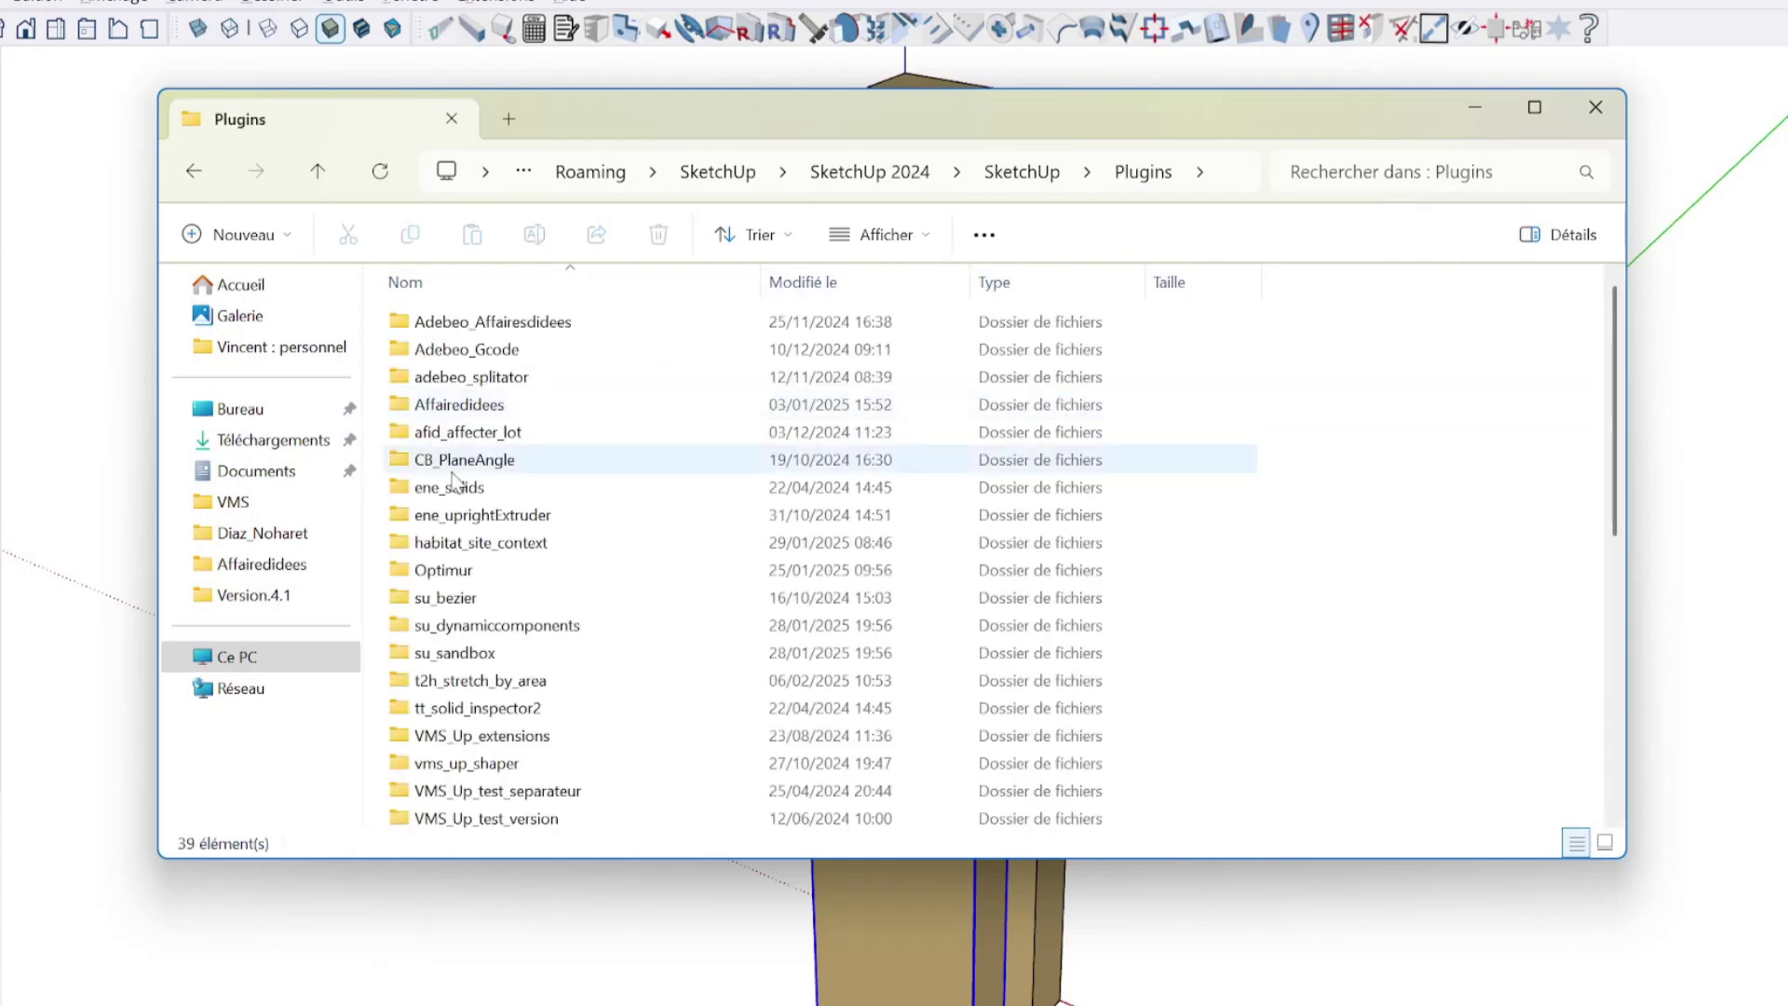
scroll(470, 605, "down", 1)
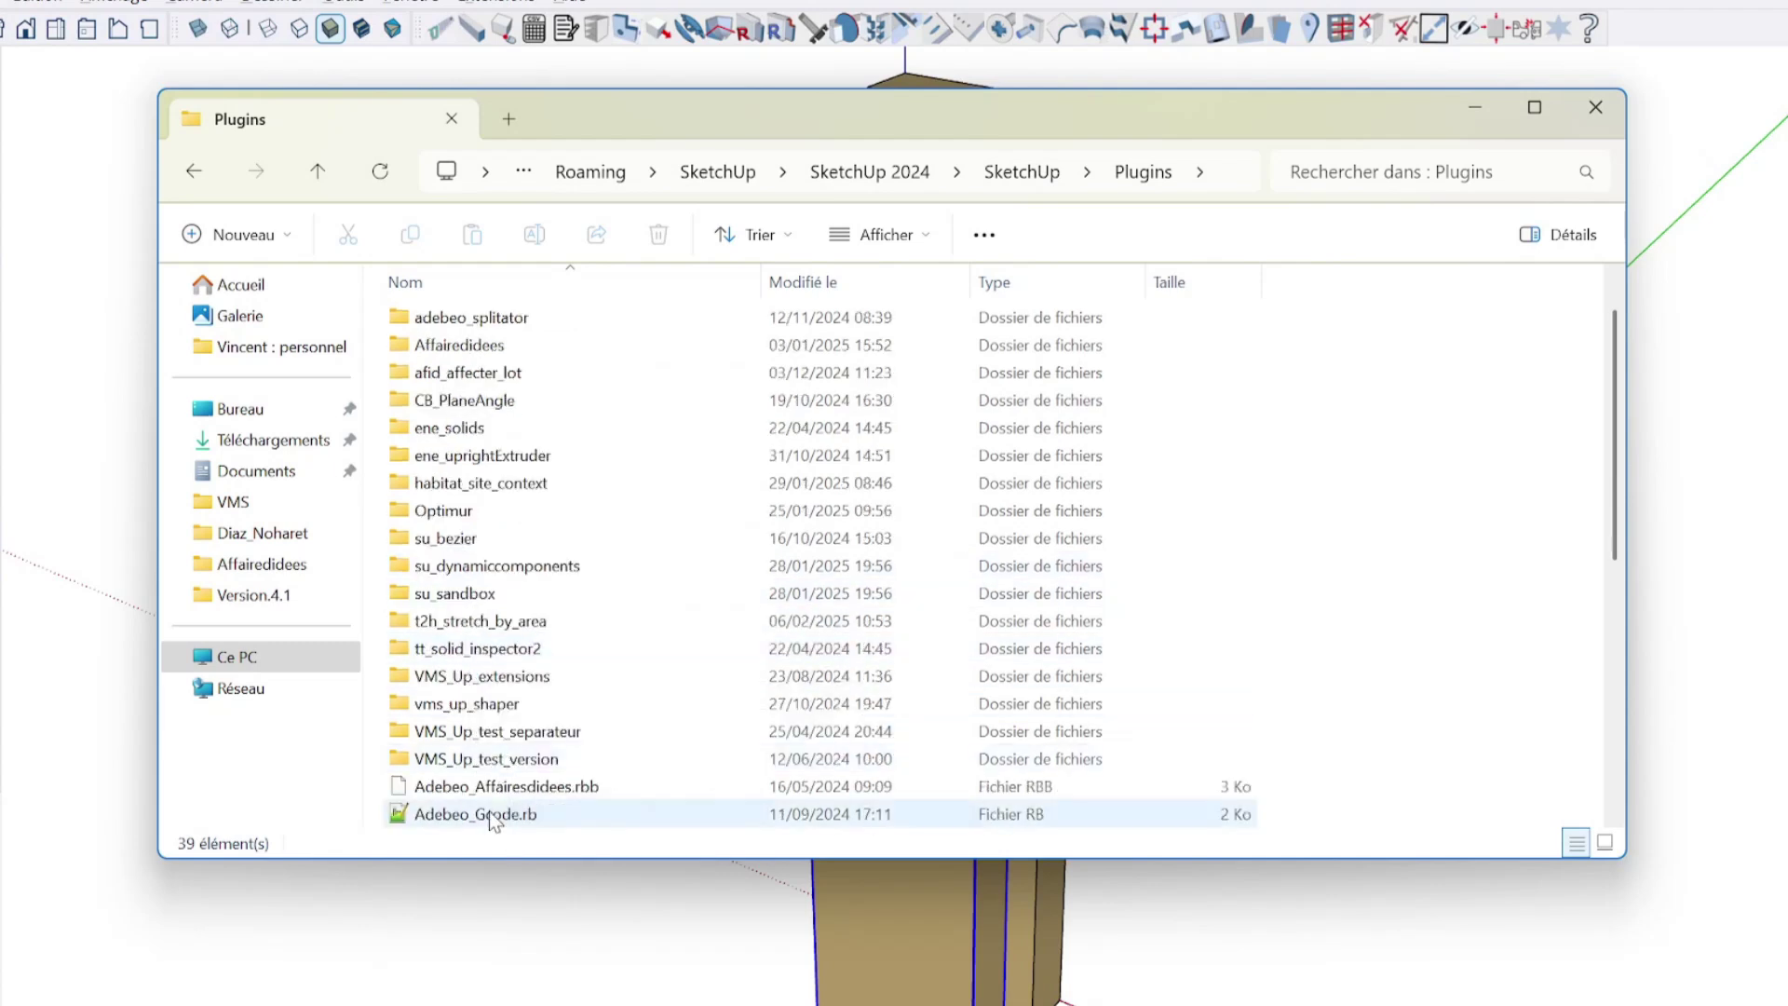
double_click(509, 685)
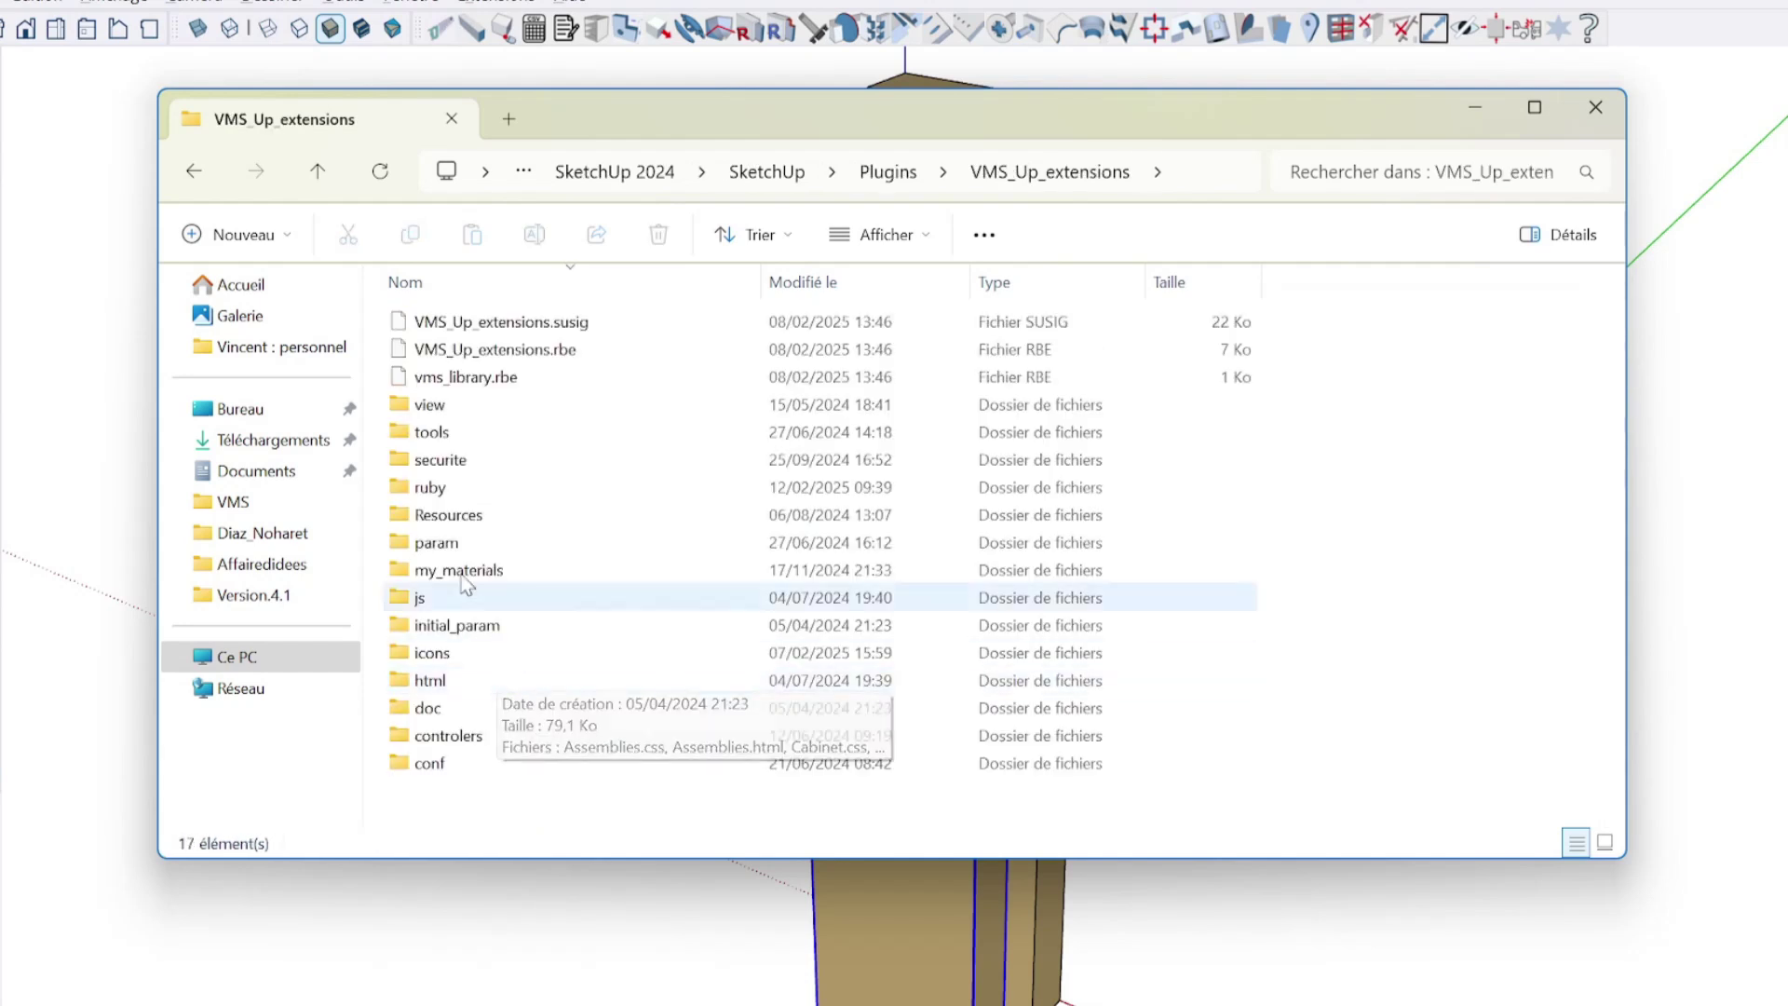
double_click(461, 518)
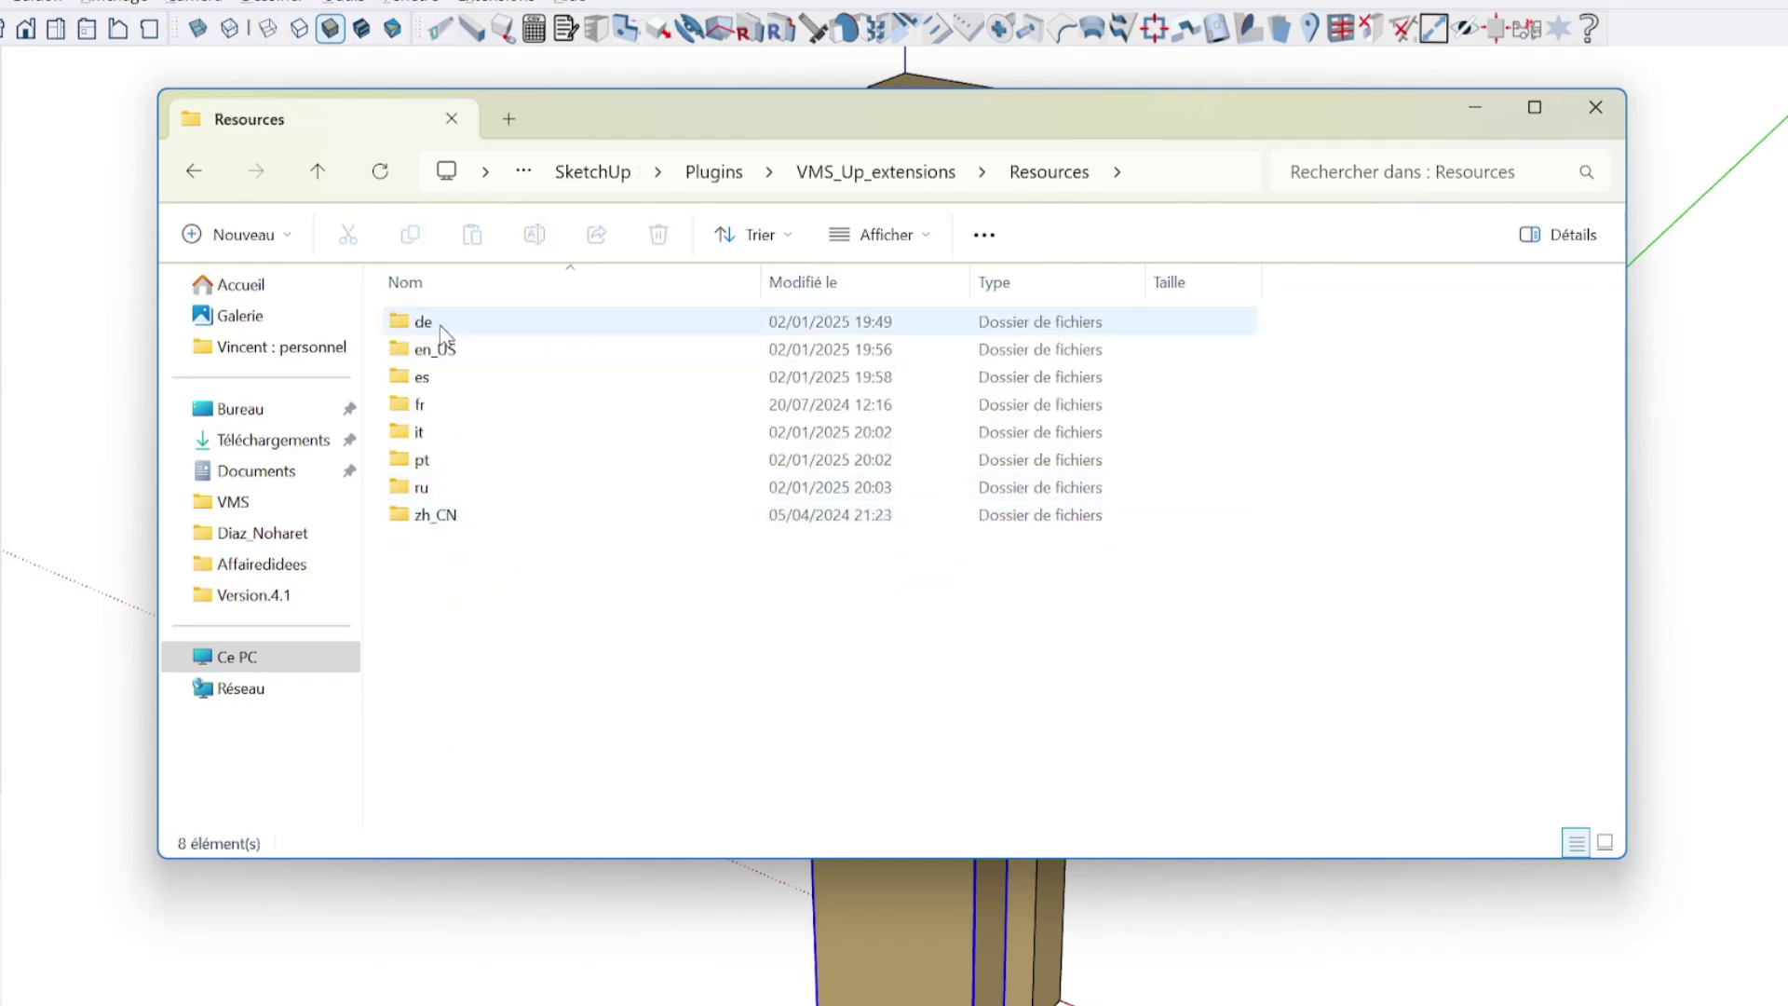
left_click(433, 406)
double_click(433, 406)
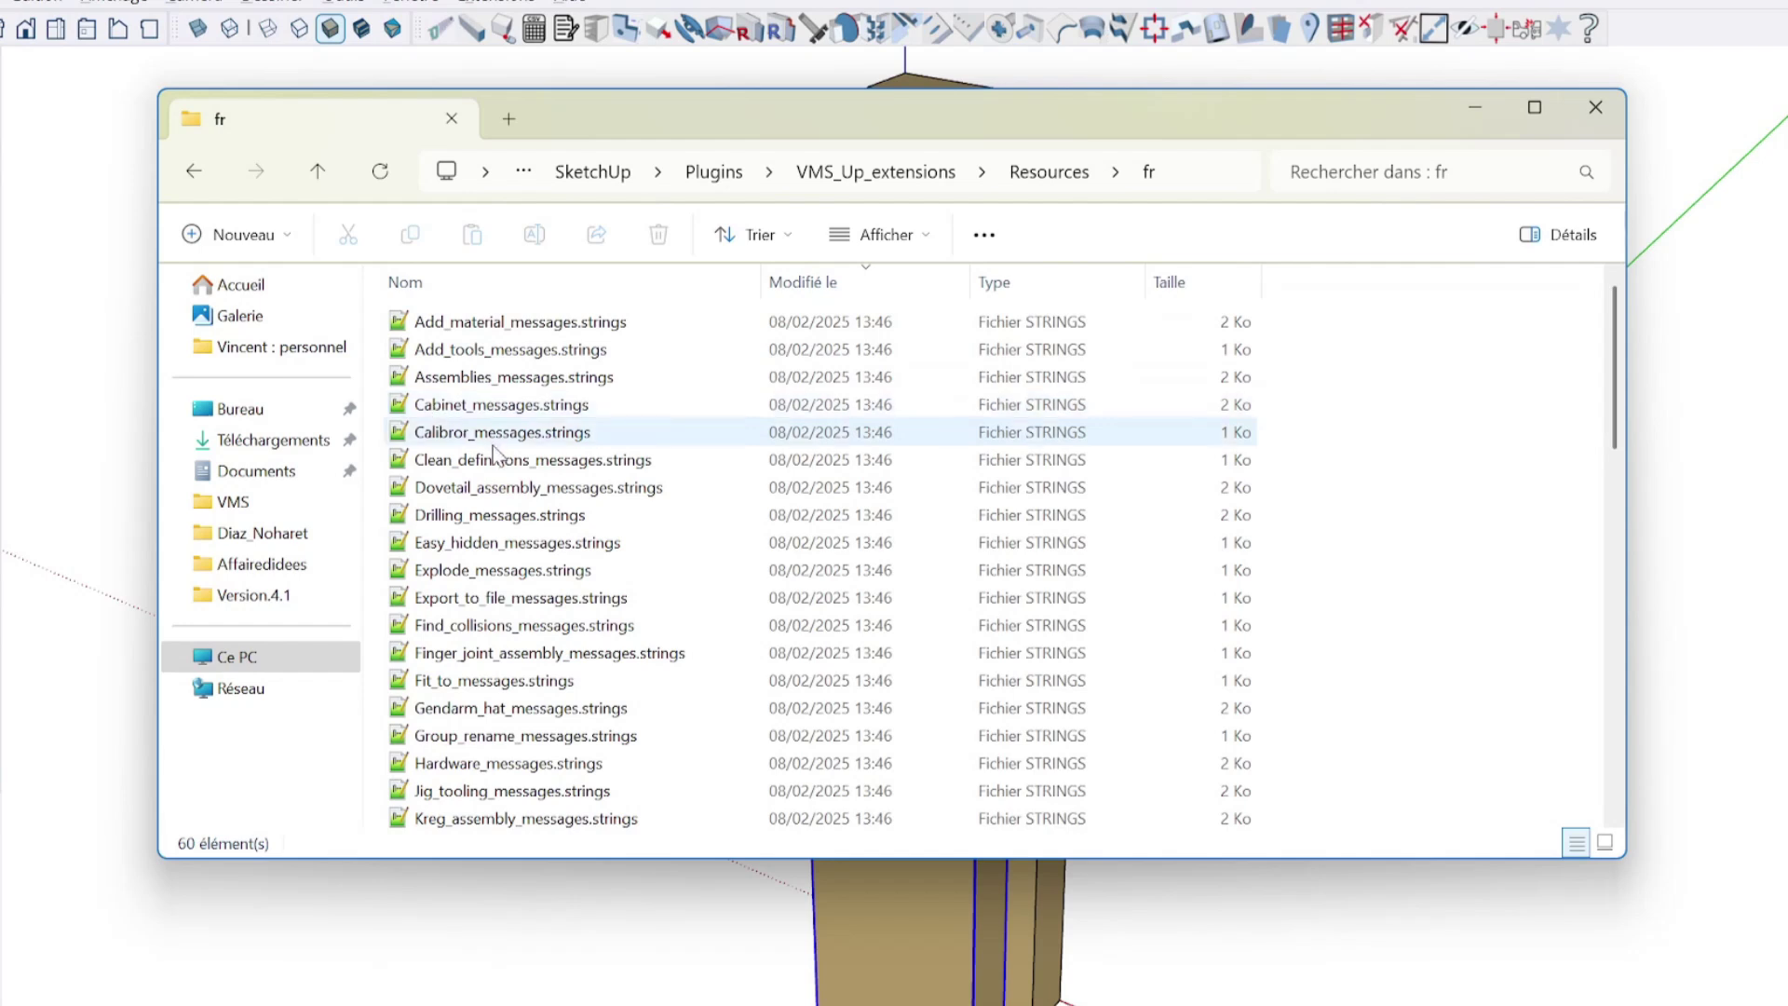
- Find VMS_Up_plugins_names.strings in the fr folder and open it with Bloc-notes
scroll(542, 531, "down", 9)
scroll(540, 528, "down", 8)
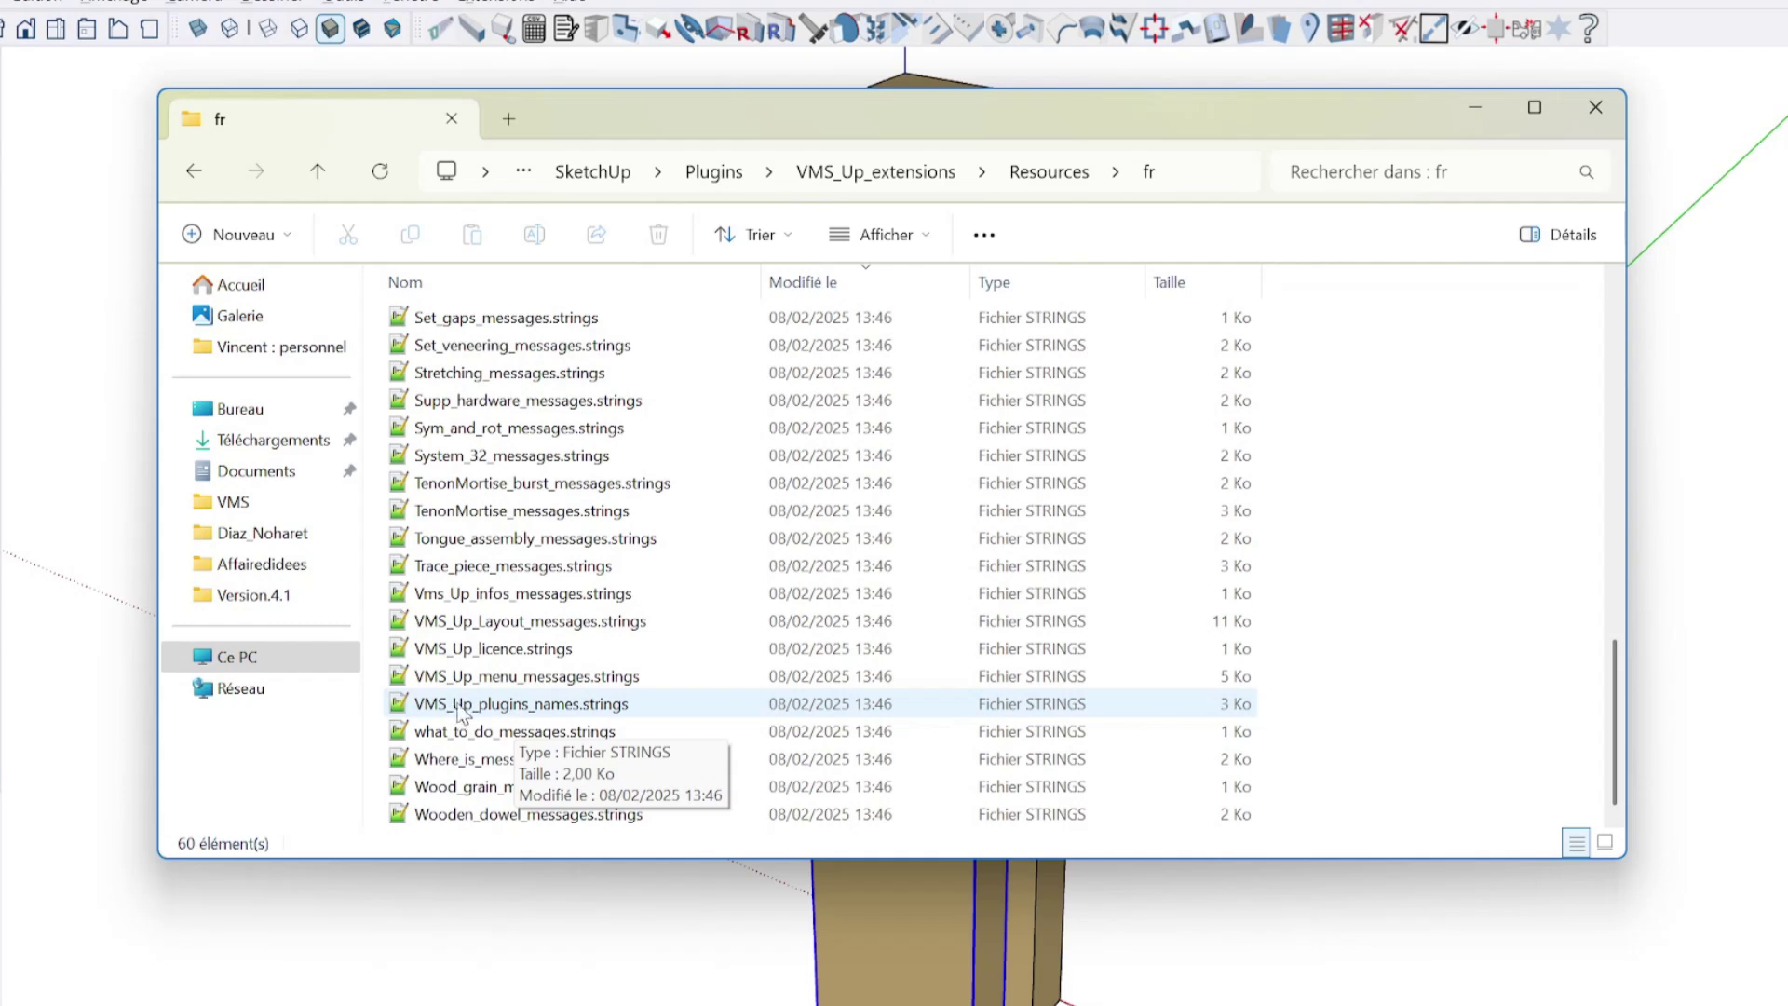
left_click(580, 714)
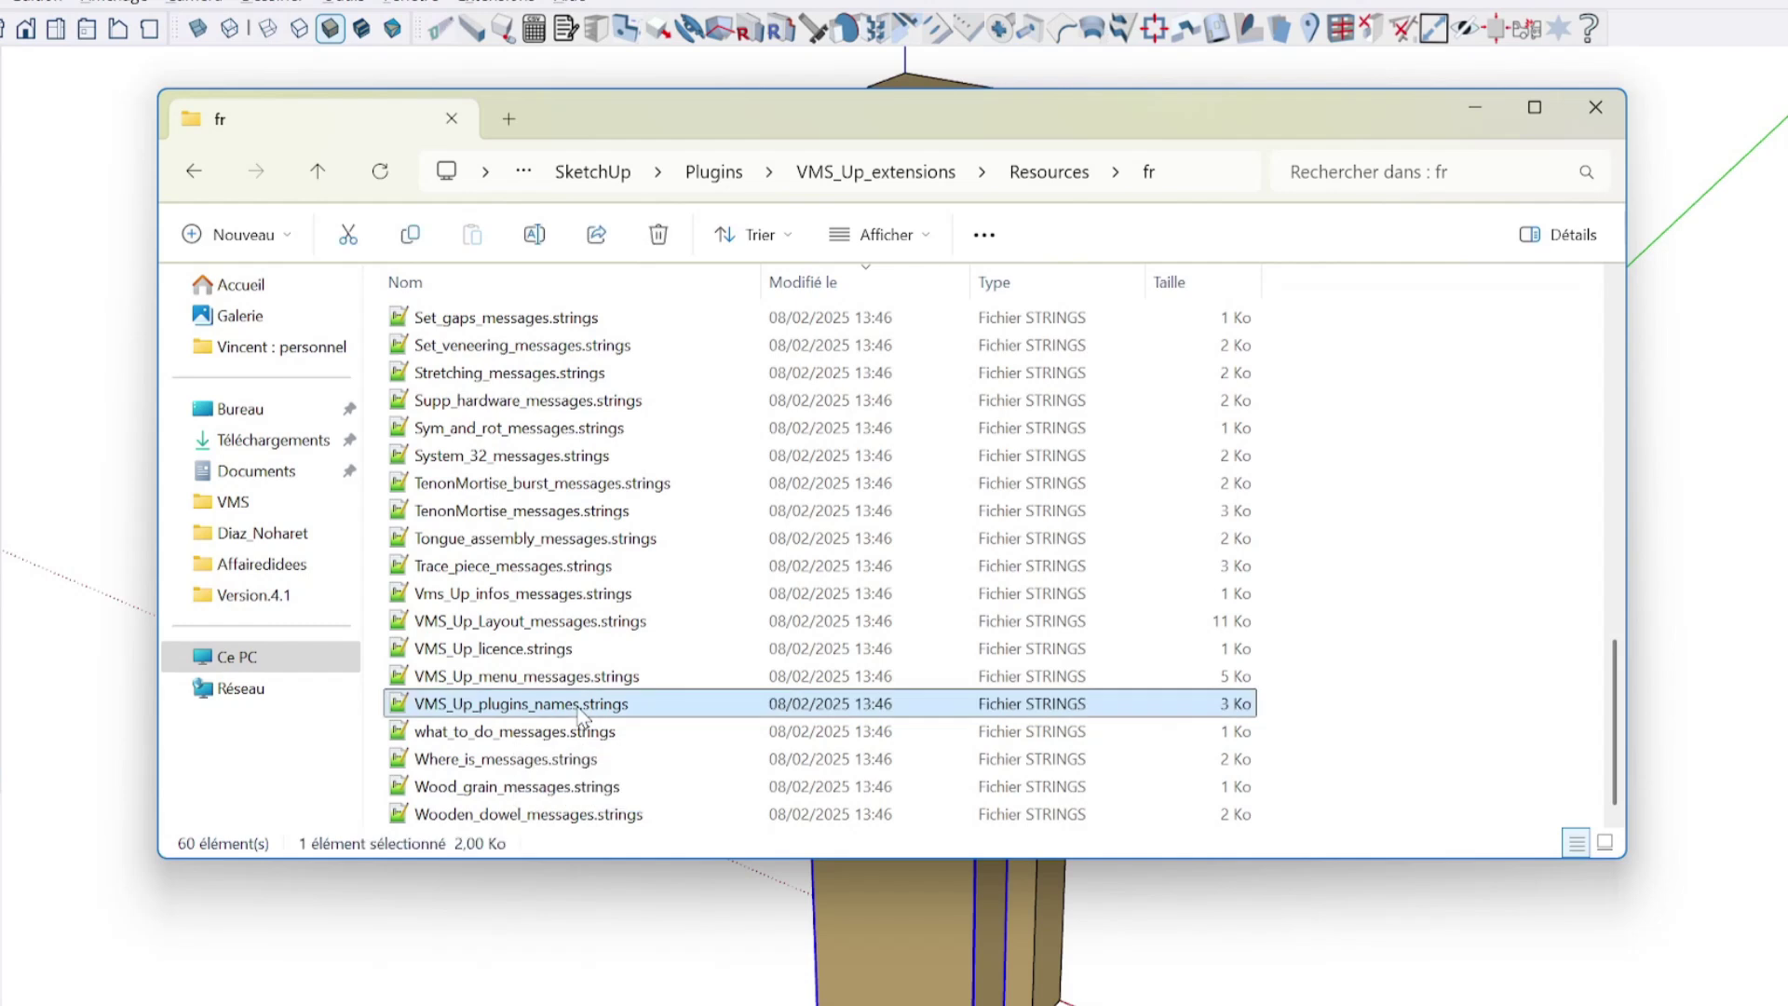
right_click(581, 714)
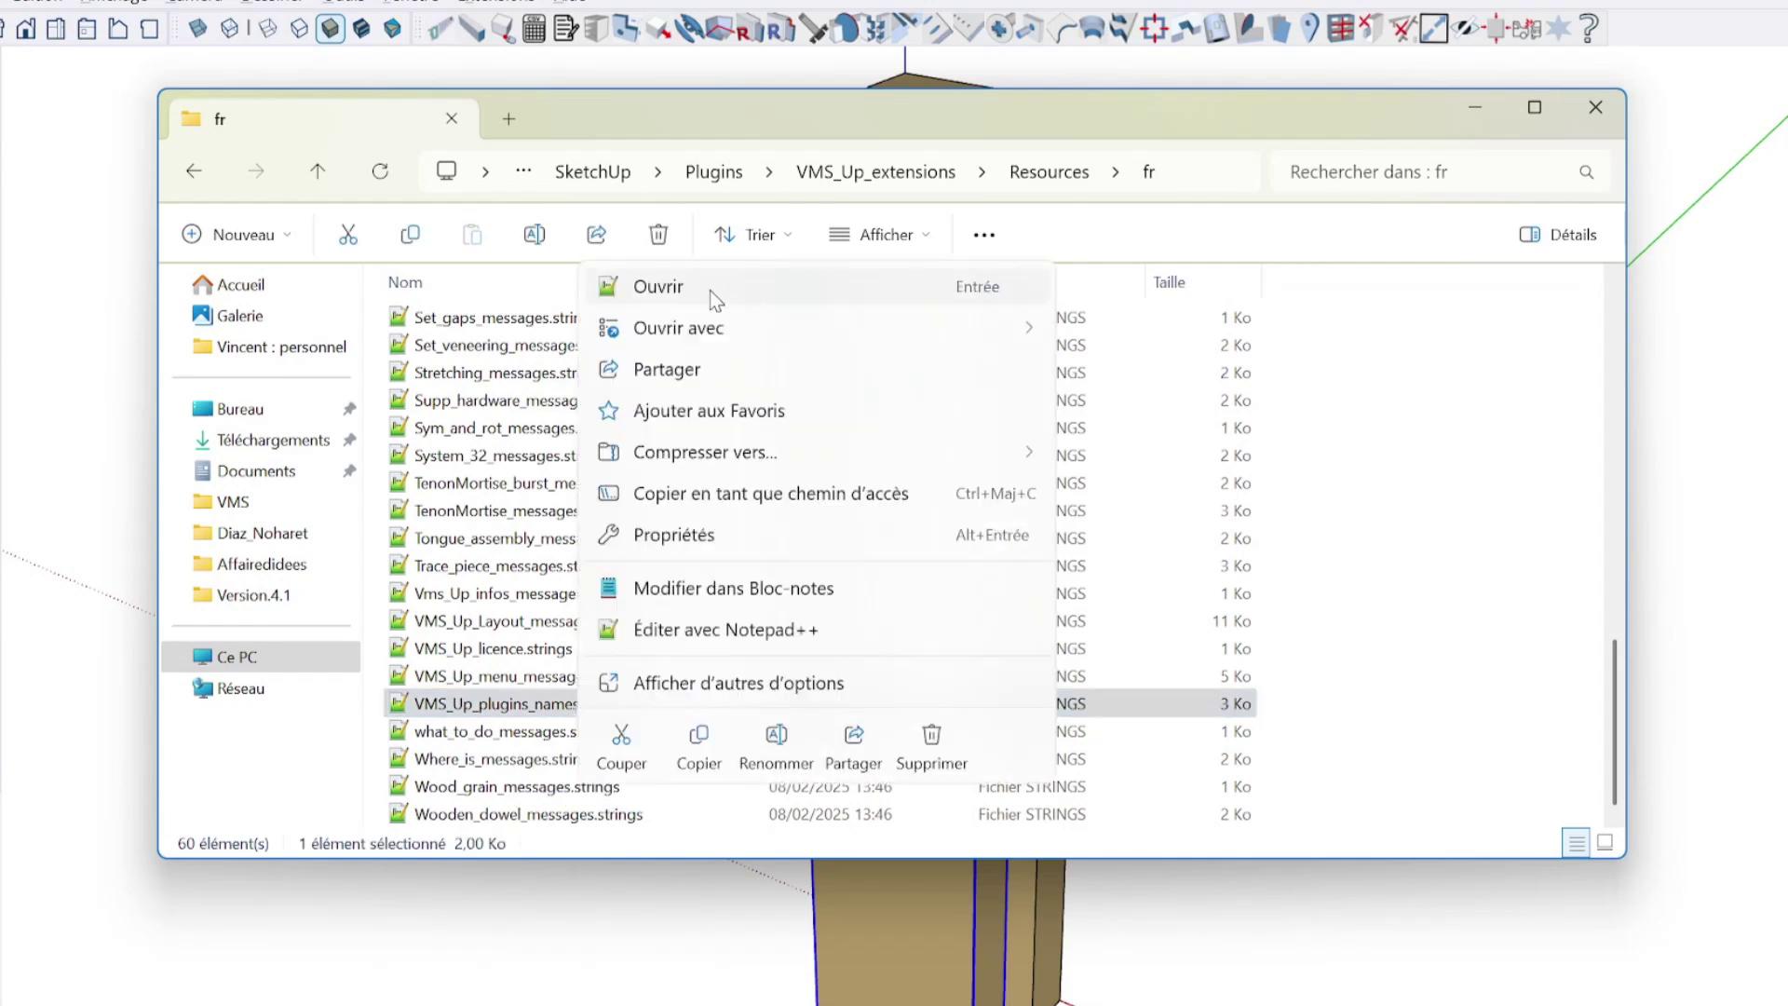
mouse_move(710, 334)
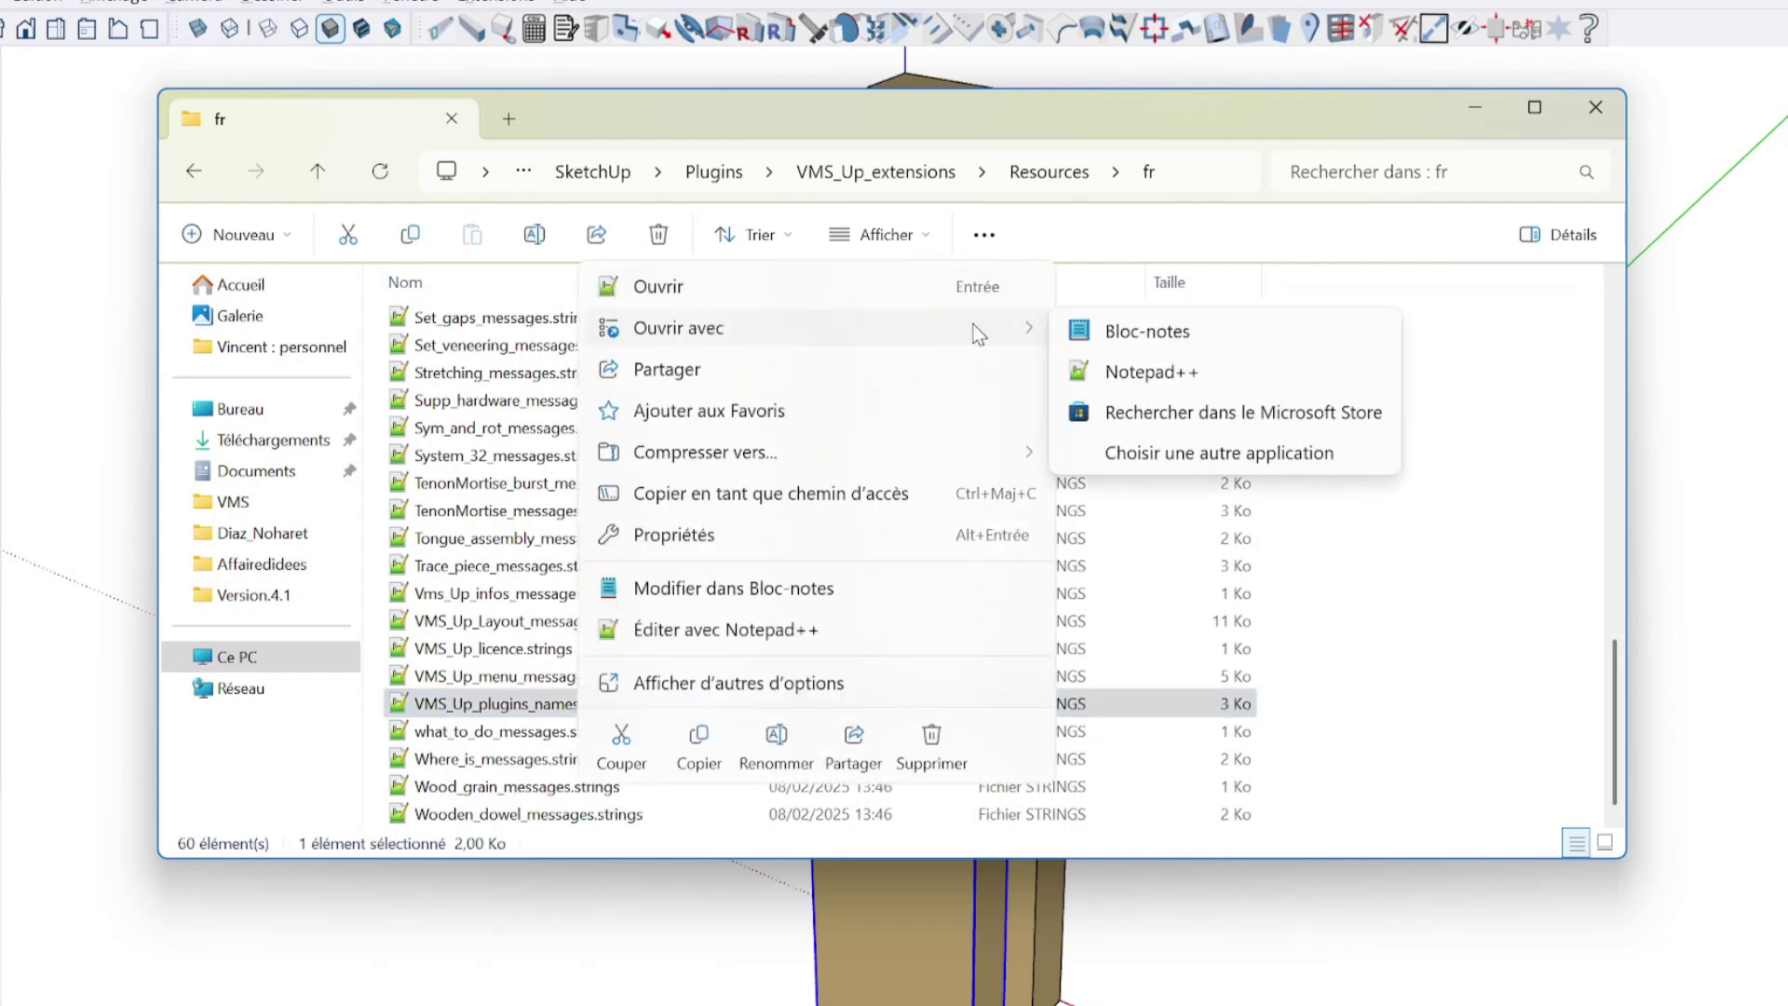
left_click(1148, 332)
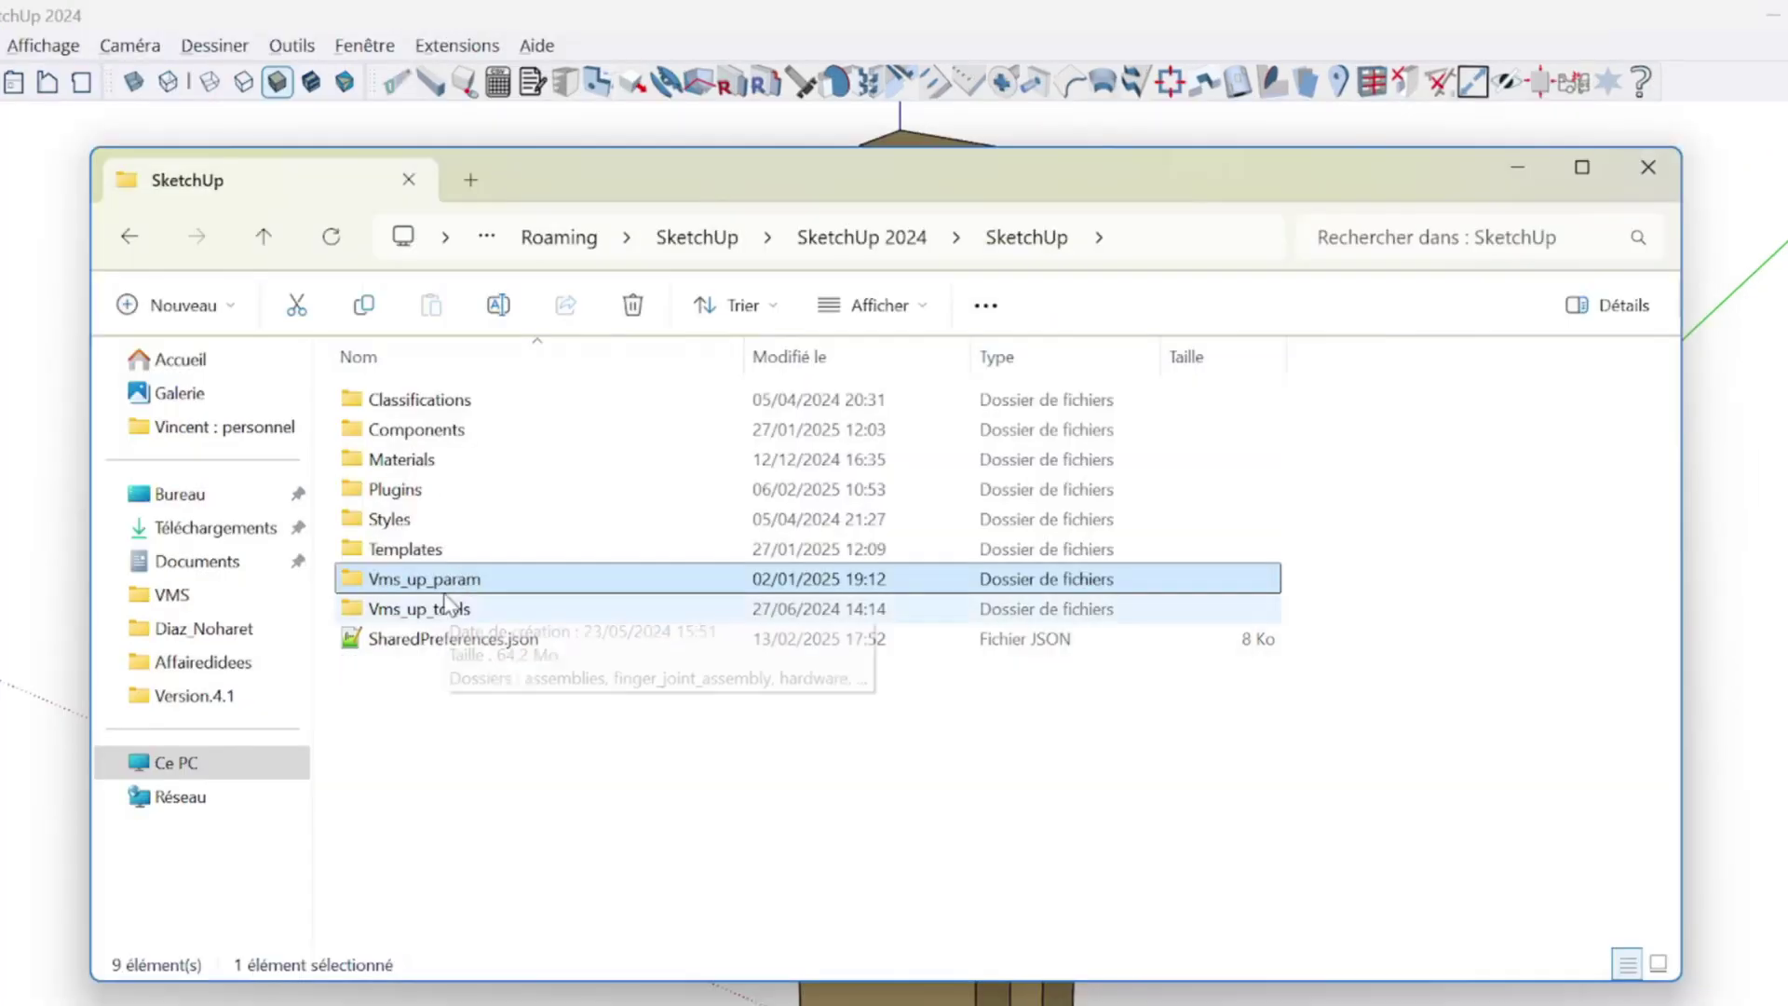
- Open VMS_Up_text_menu_param.txt from the Vms_up_param folder
double_click(463, 589)
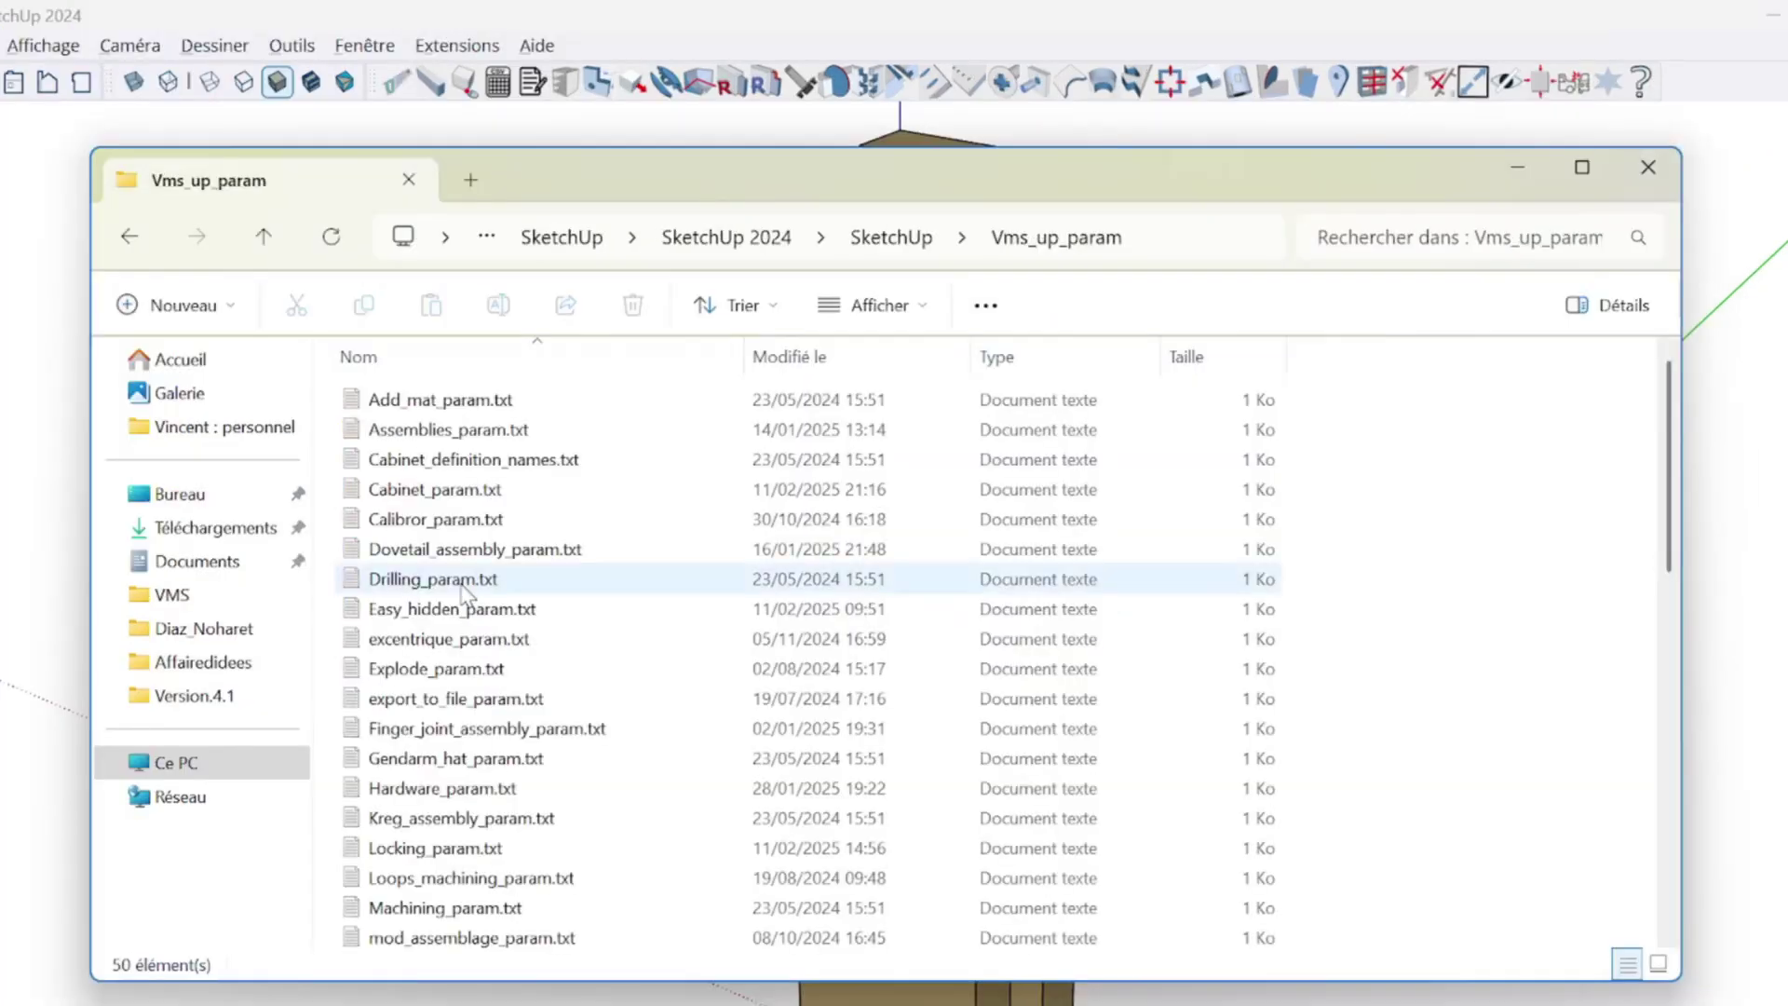
scroll(531, 647, "down", 8)
scroll(520, 649, "down", 1)
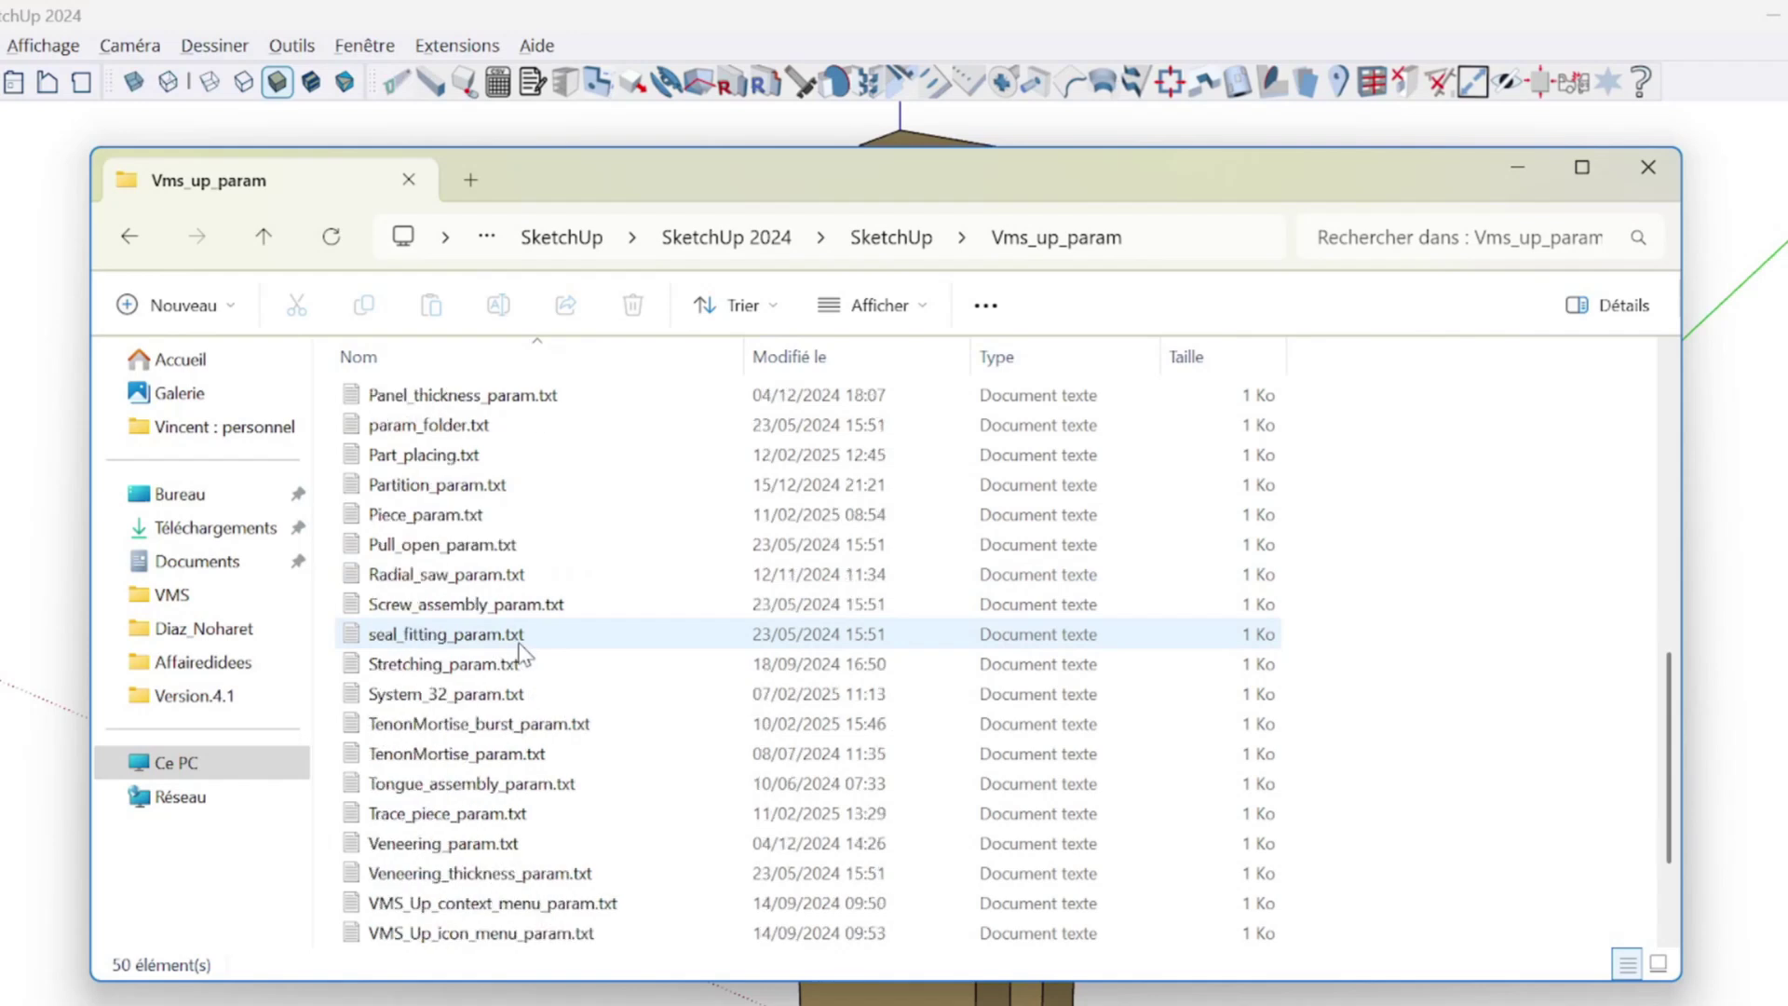
scroll(494, 680, "down", 1)
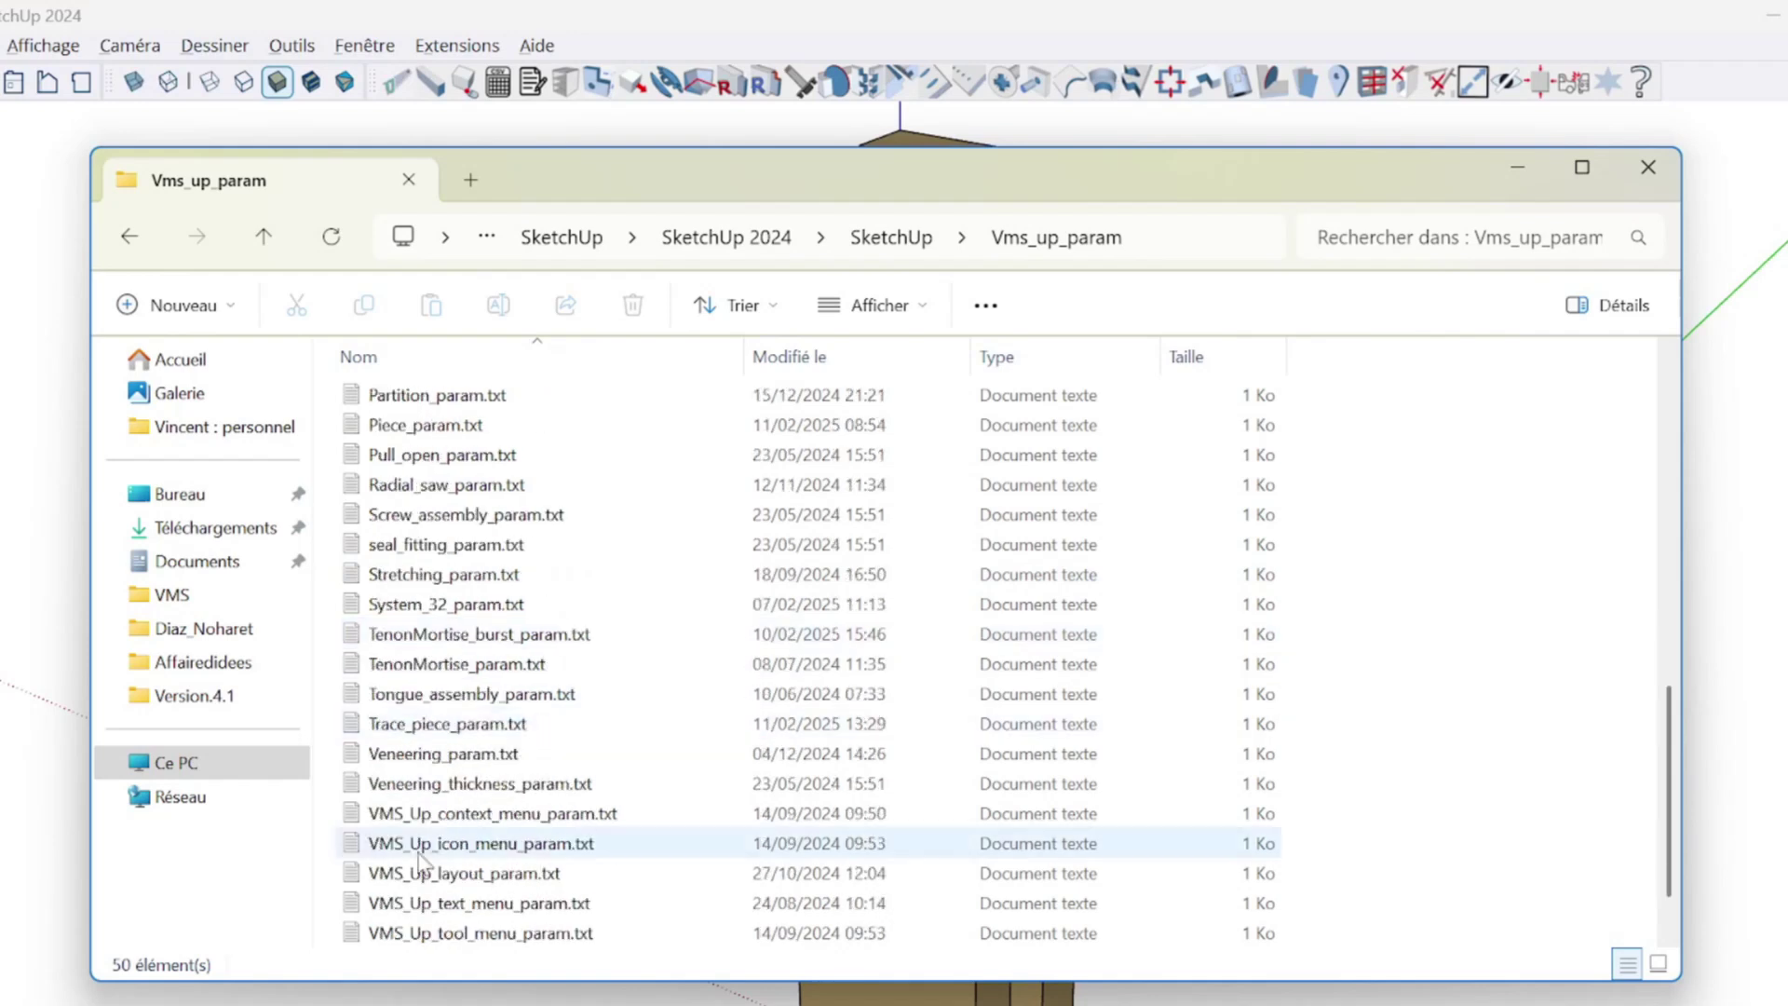
double_click(439, 902)
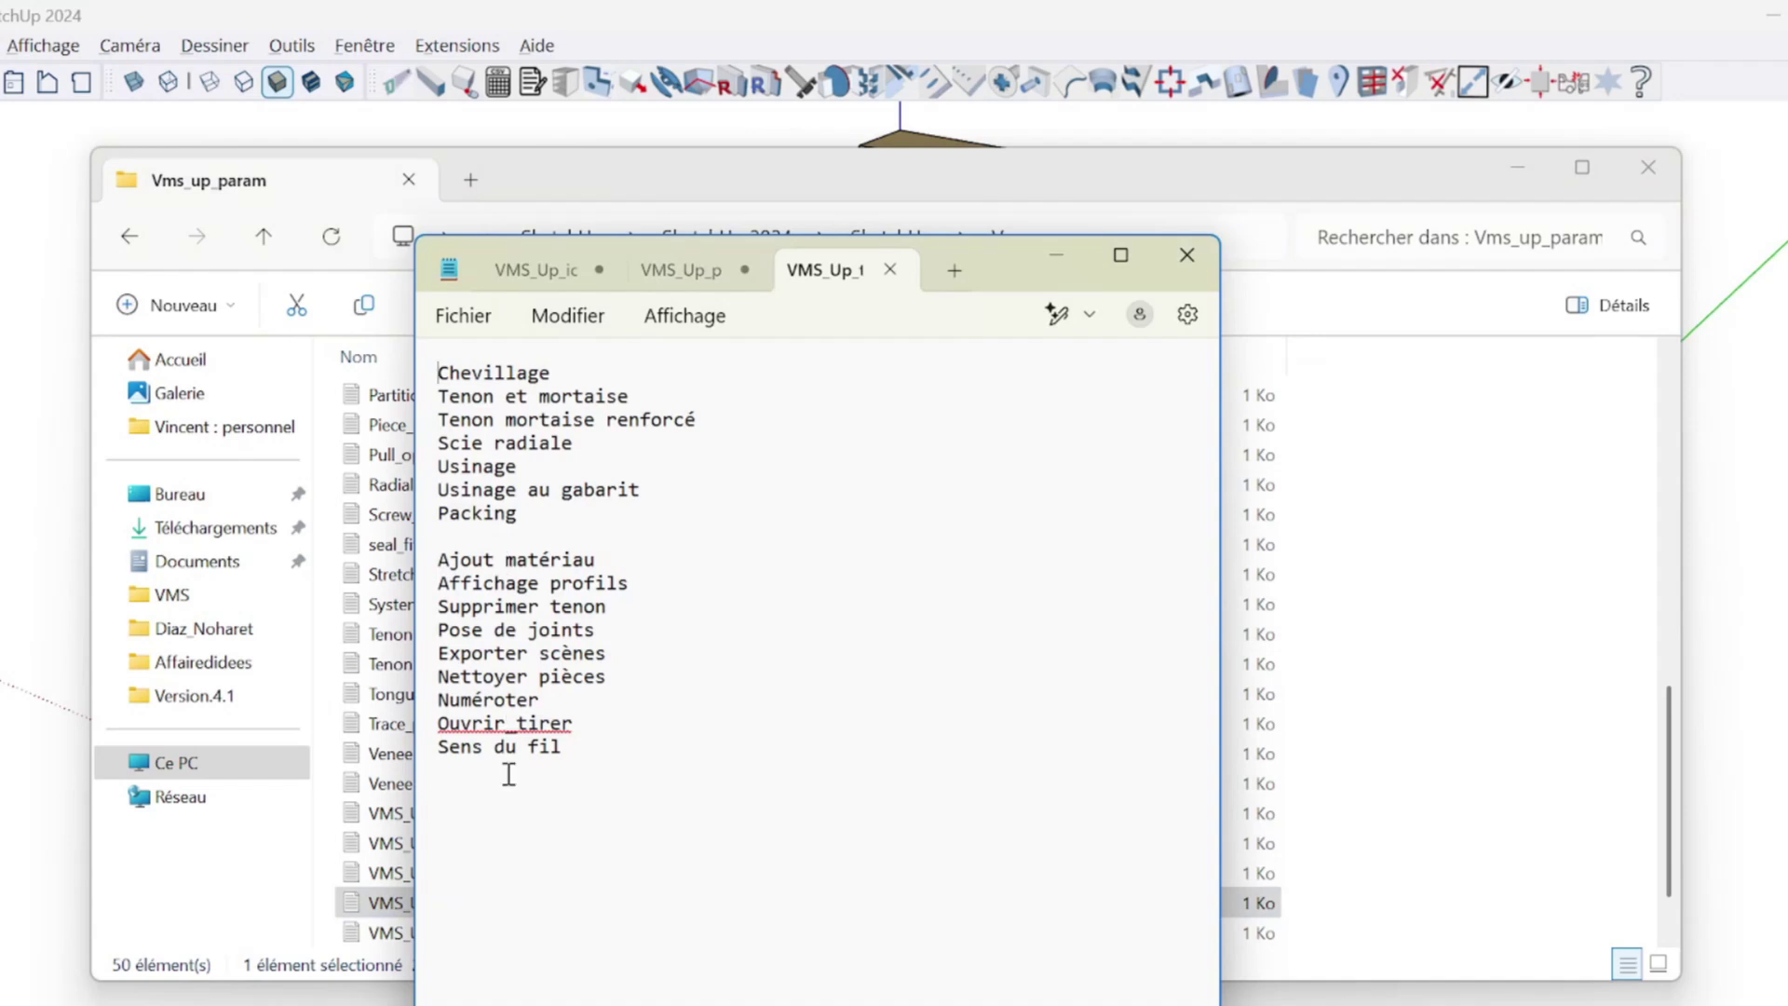
- In SketchUp, examine the commands listed under Extensions VMS_Up and the front part's contextual commands
left_click(454, 51)
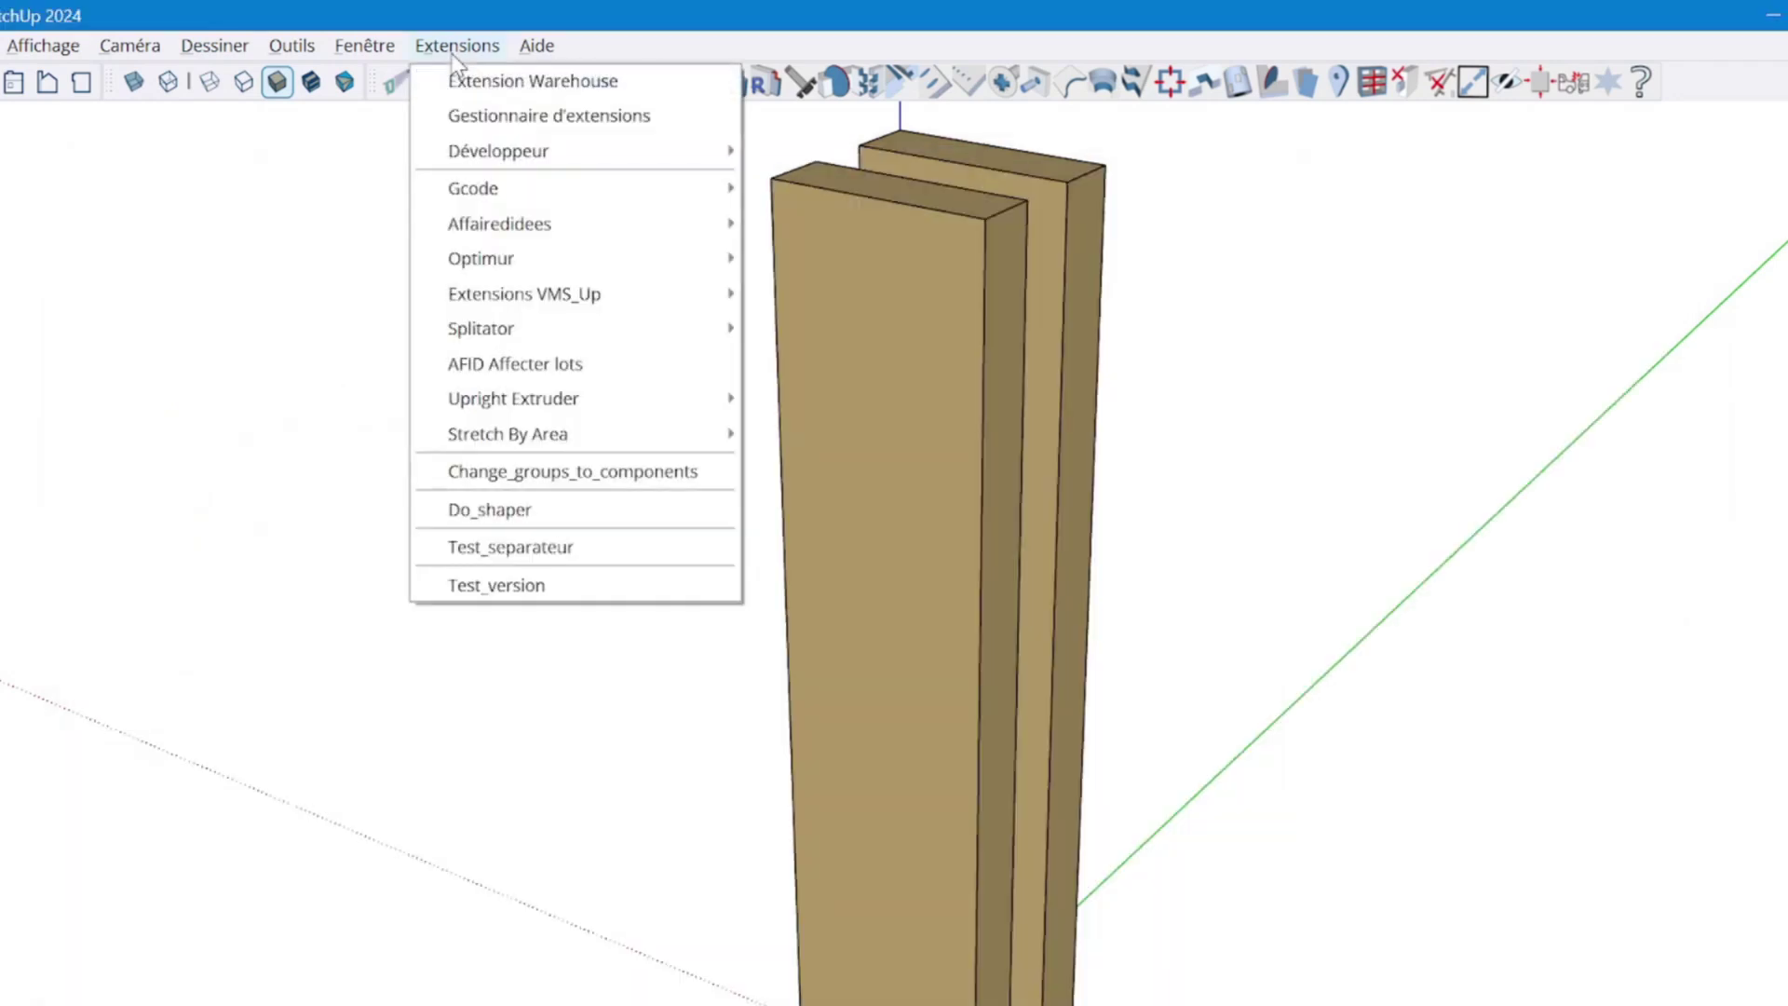
mouse_move(565, 310)
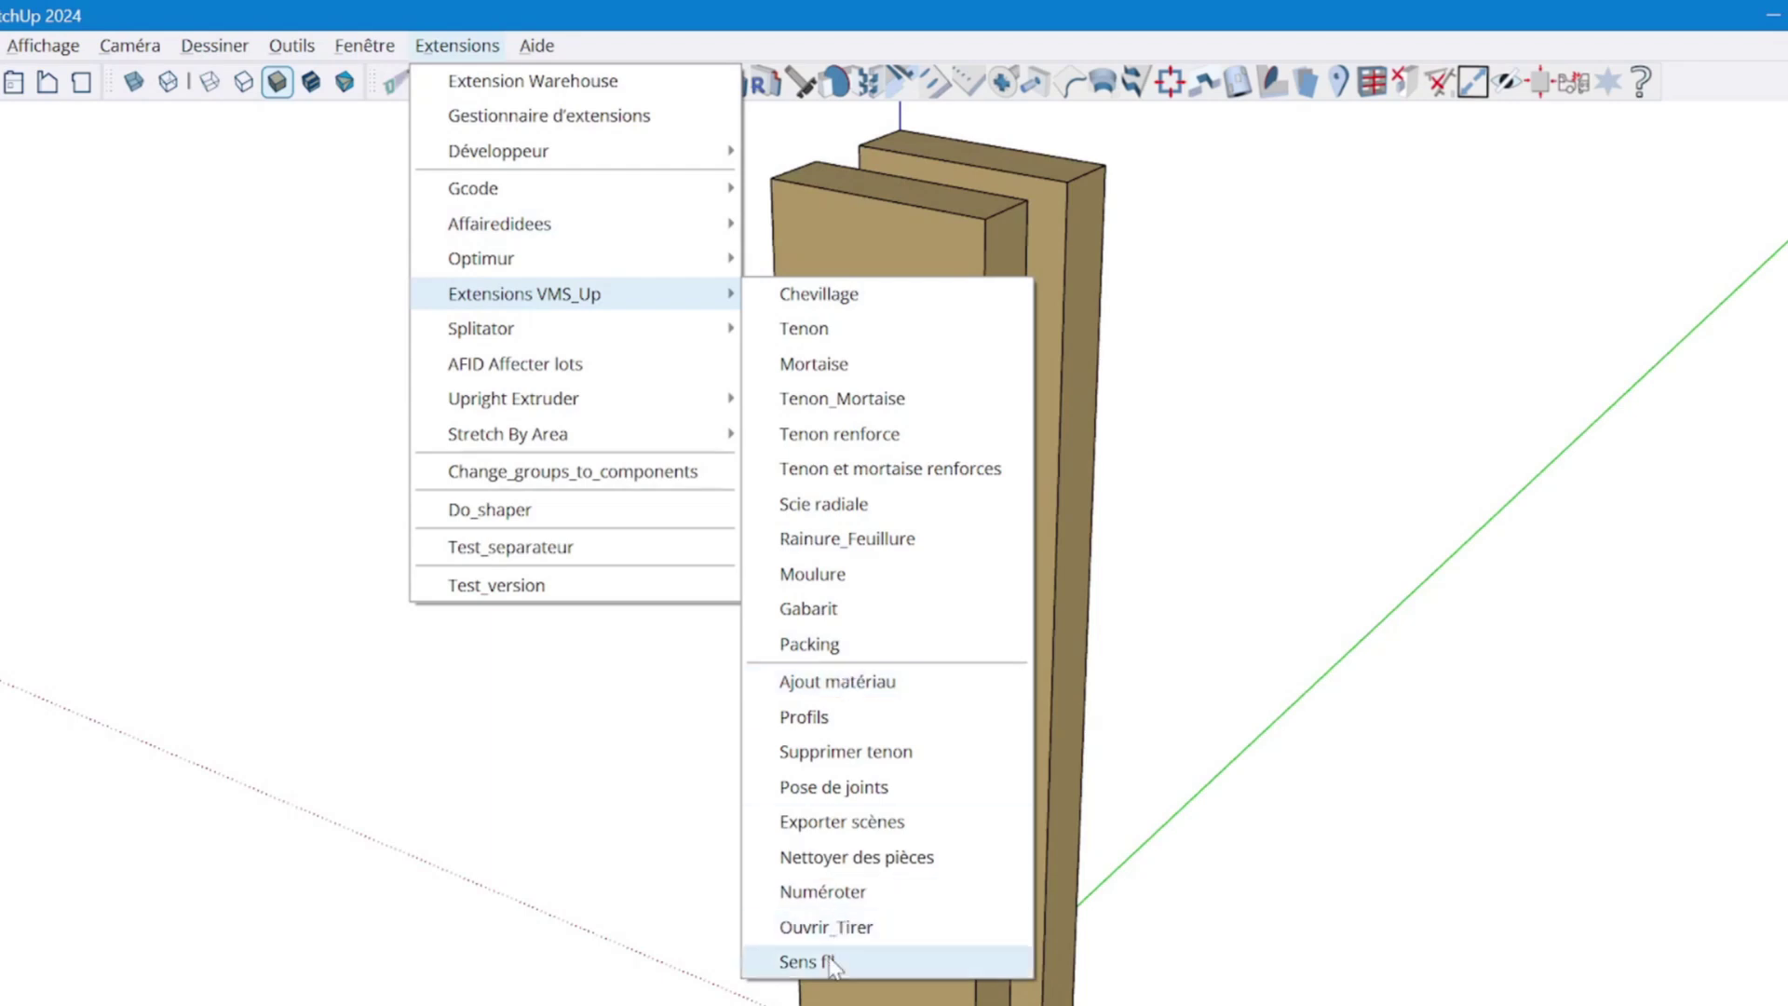
left_click(859, 514)
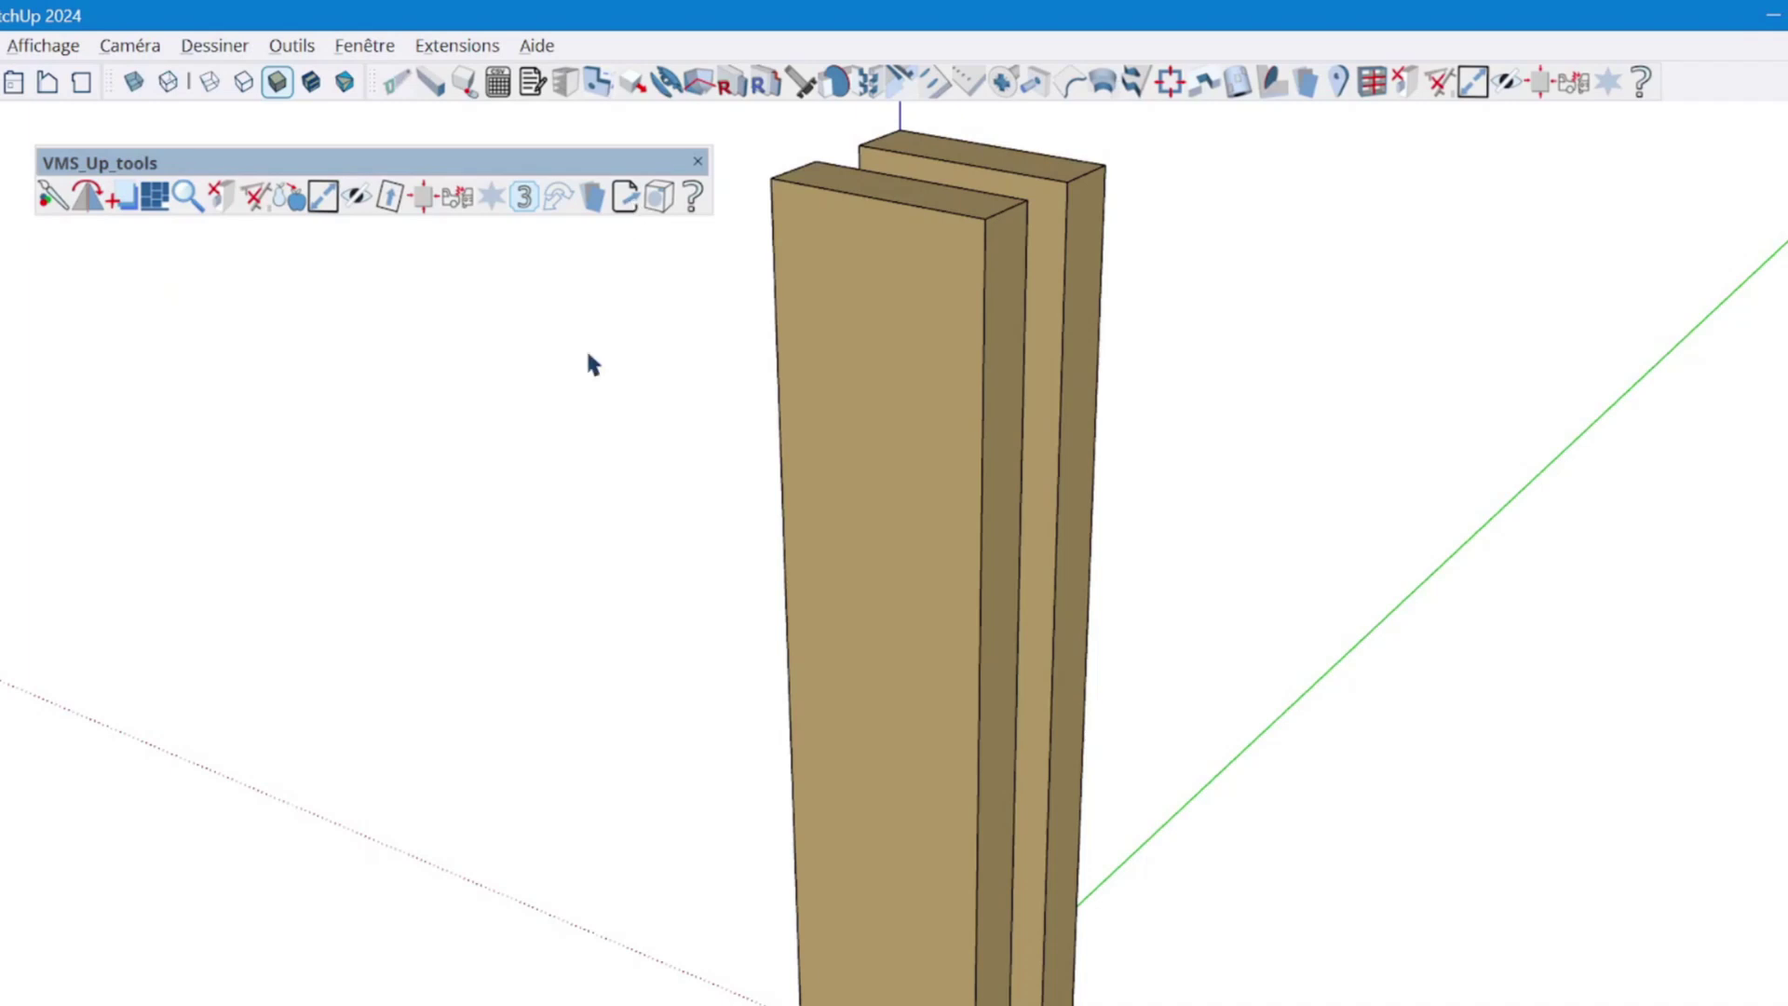
right_click(885, 789)
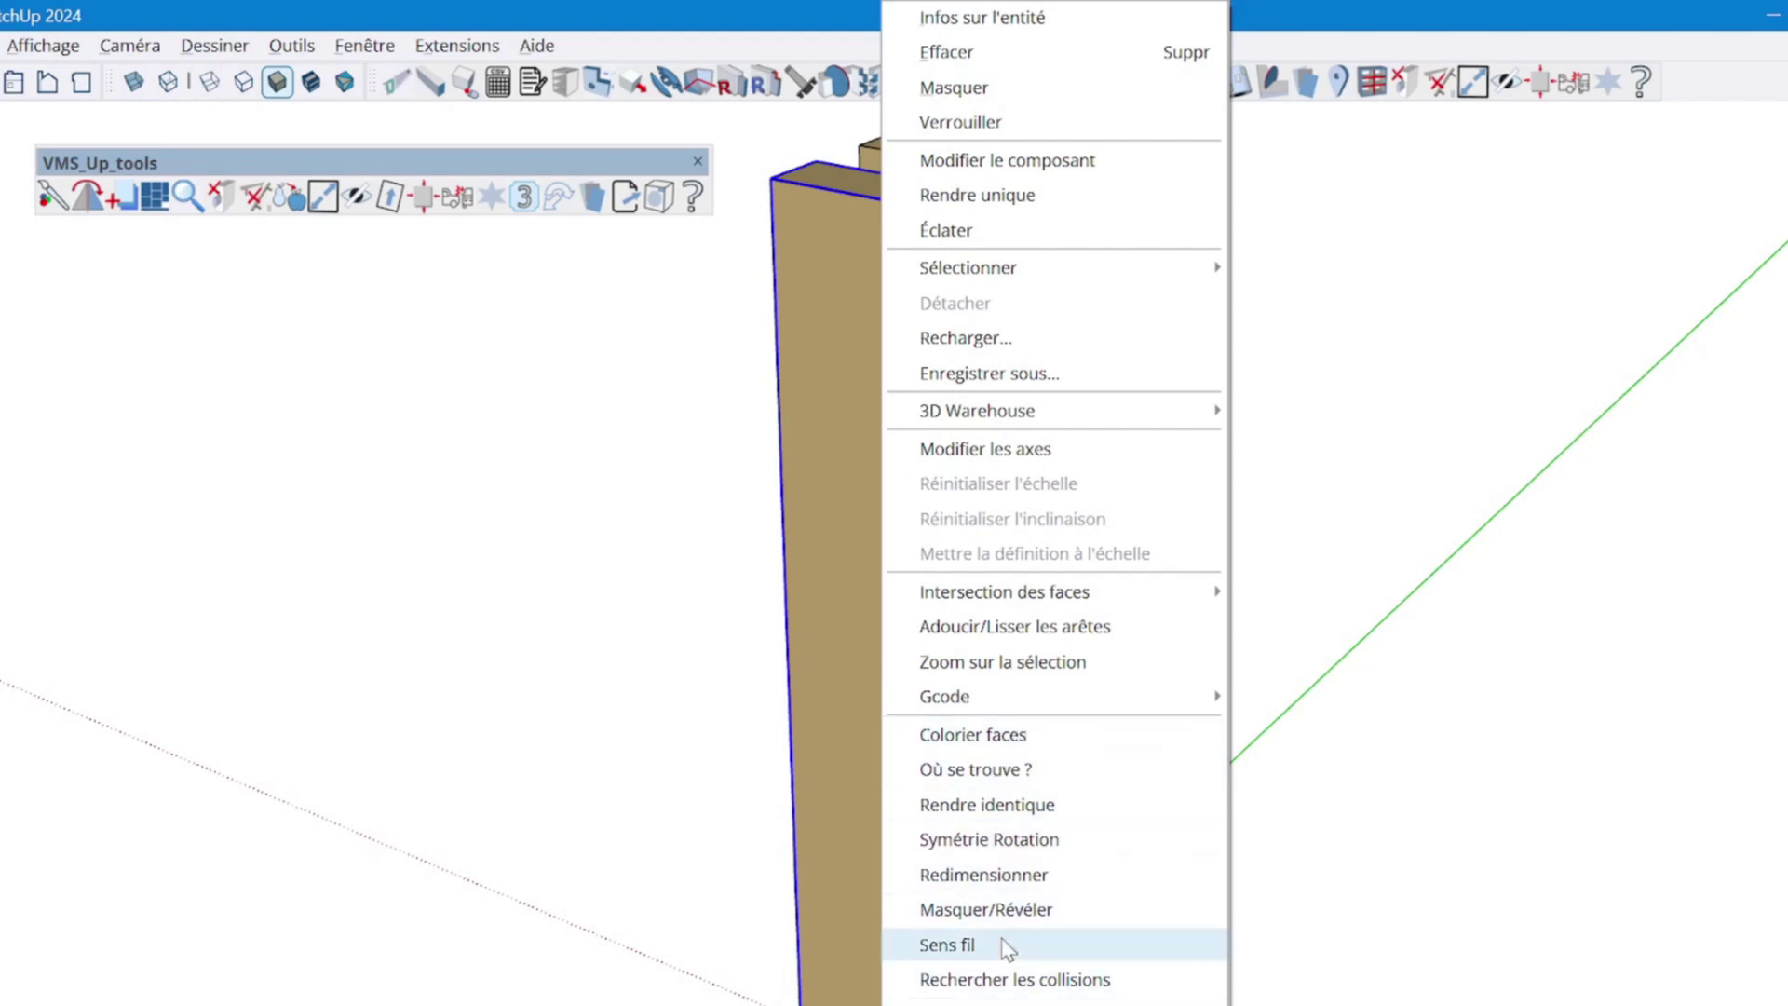
left_click(563, 247)
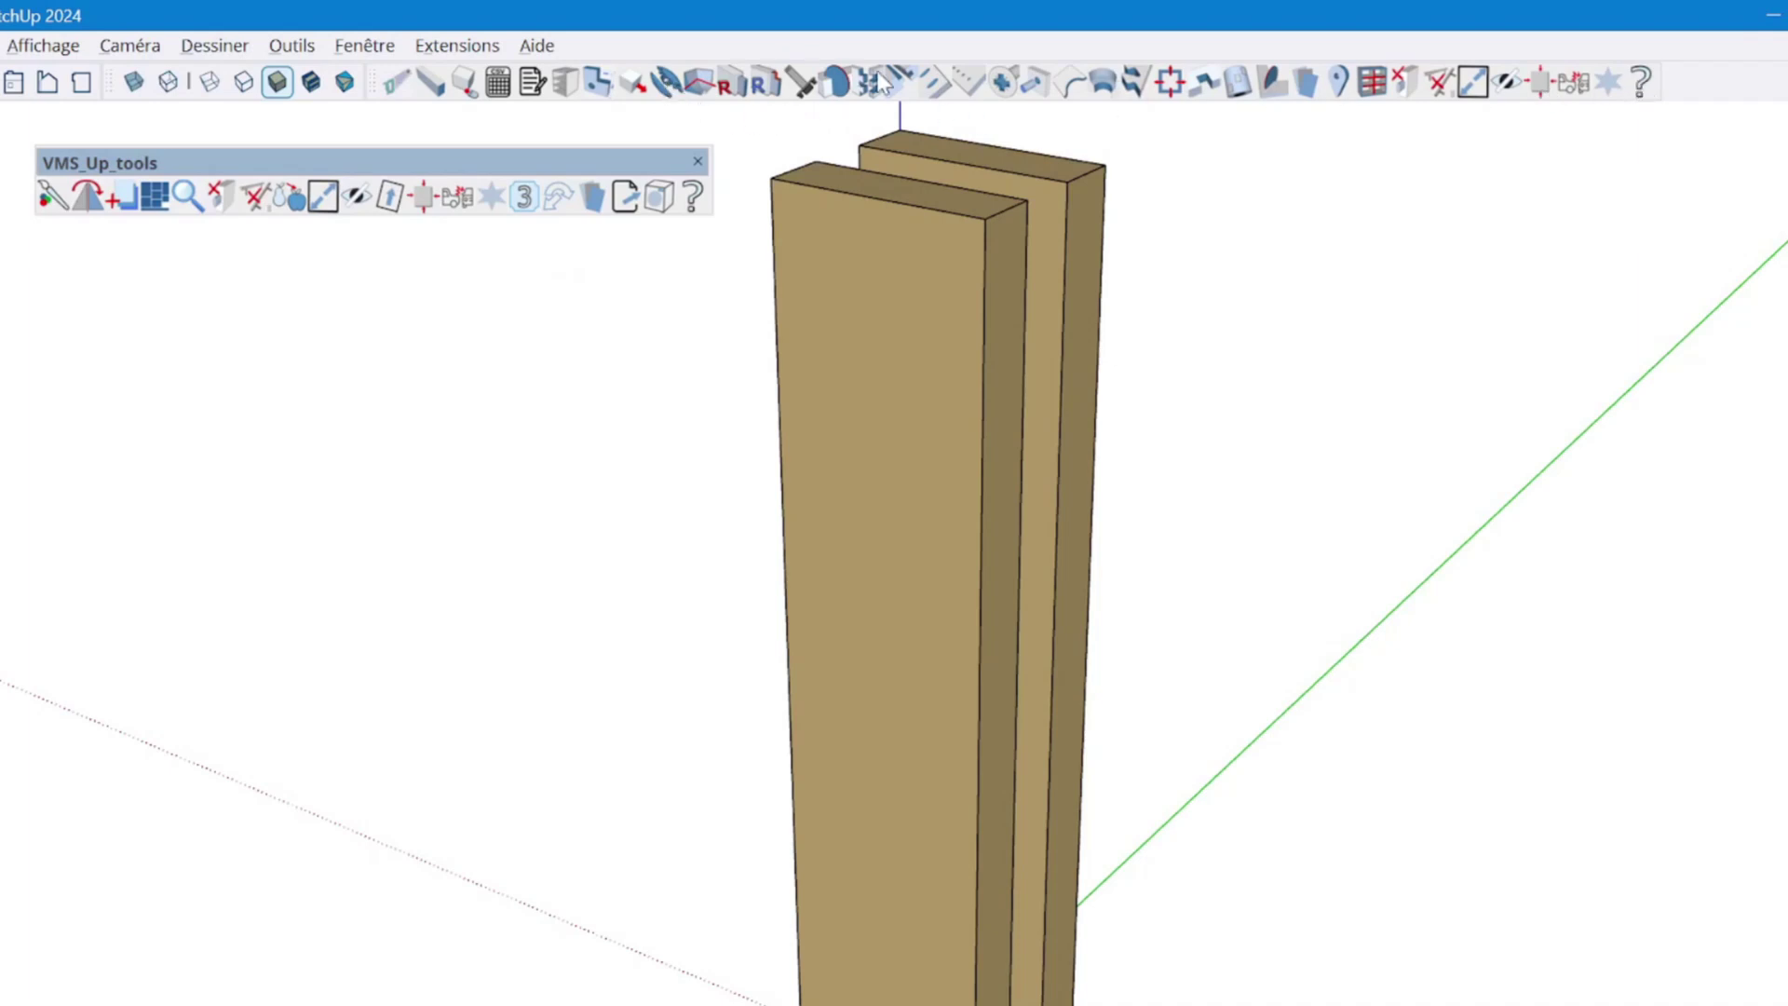
- Review the Extensions VMS_Up list, the VMS_Up_tools toolbar and the front part's contextual commands as access points to the tools
left_click(461, 46)
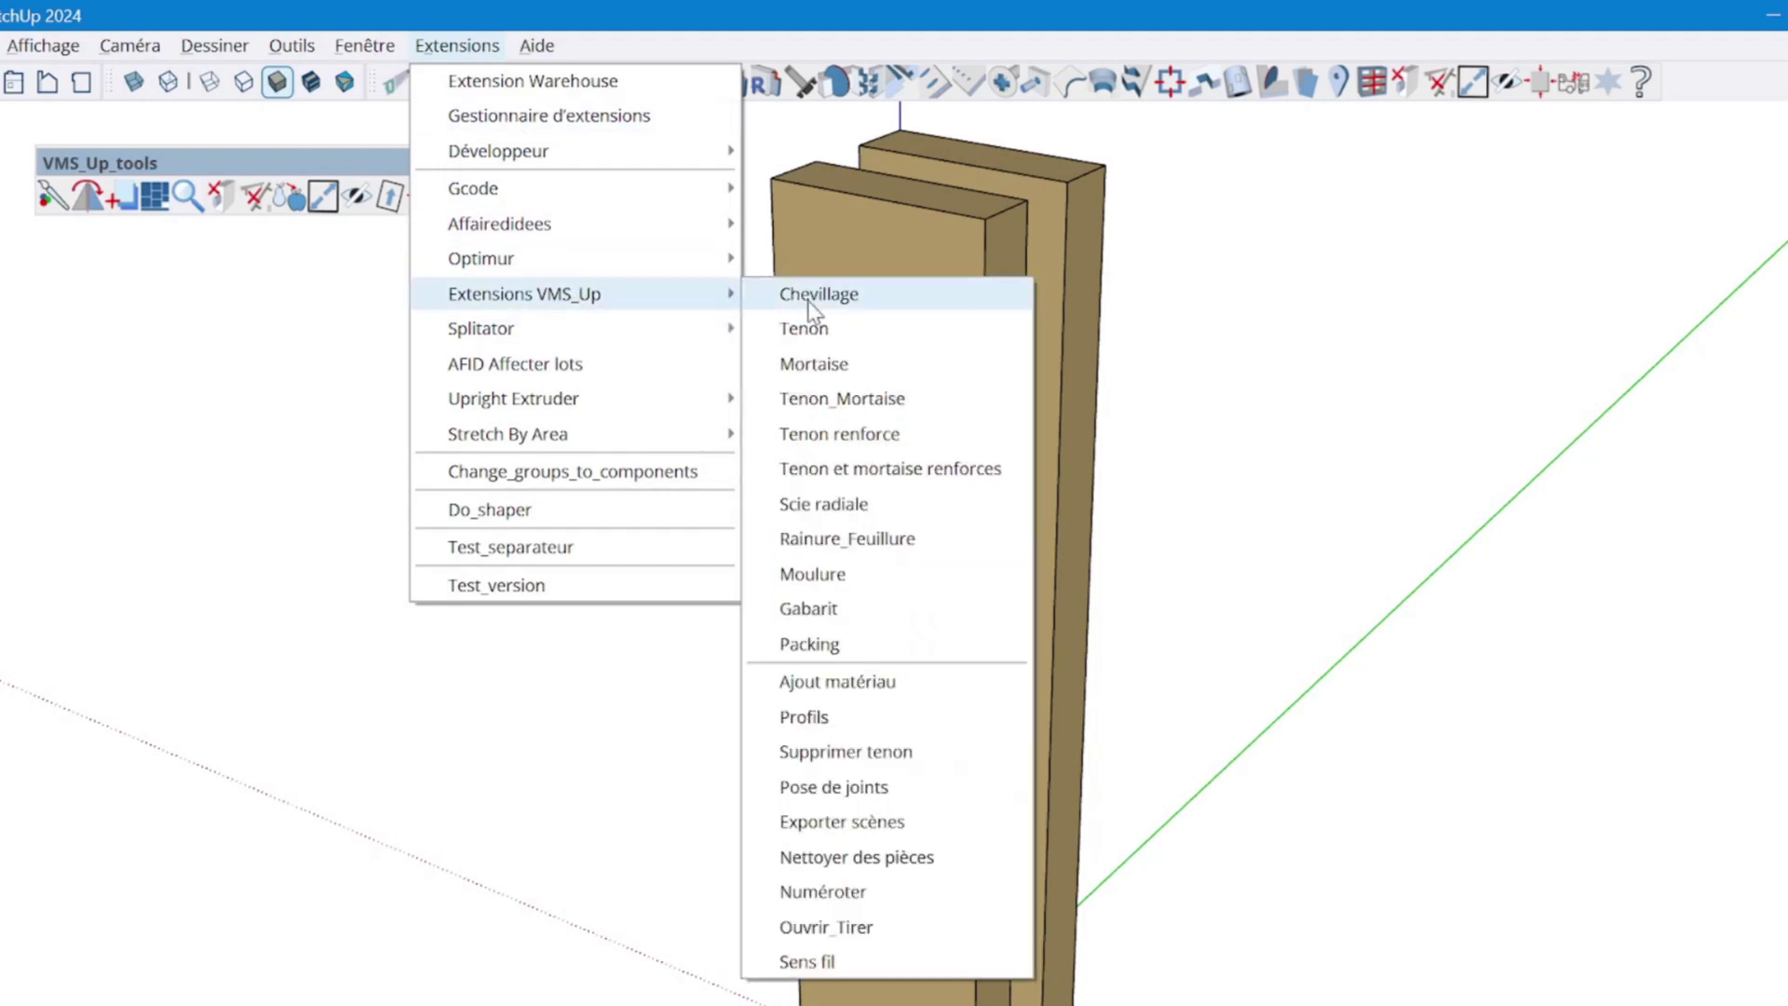
left_click(501, 969)
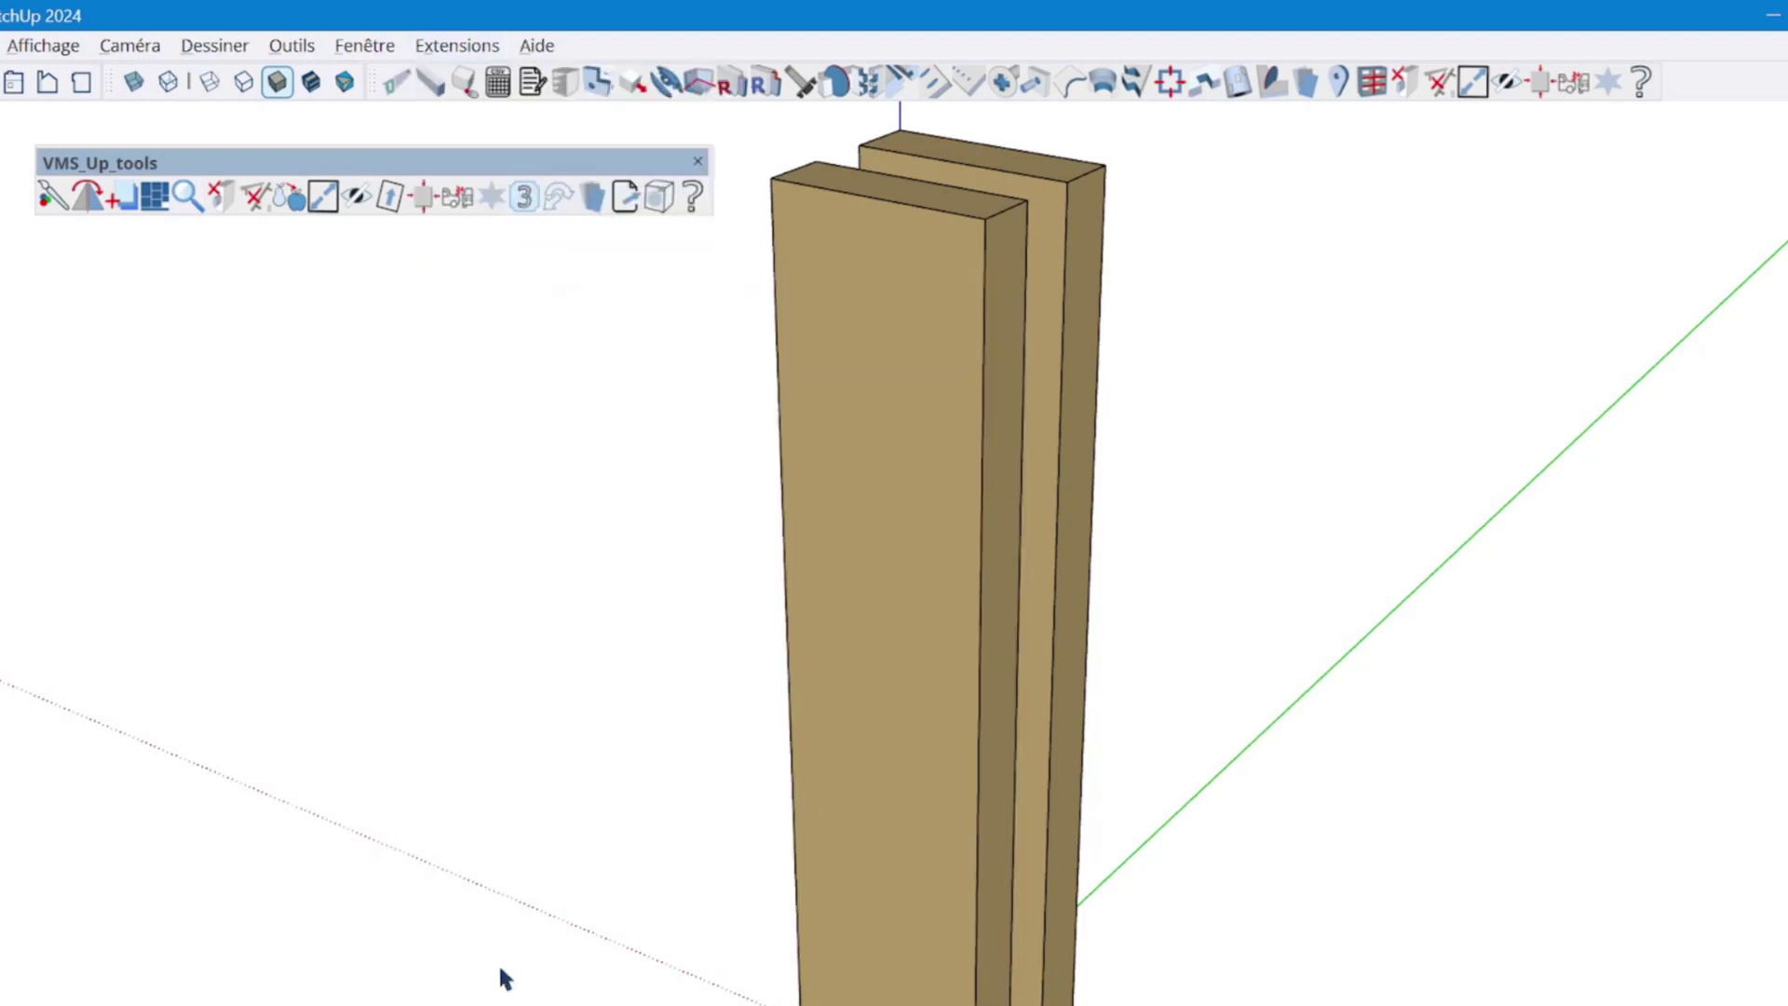
left_click_drag(281, 174, 254, 181)
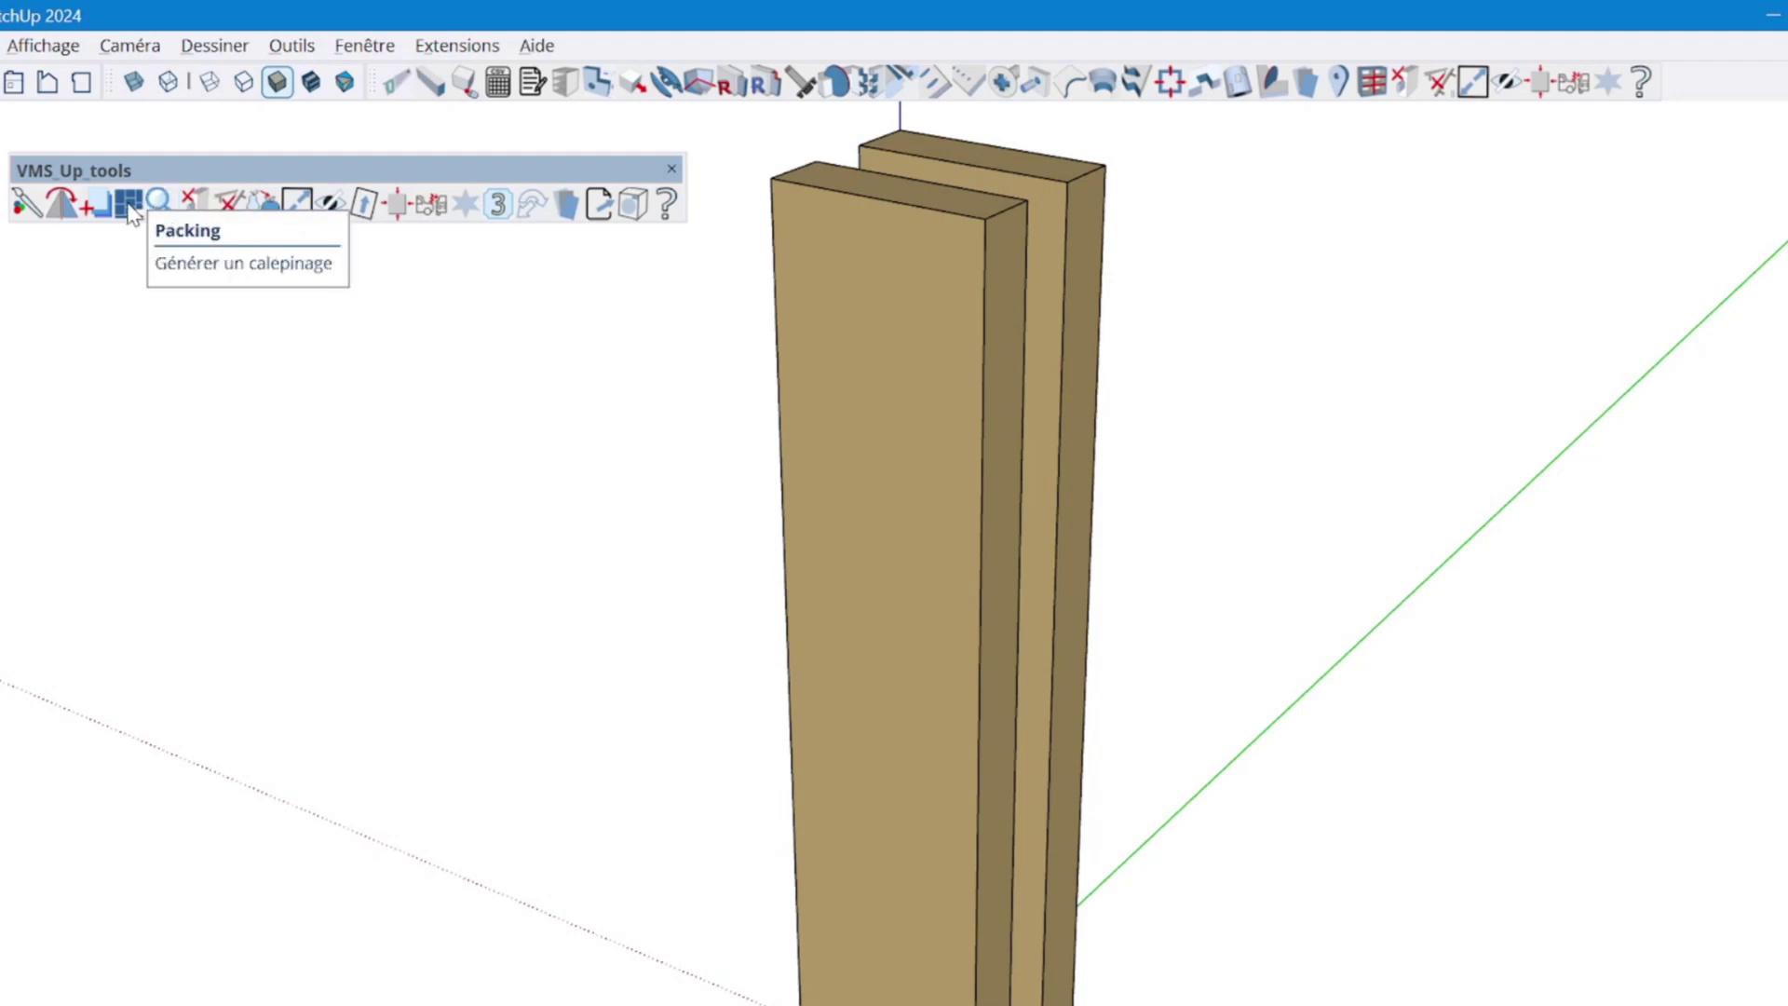
right_click(885, 705)
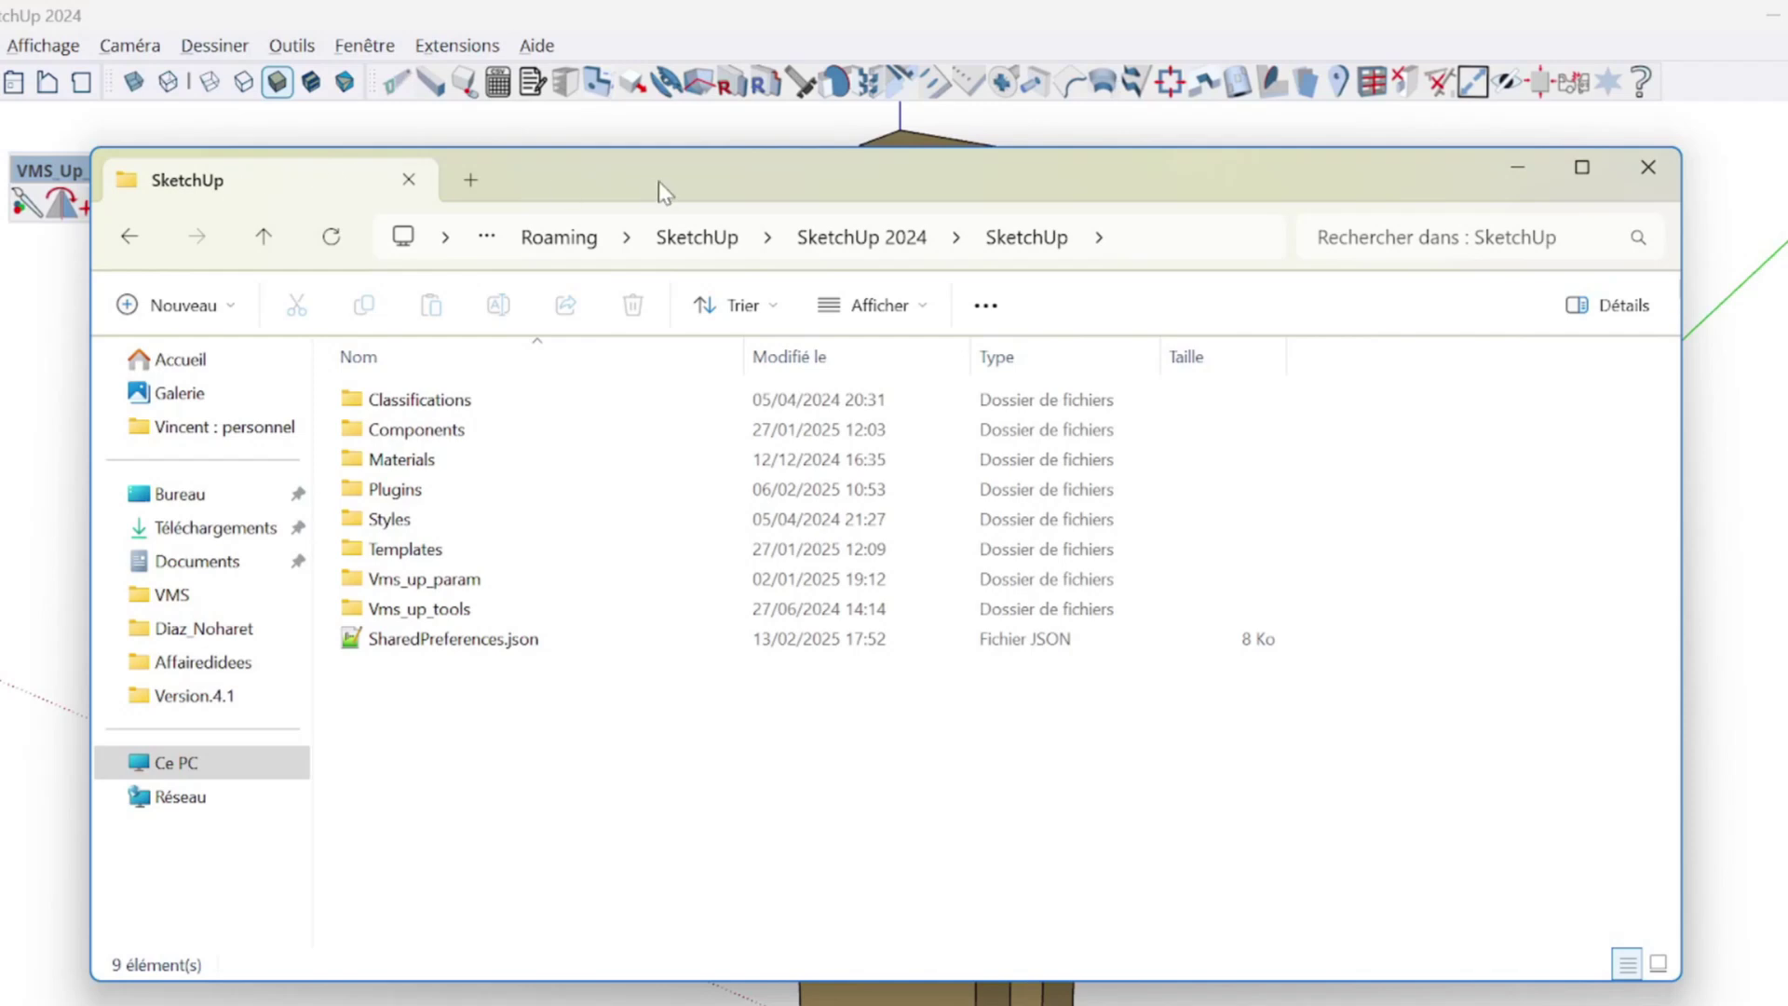
- In the file explorer, browse from the SketchUp folder to Plugins > VMS_Up_extensions > doc and open Menus.pdf
left_click_drag(655, 185, 634, 291)
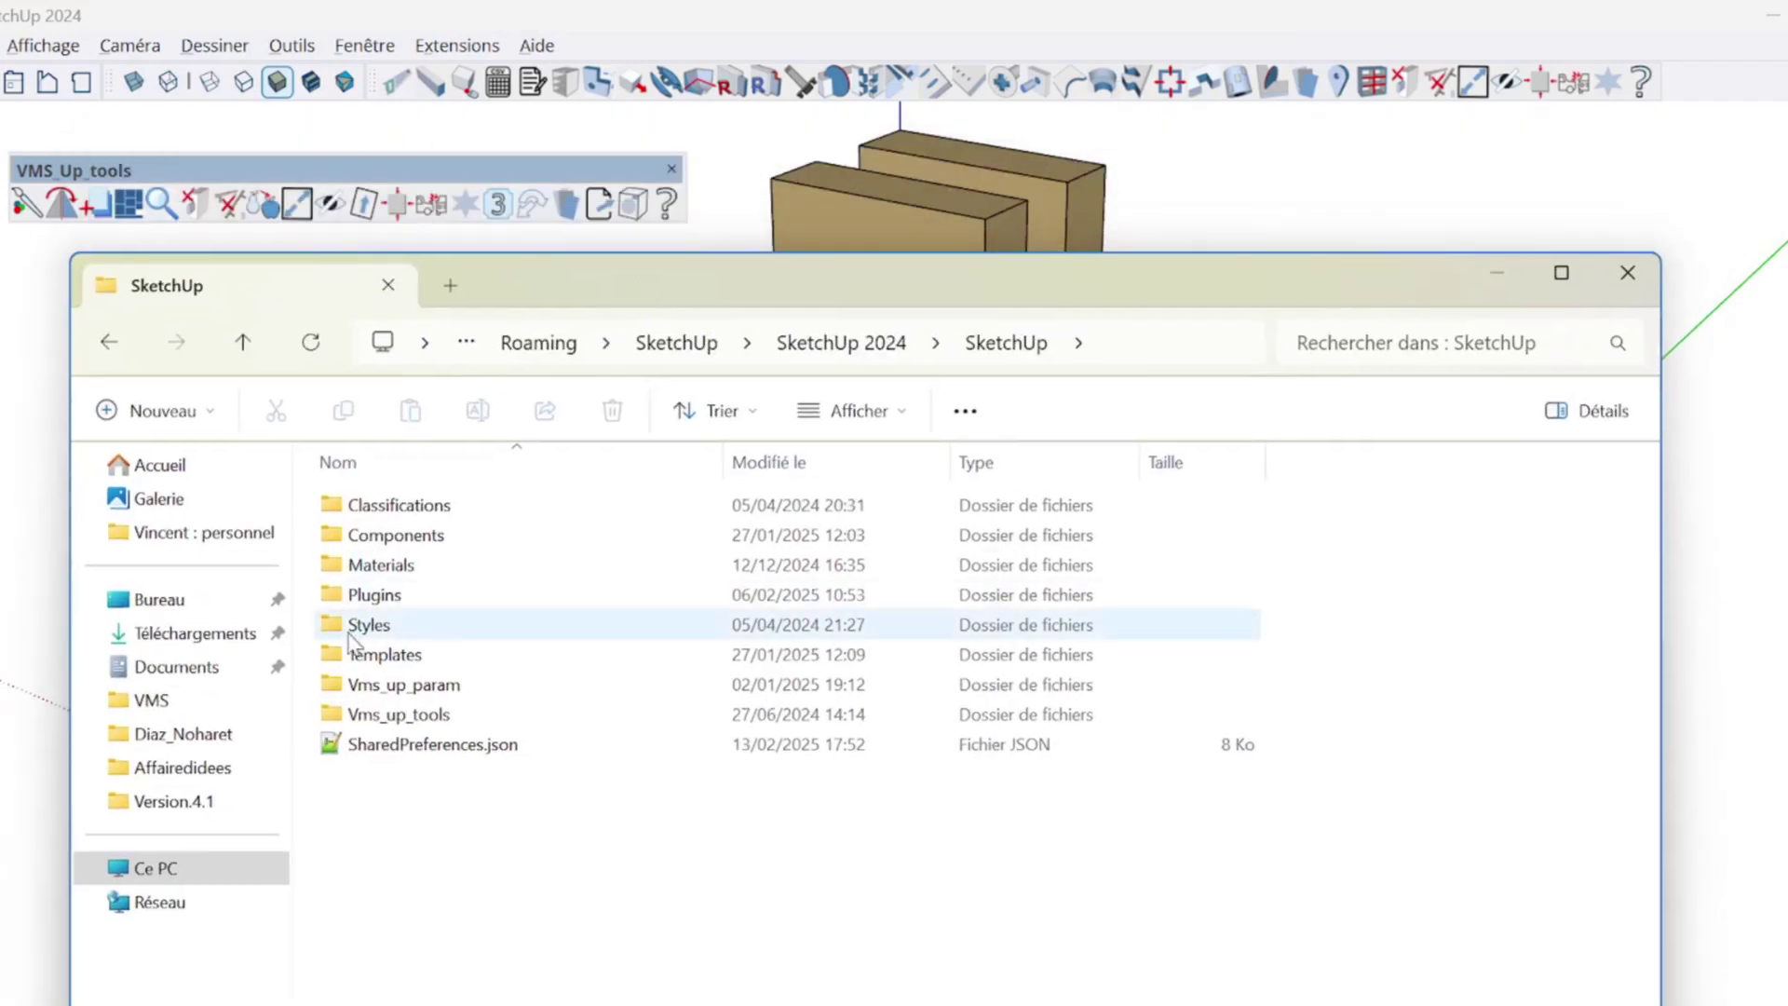
double_click(375, 595)
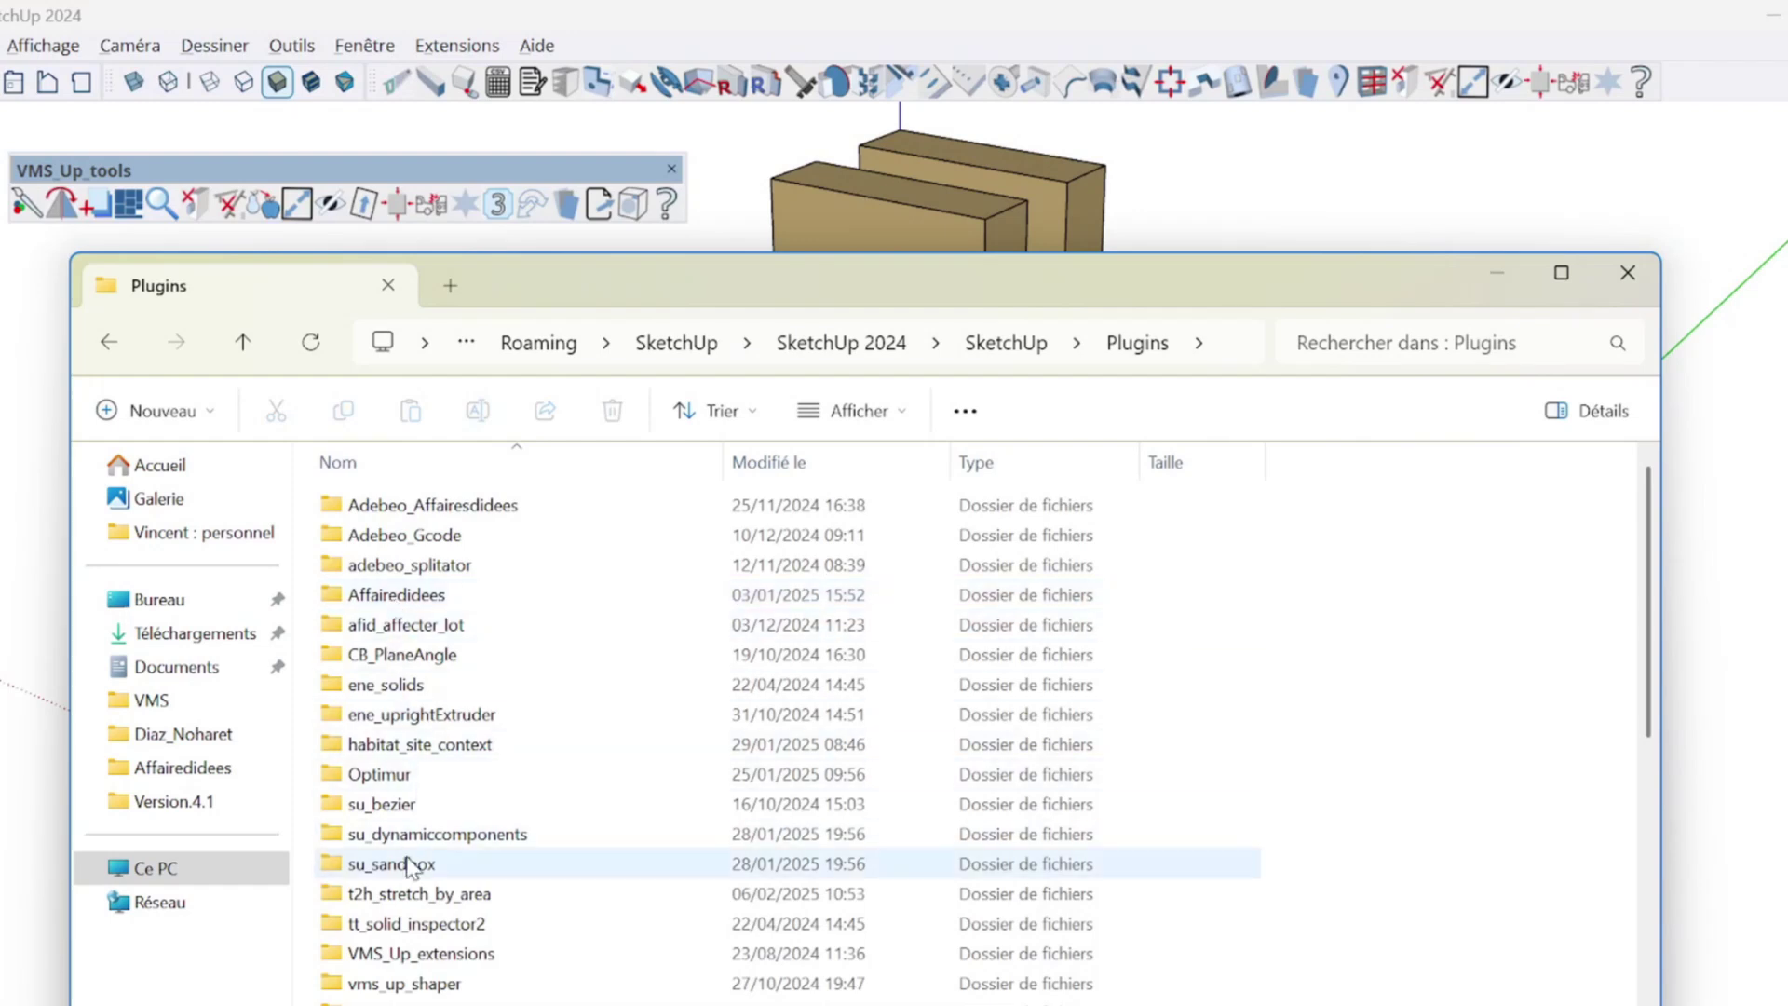
scroll(401, 860, "down", 2)
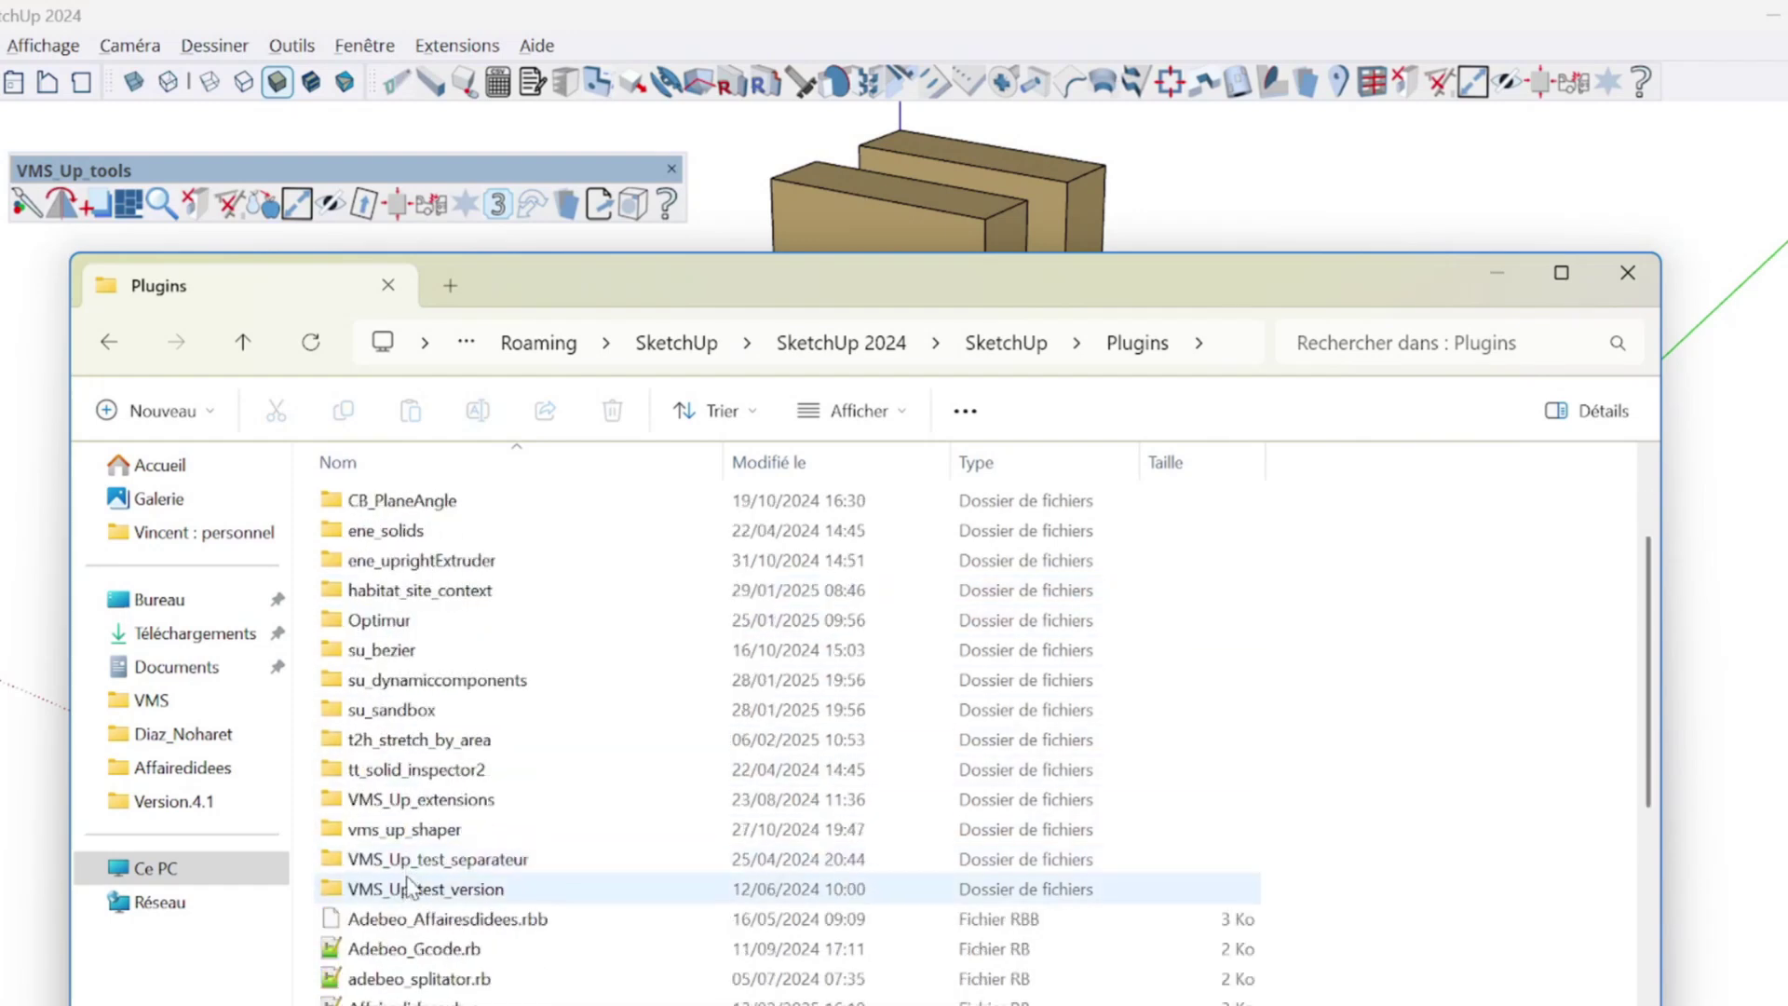
double_click(396, 801)
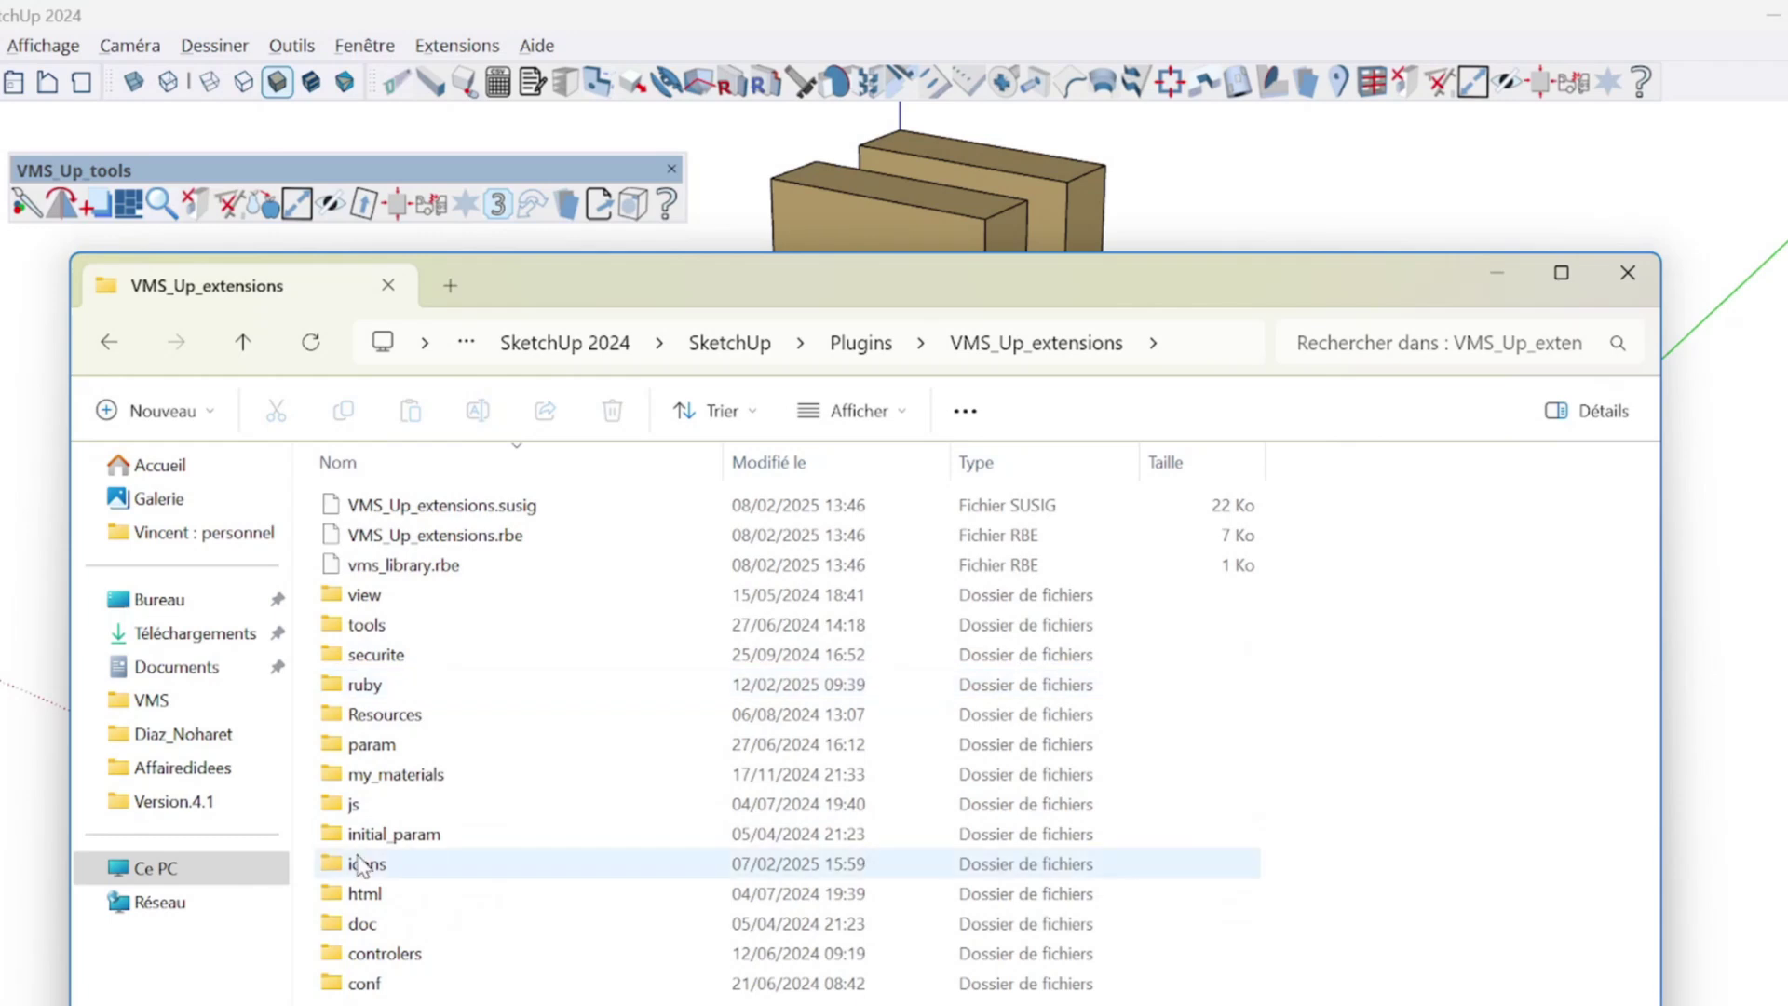
double_click(383, 928)
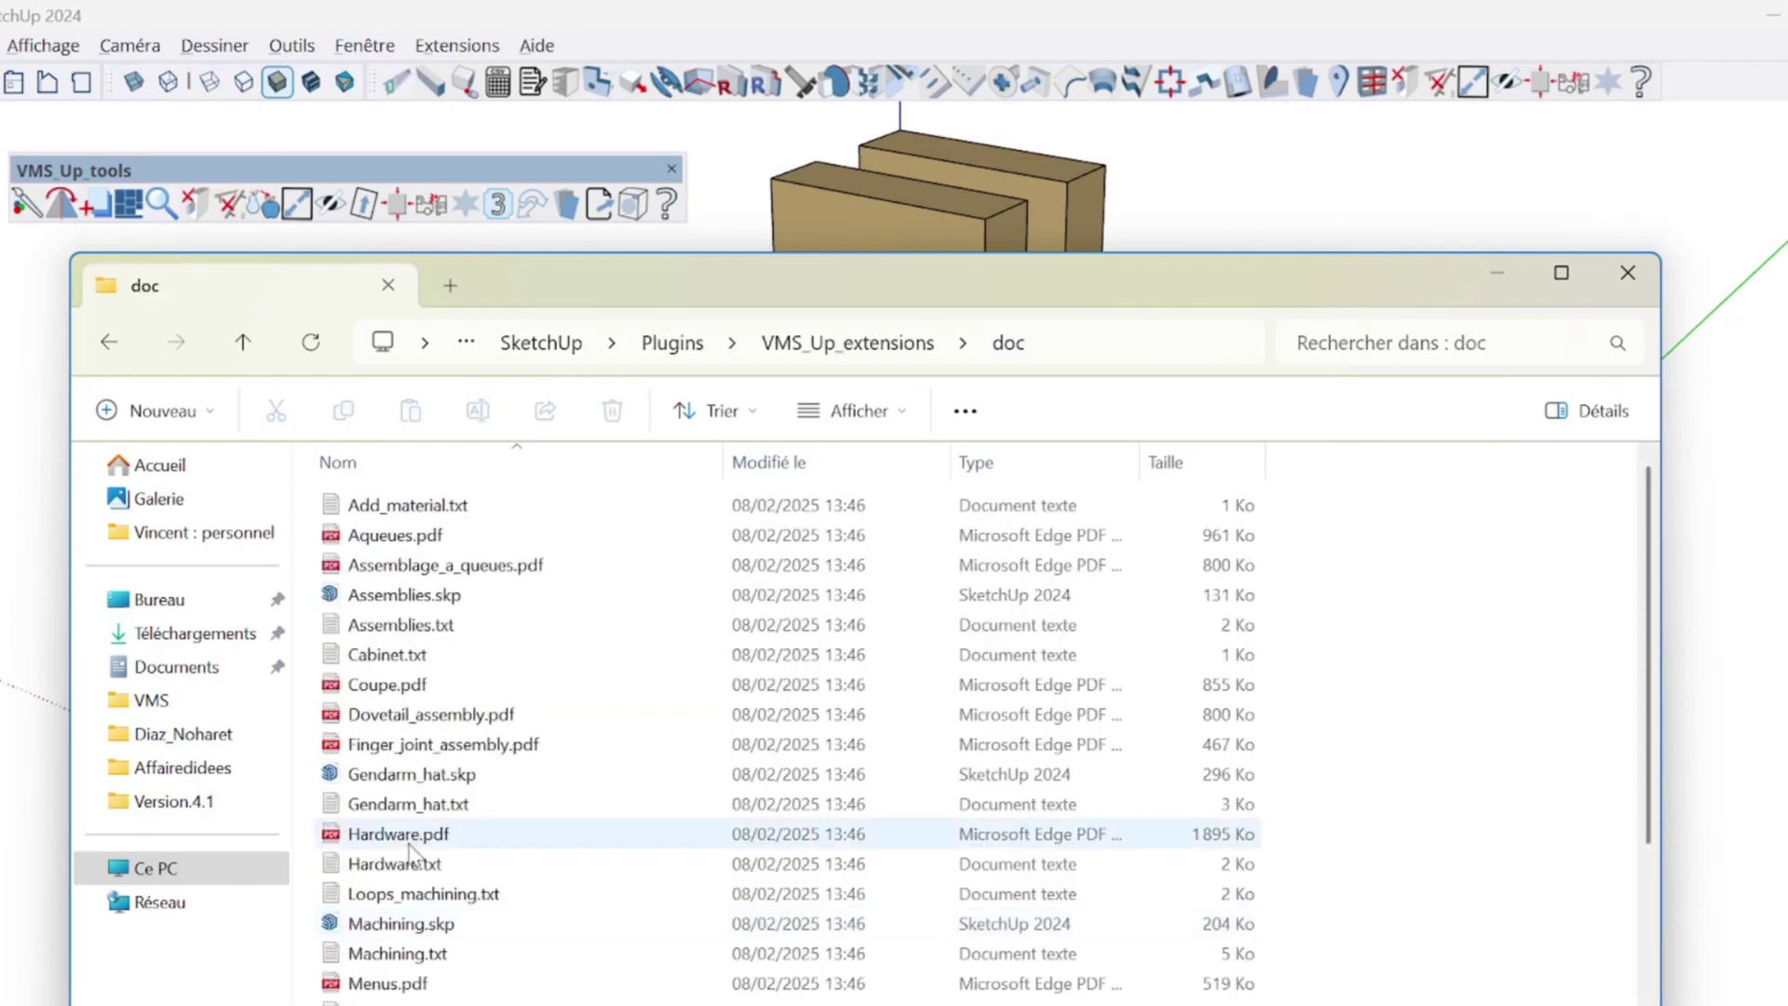
scroll(410, 811, "down", 1)
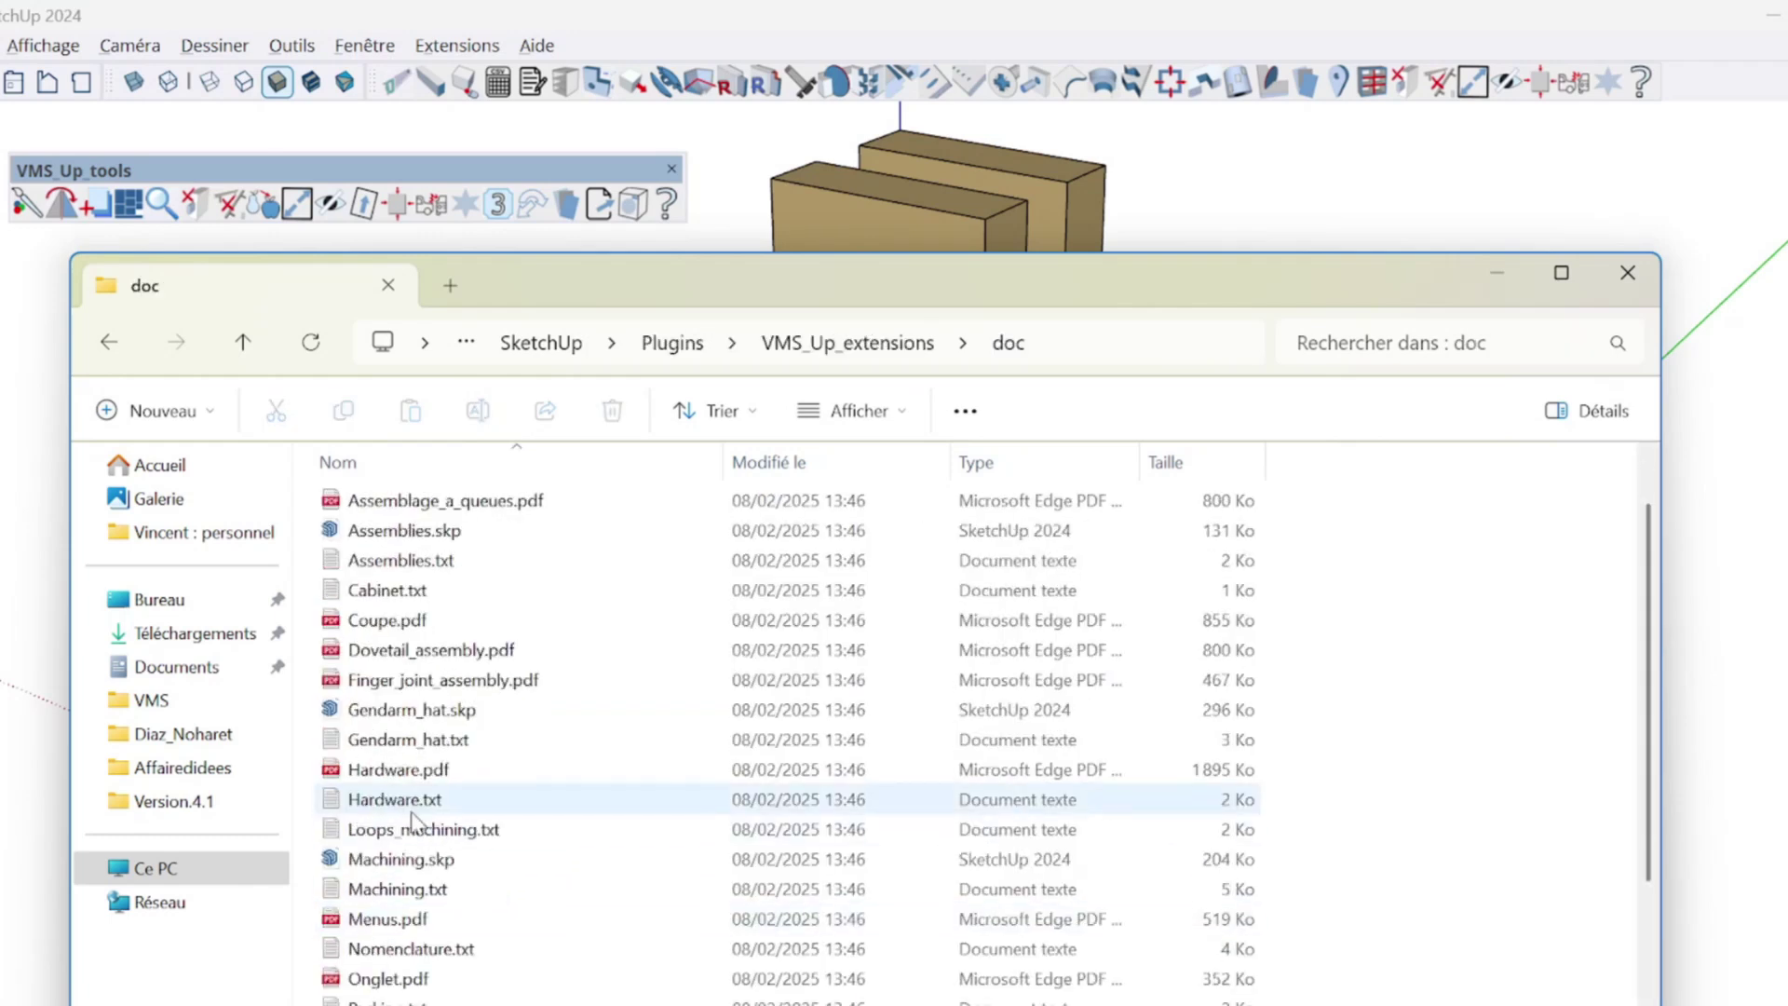
double_click(416, 922)
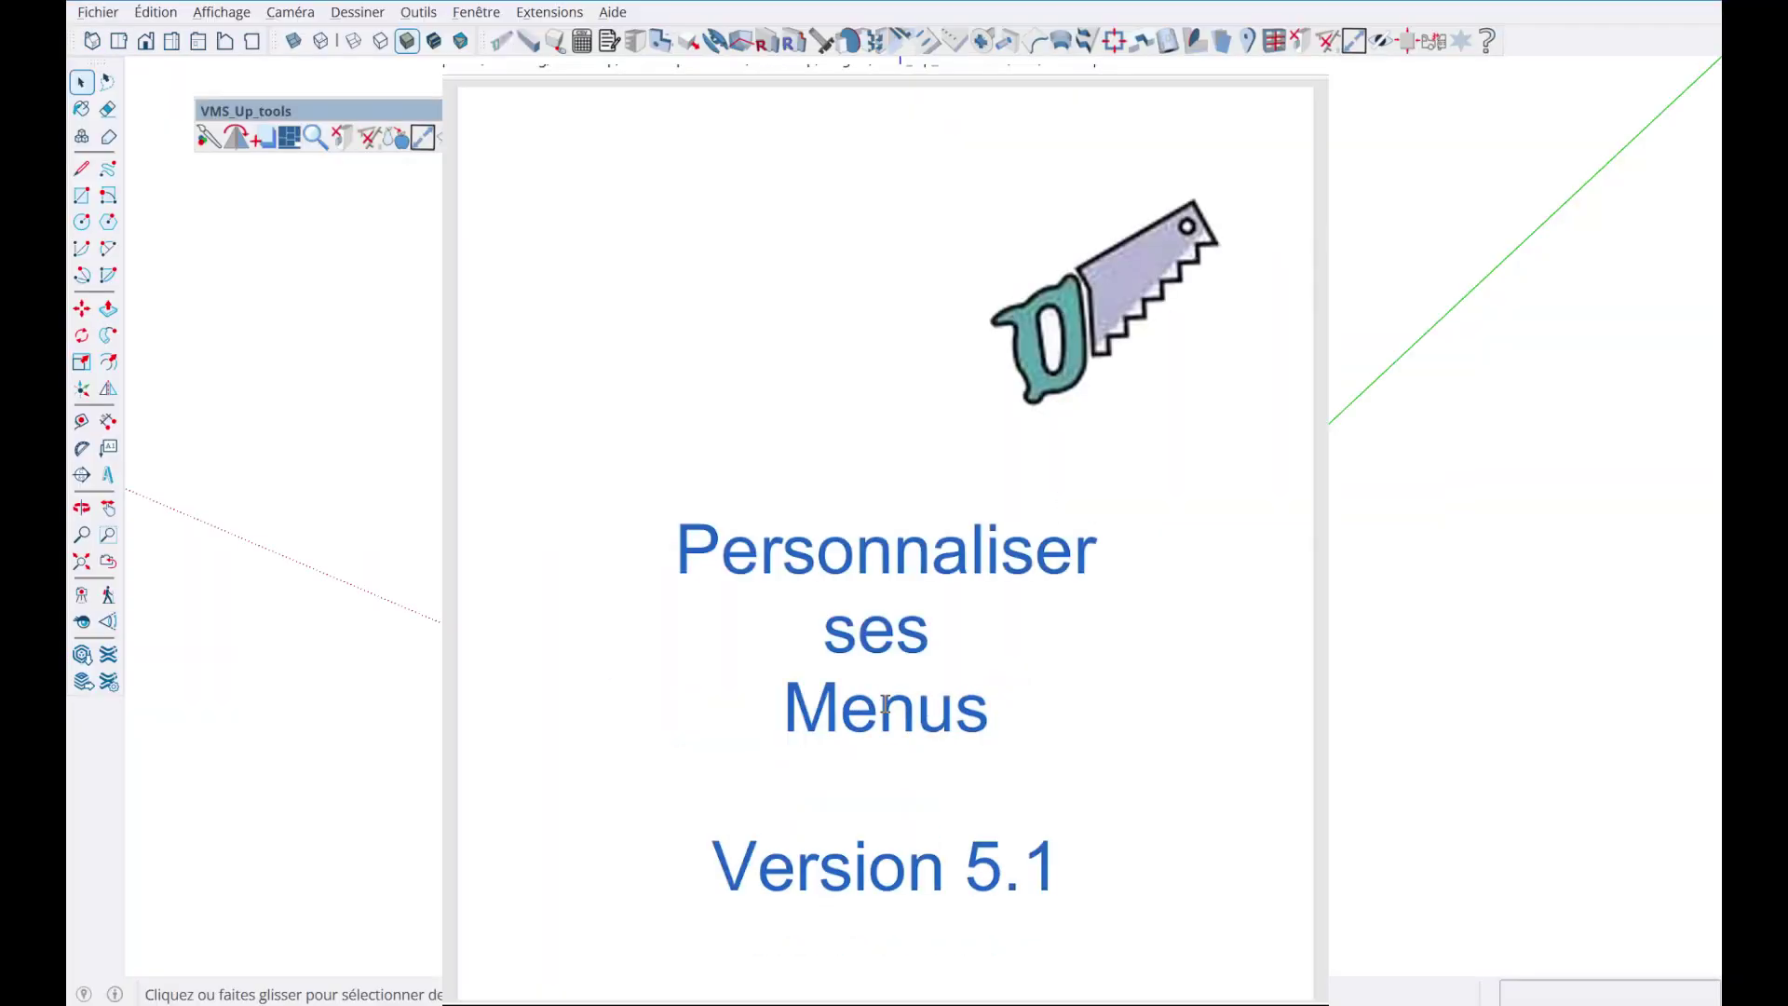
- Read through the Personnaliser ses Menus guide, examining the parameter file locations and the plugins allowed in each menu
scroll(917, 679, "down", 10)
scroll(928, 677, "down", 6)
scroll(928, 677, "down", 7)
scroll(929, 677, "down", 11)
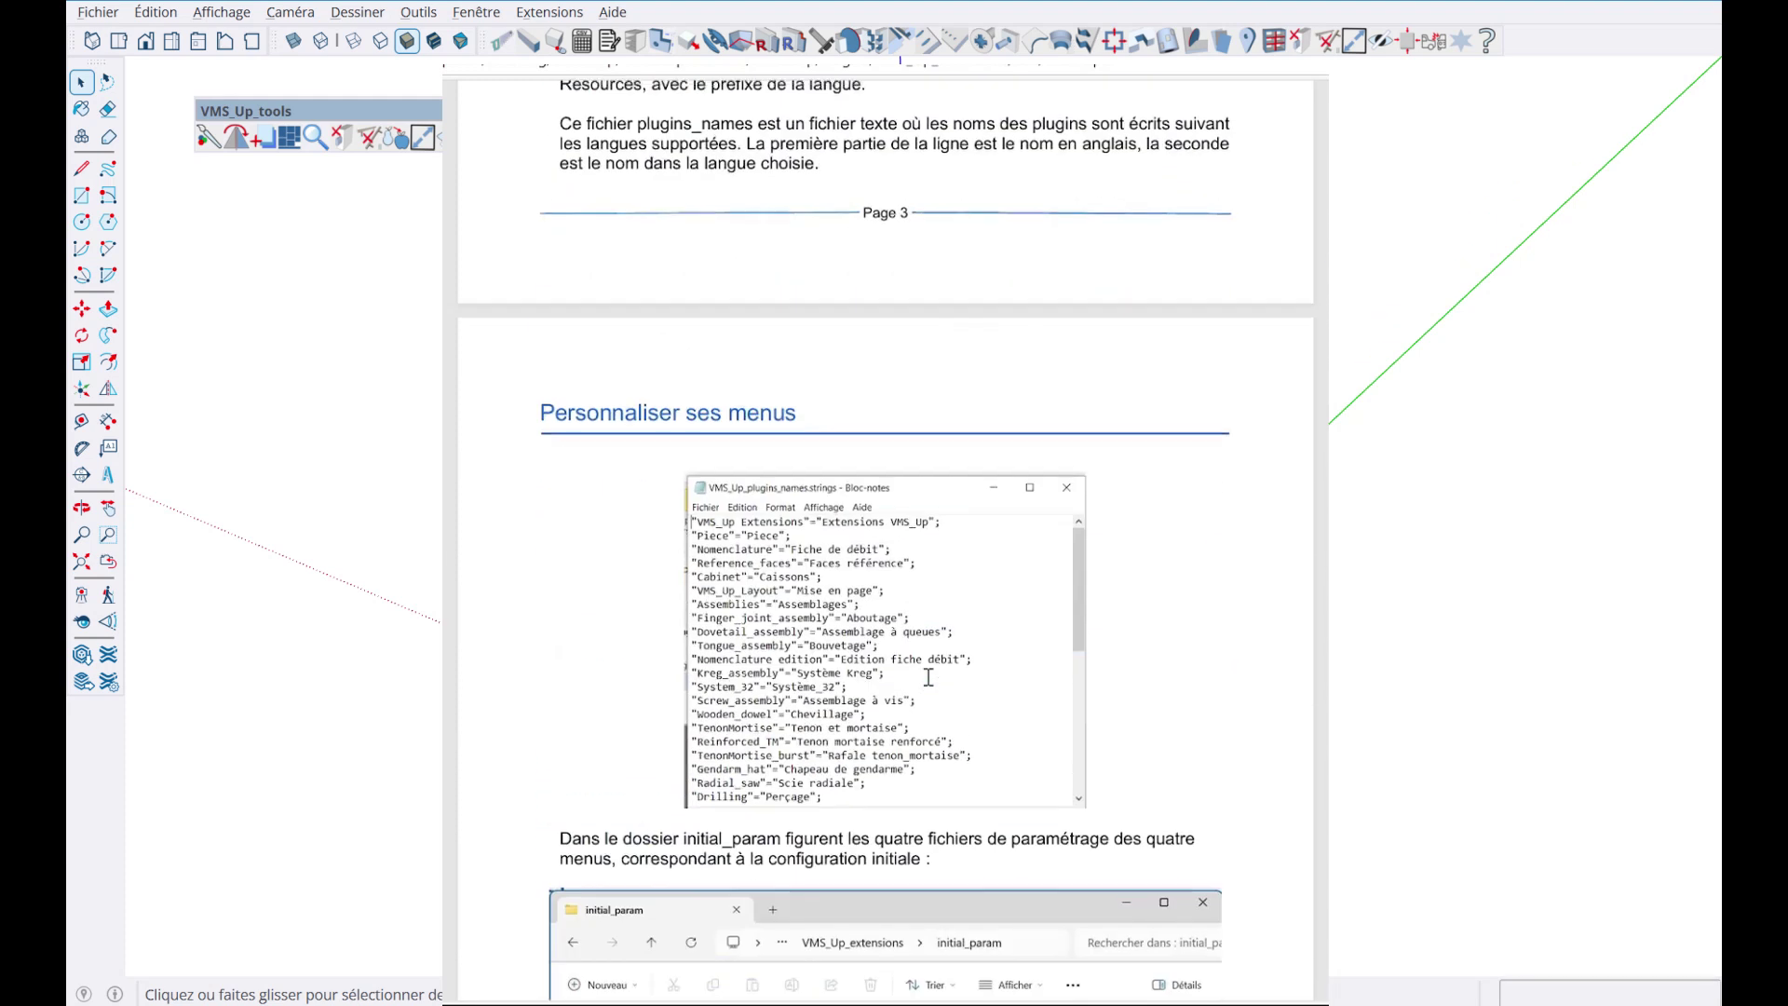
scroll(929, 677, "down", 6)
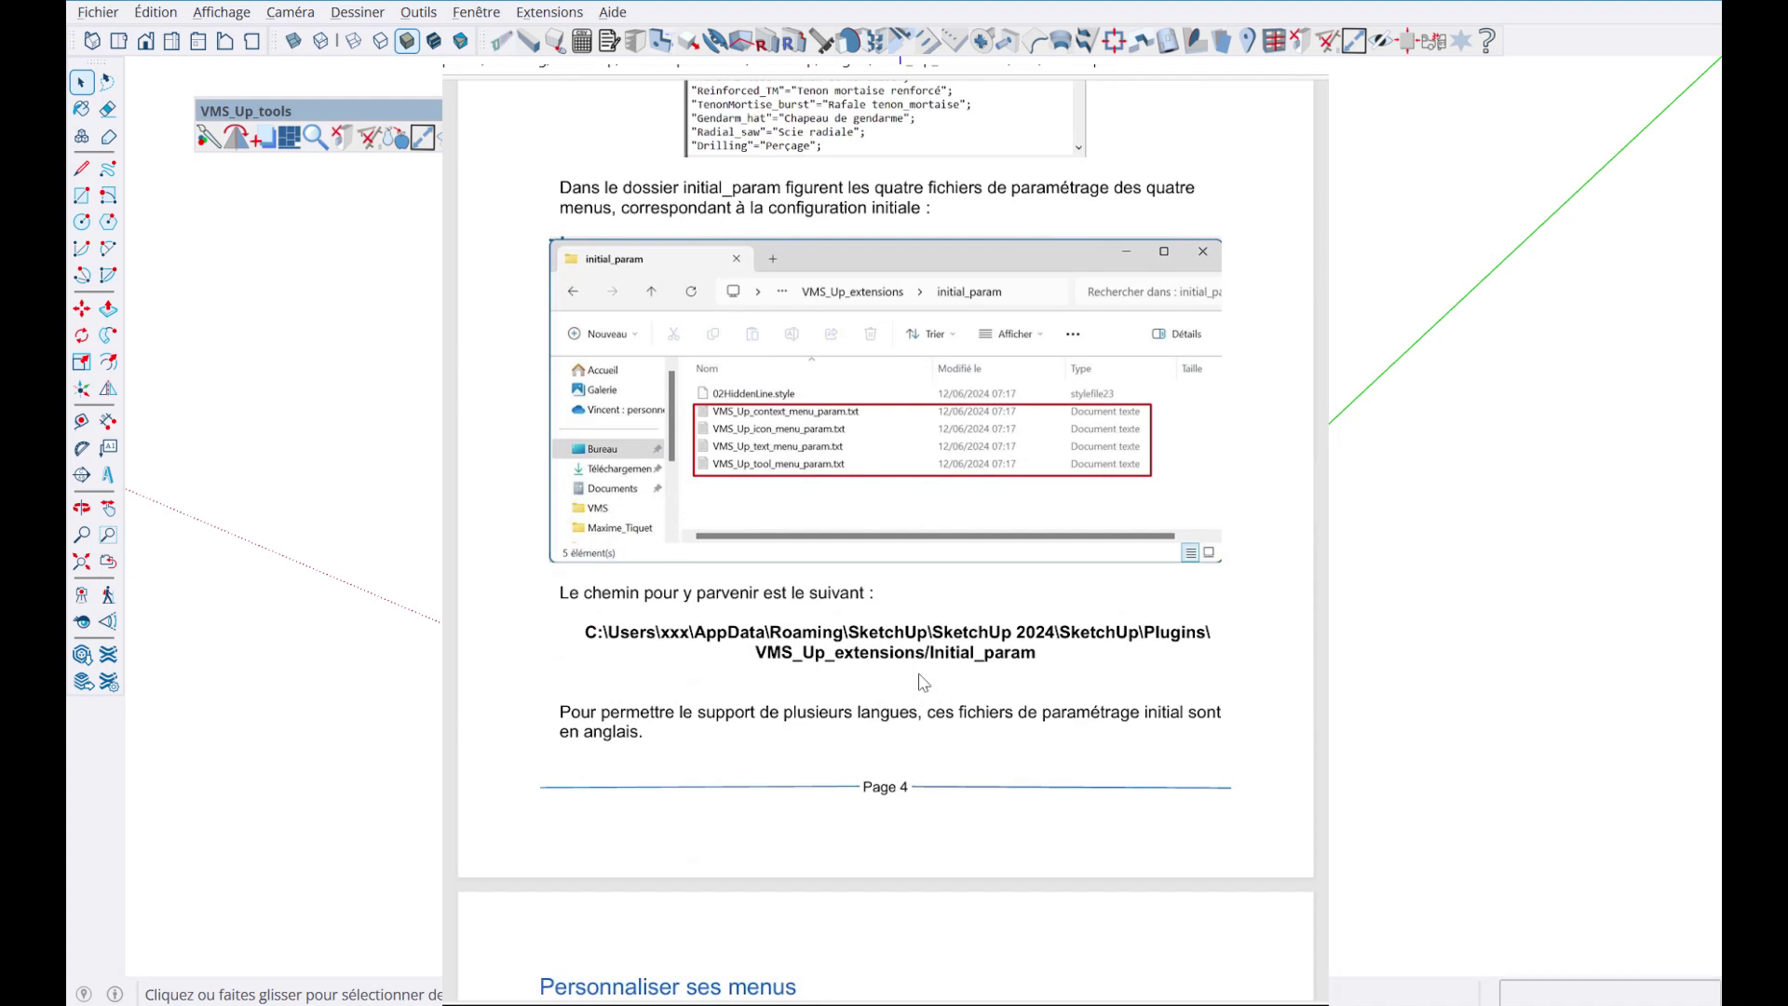
scroll(922, 683, "down", 4)
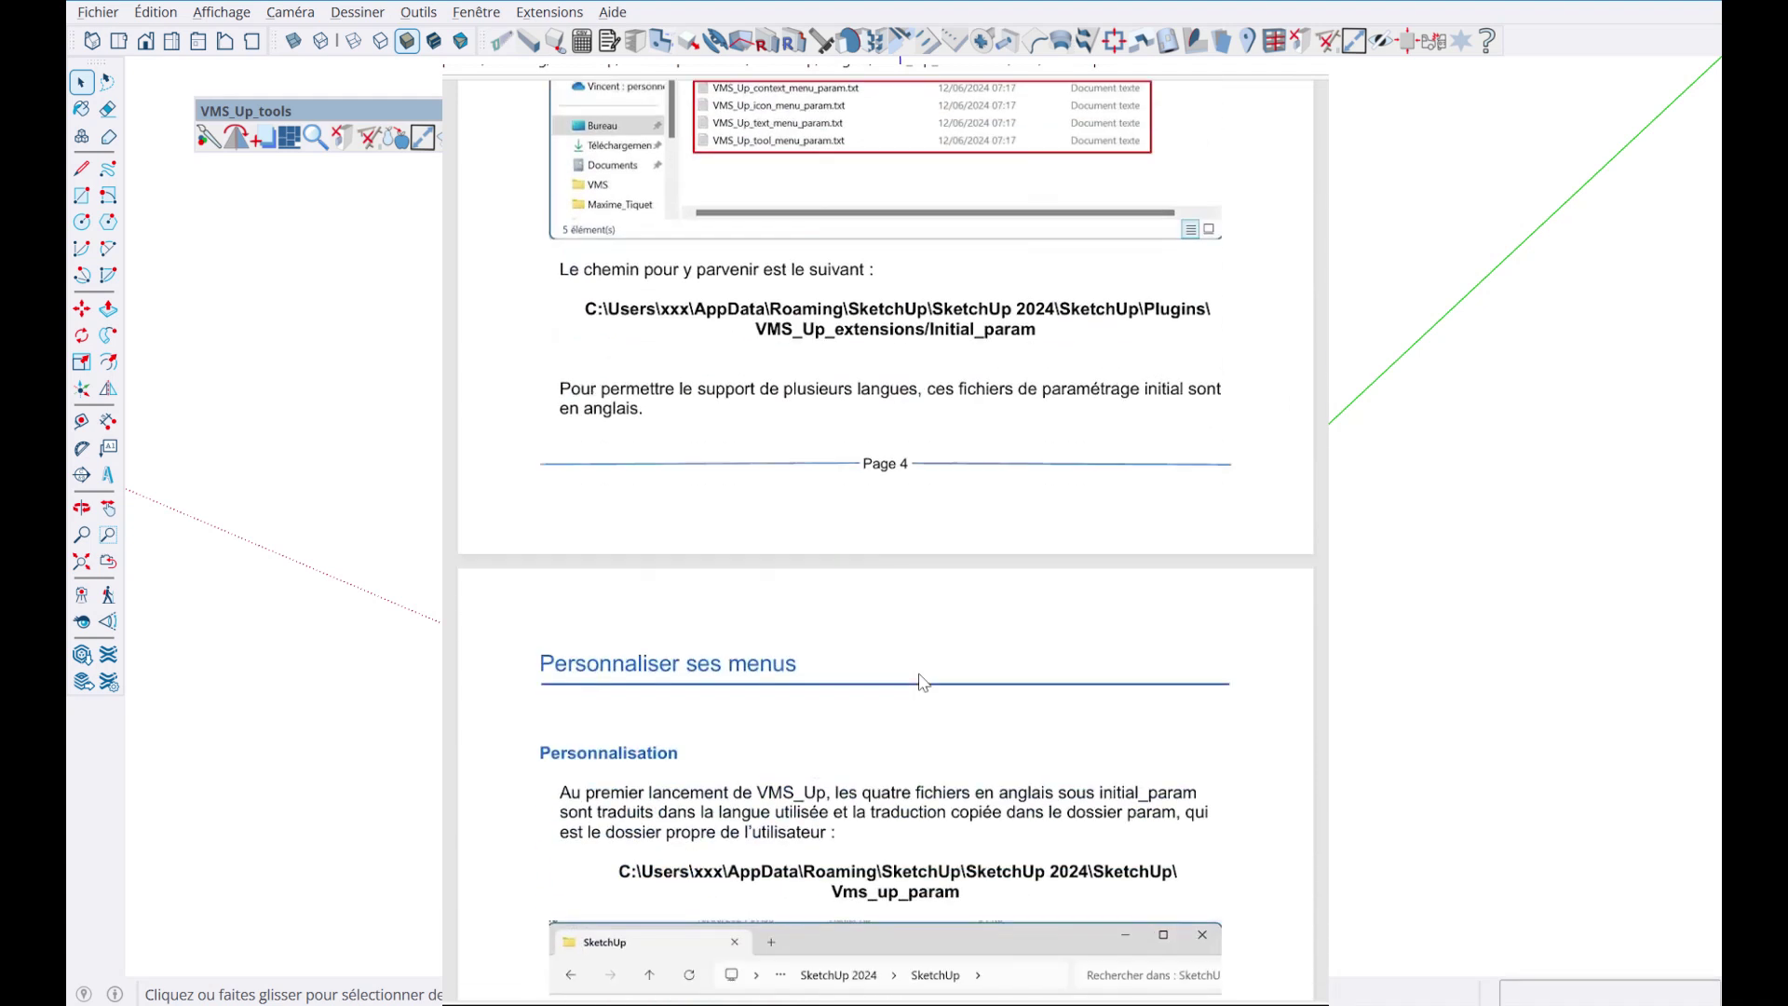
scroll(920, 681, "down", 3)
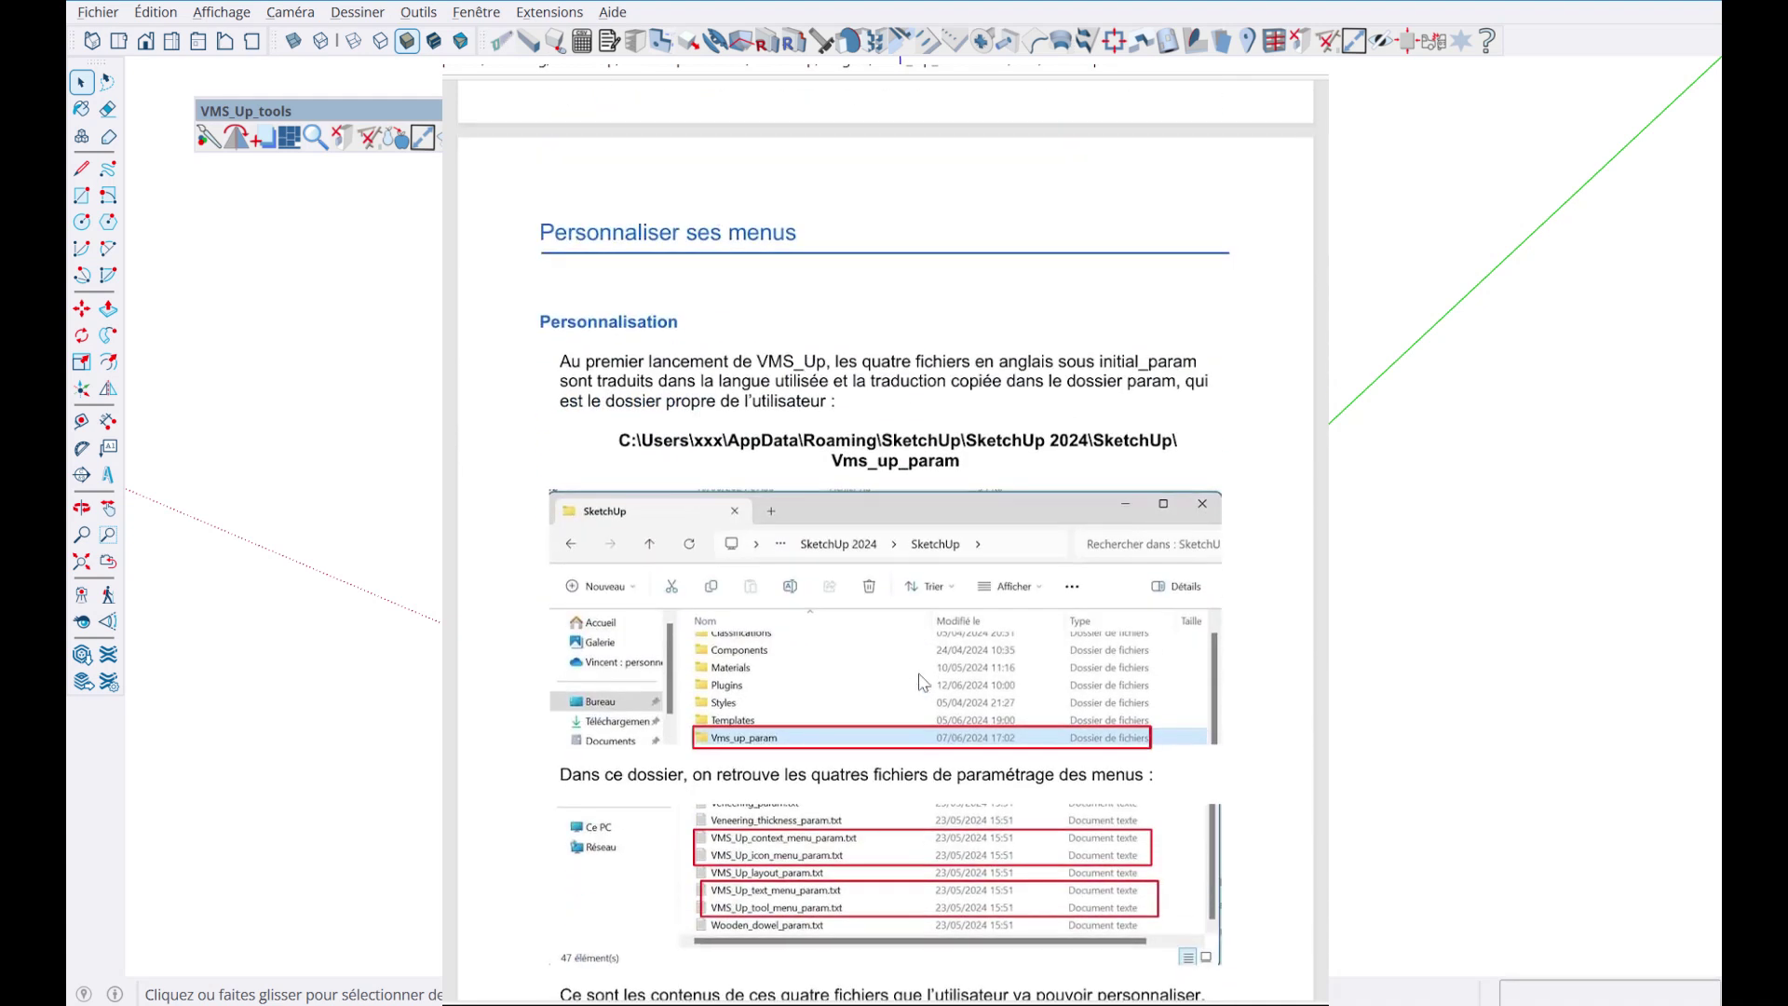
scroll(922, 683, "down", 10)
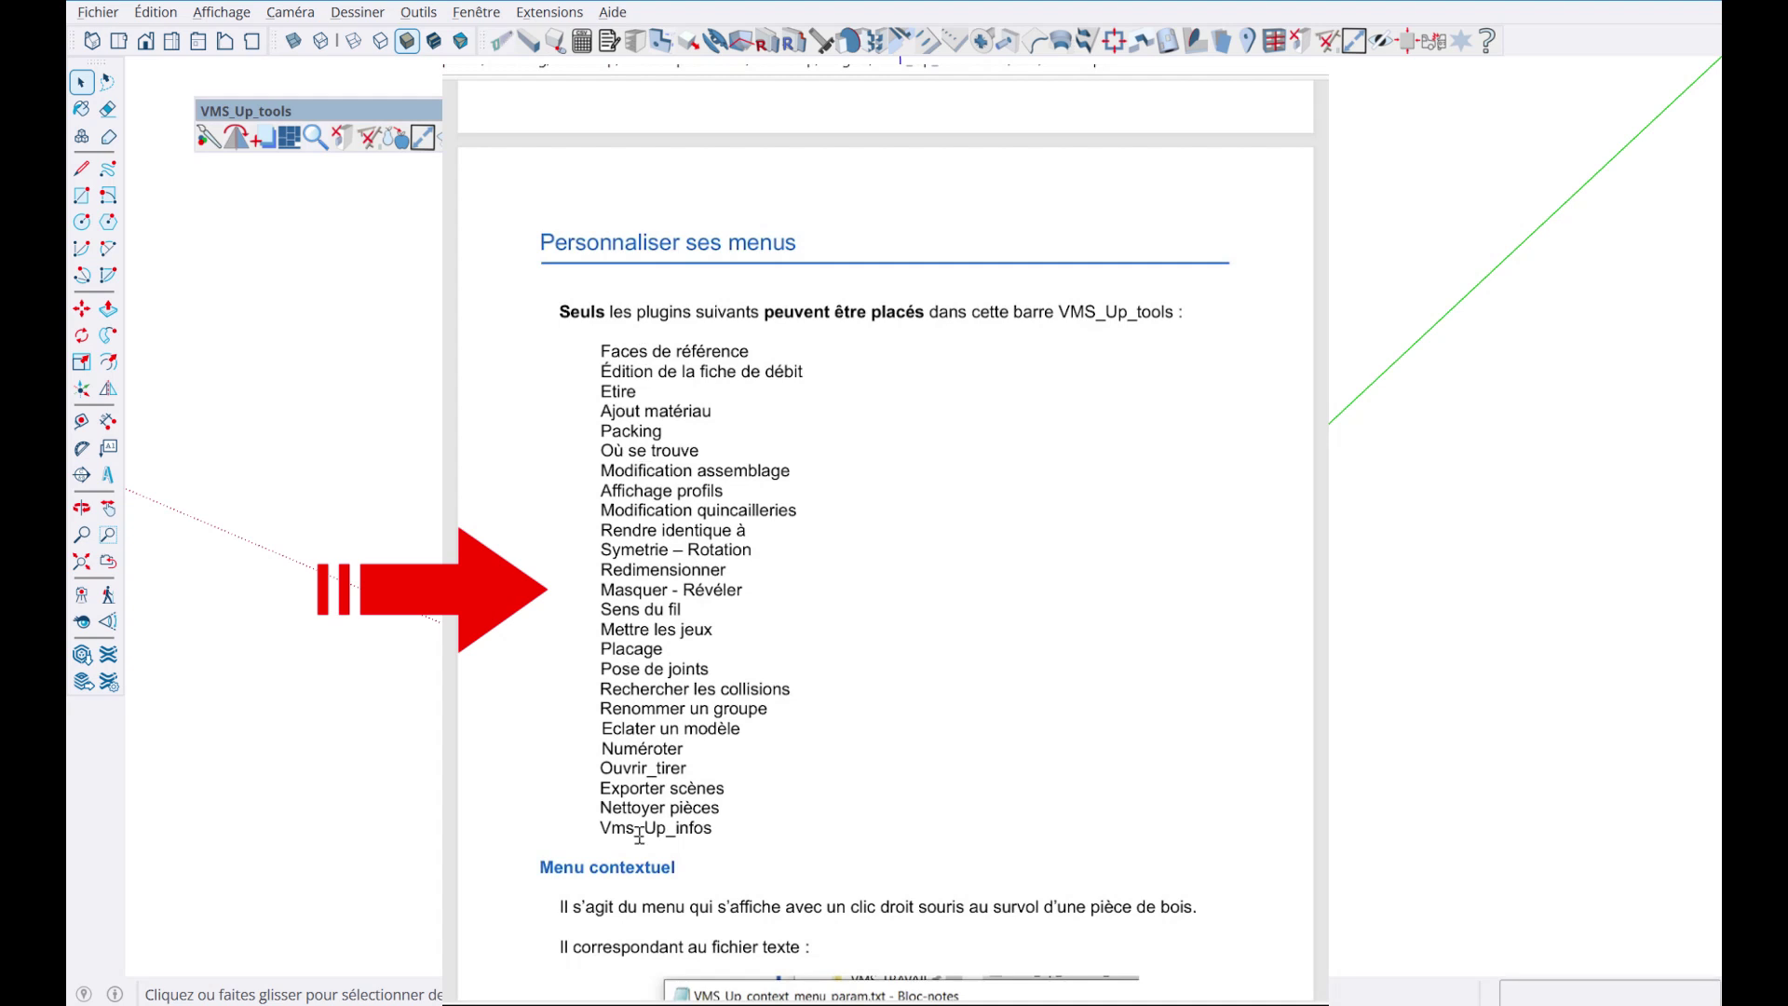
scroll(639, 834, "down", 7)
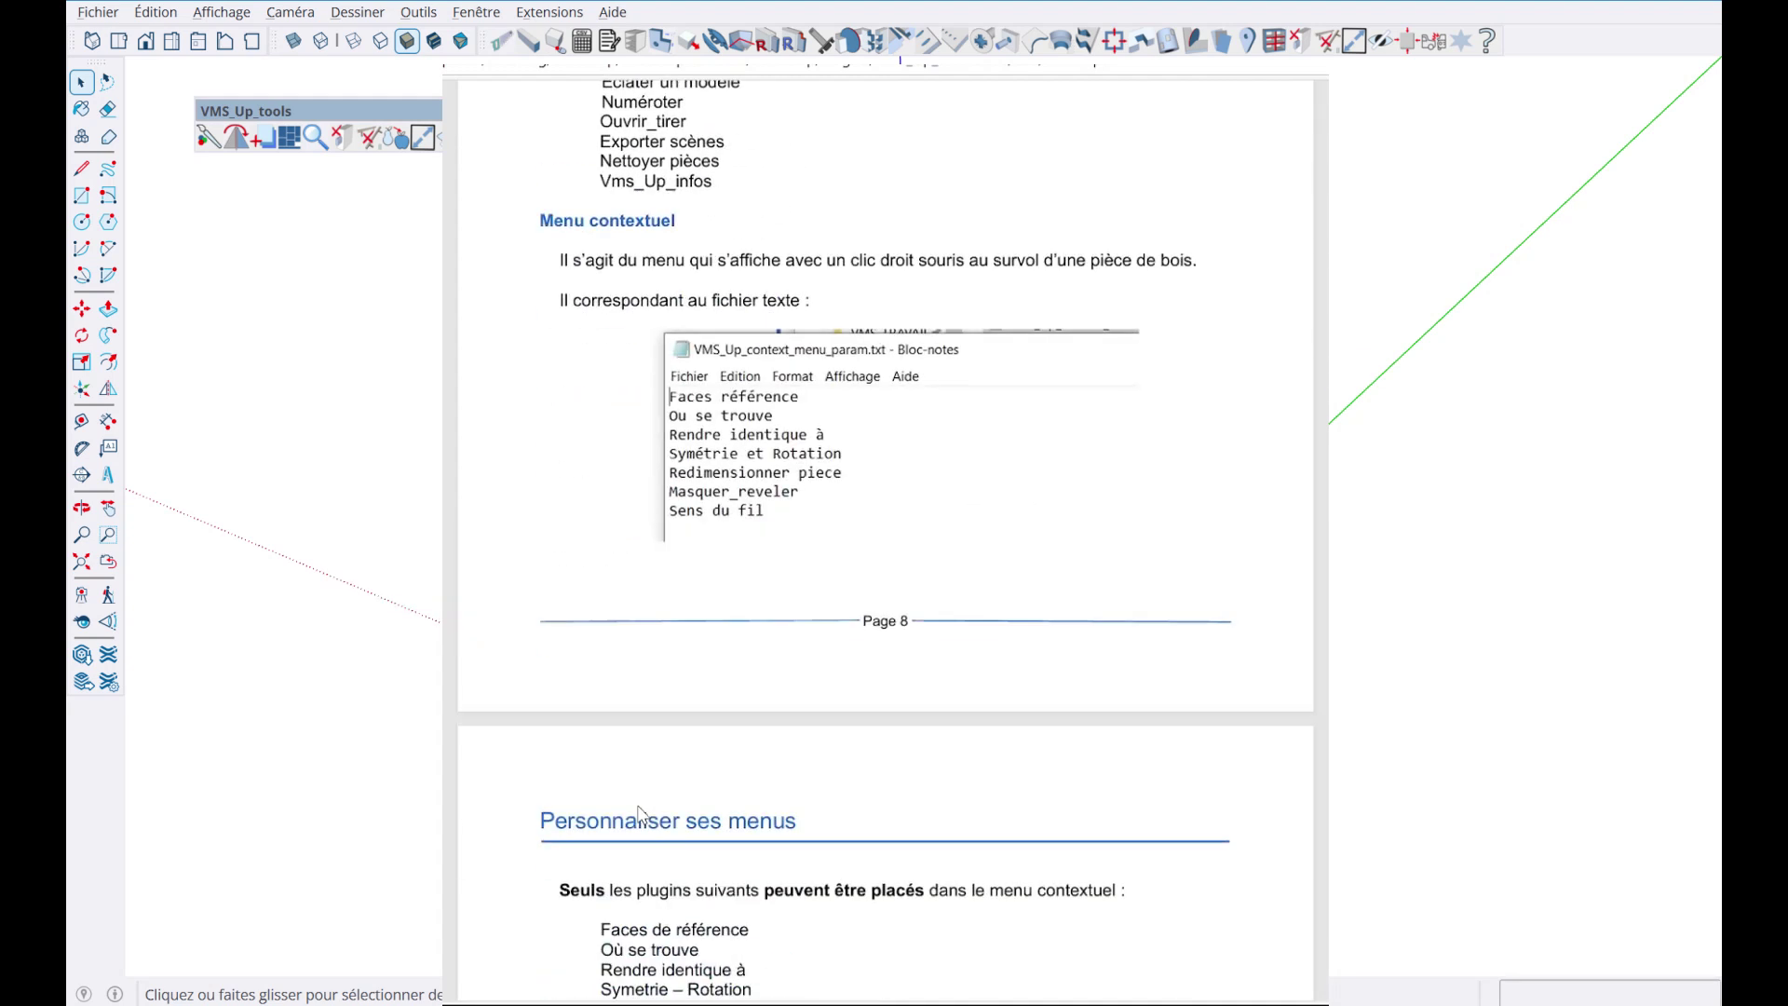
scroll(639, 812, "down", 5)
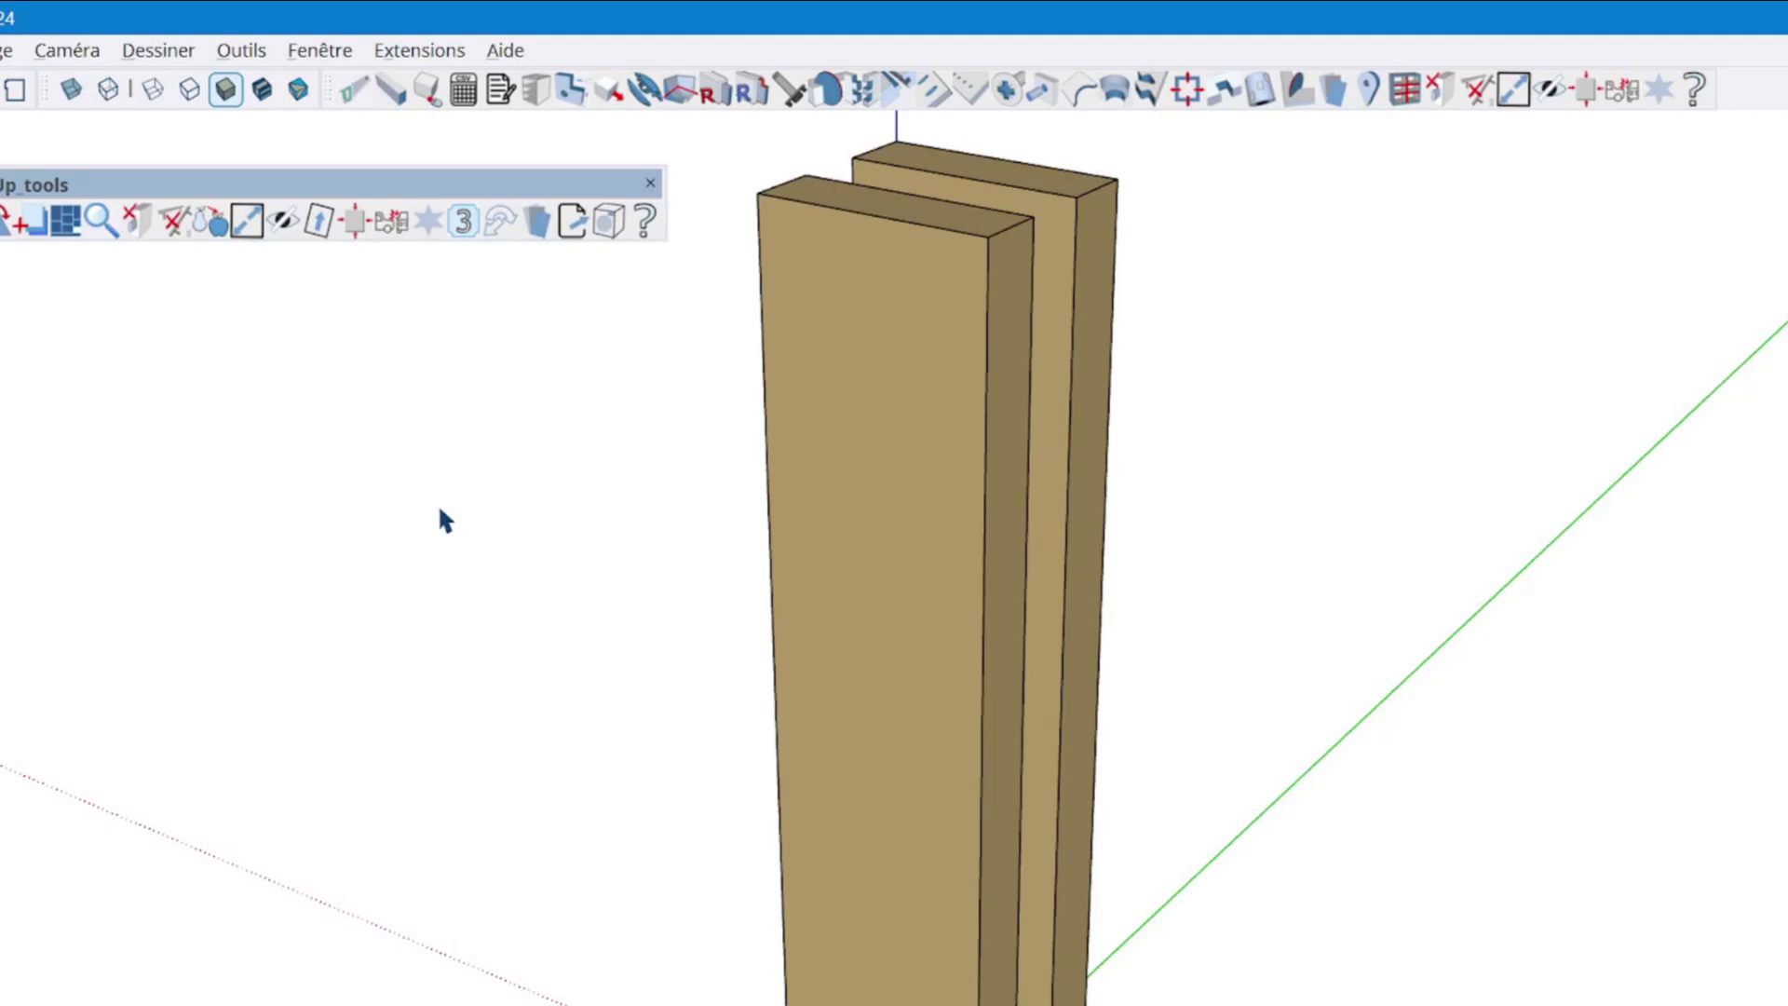
- Back in SketchUp, run VMS_Up-Ajout-outil to update the VMS_Up menu configuration
left_click(511, 52)
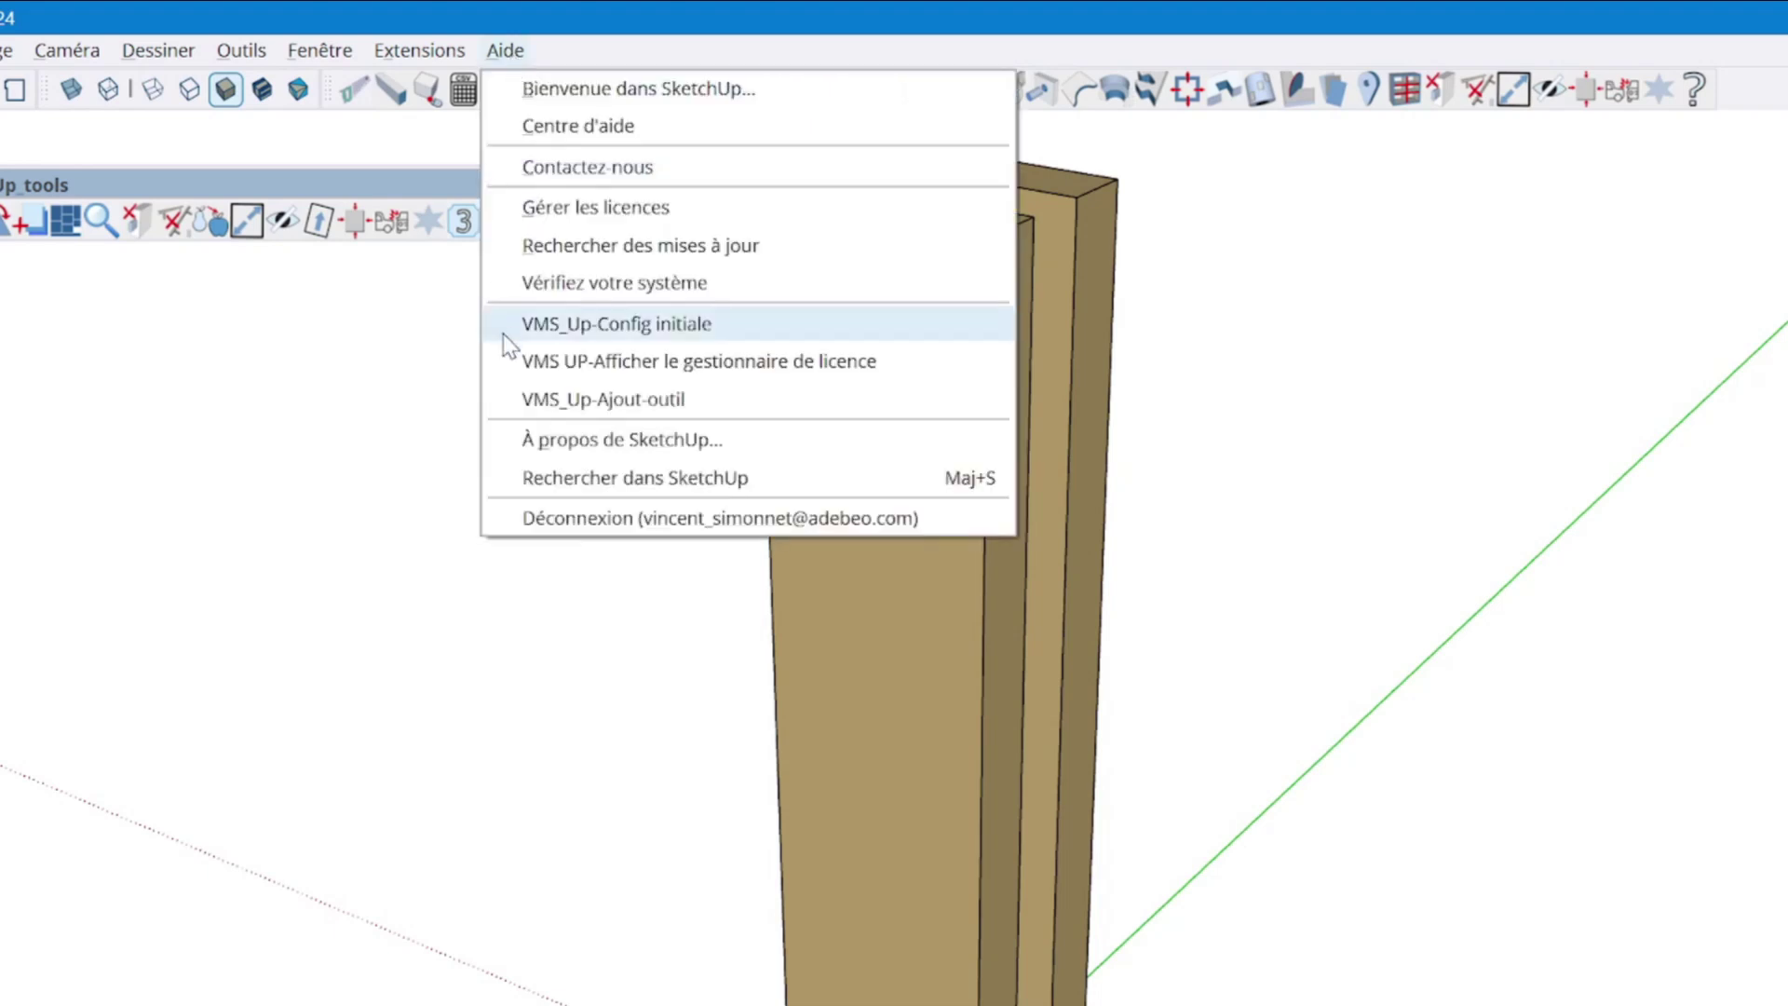
left_click(592, 401)
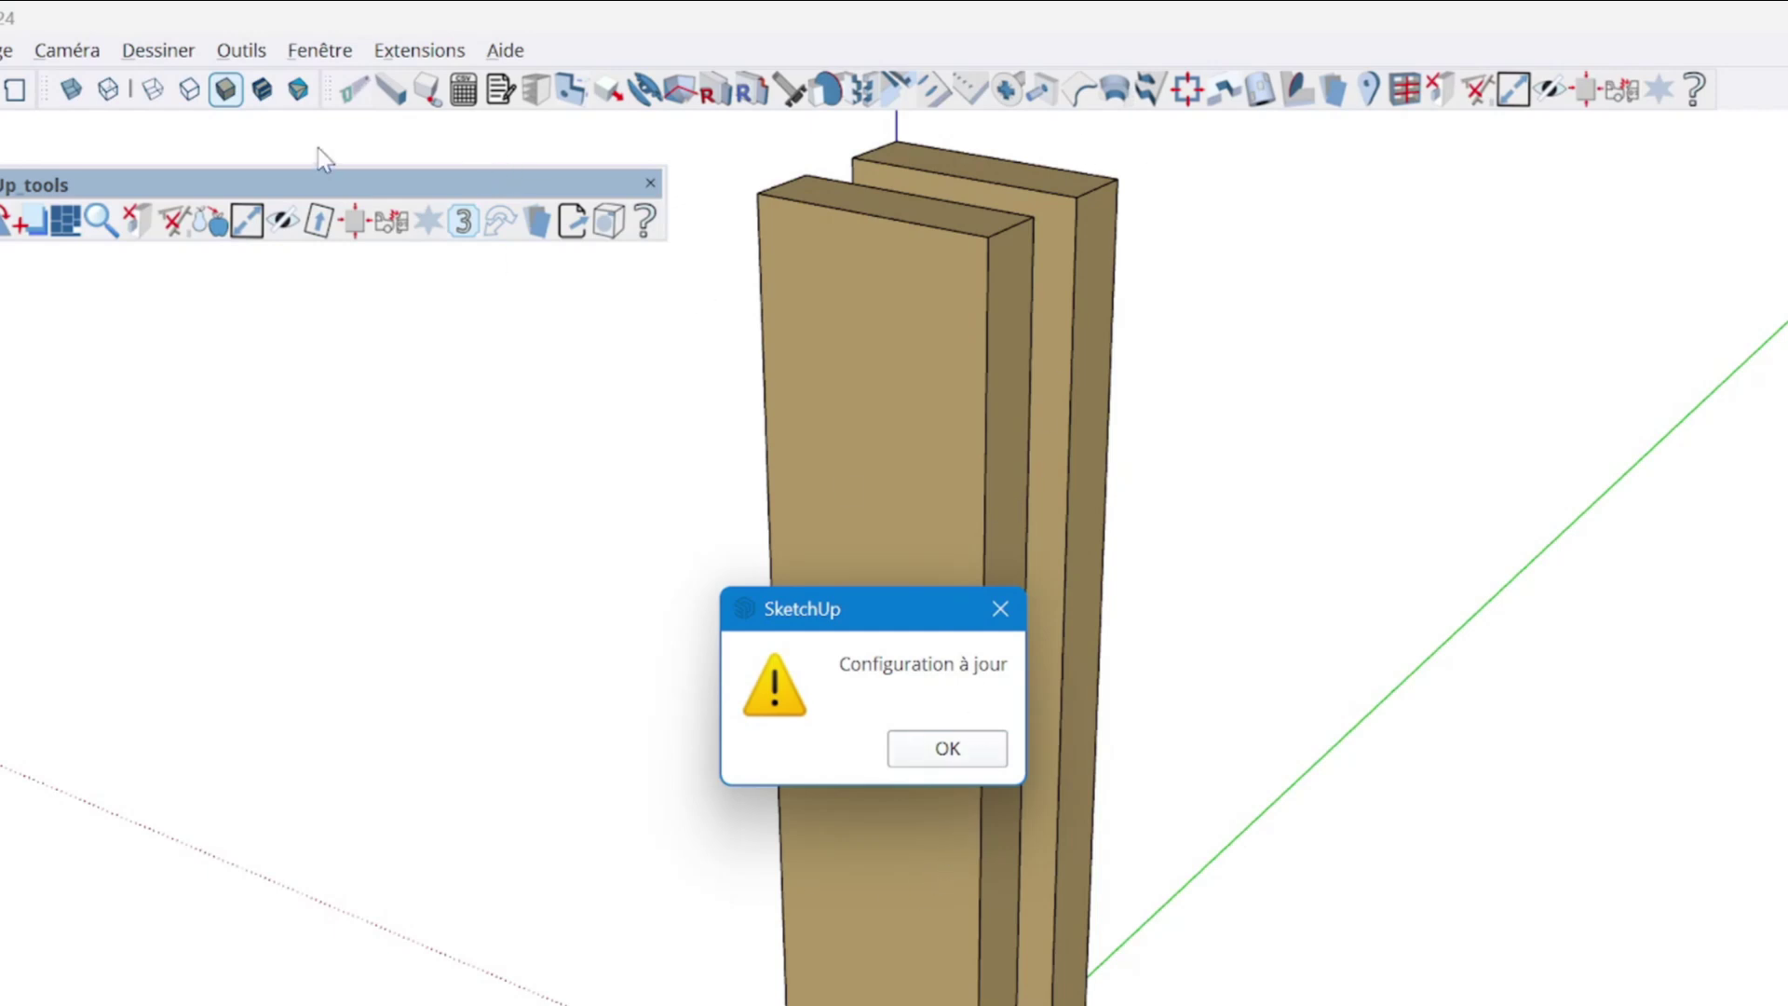
left_click(950, 749)
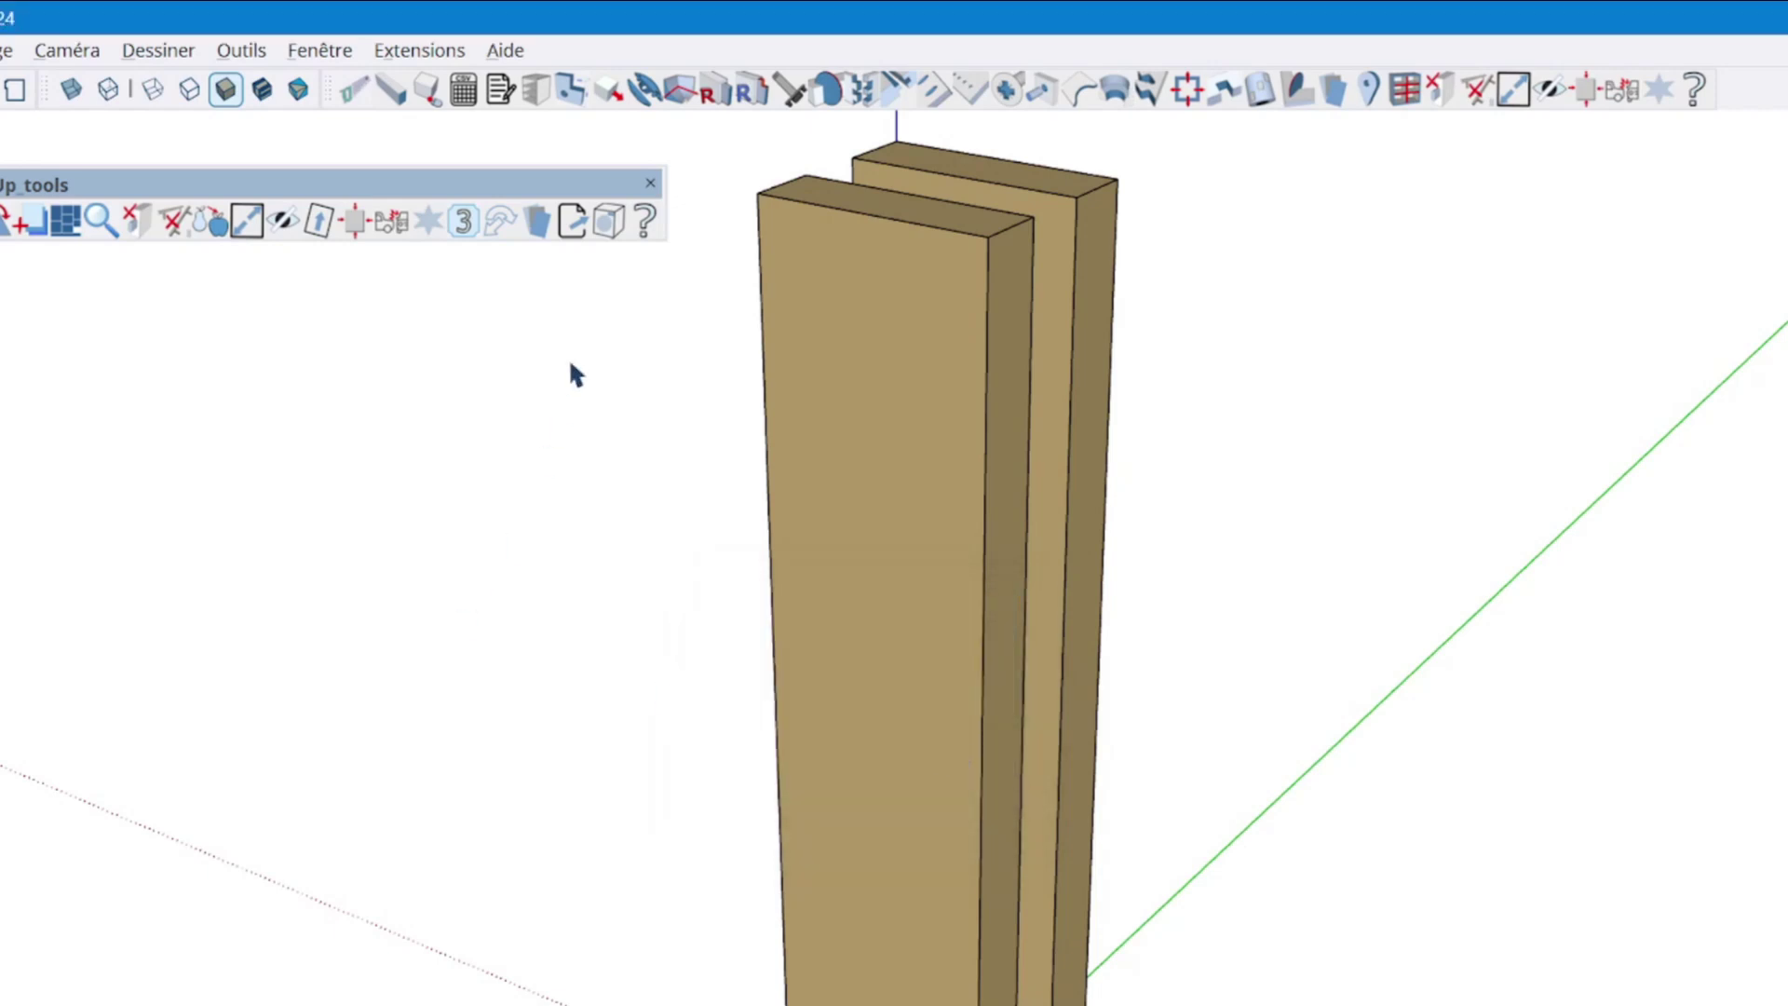